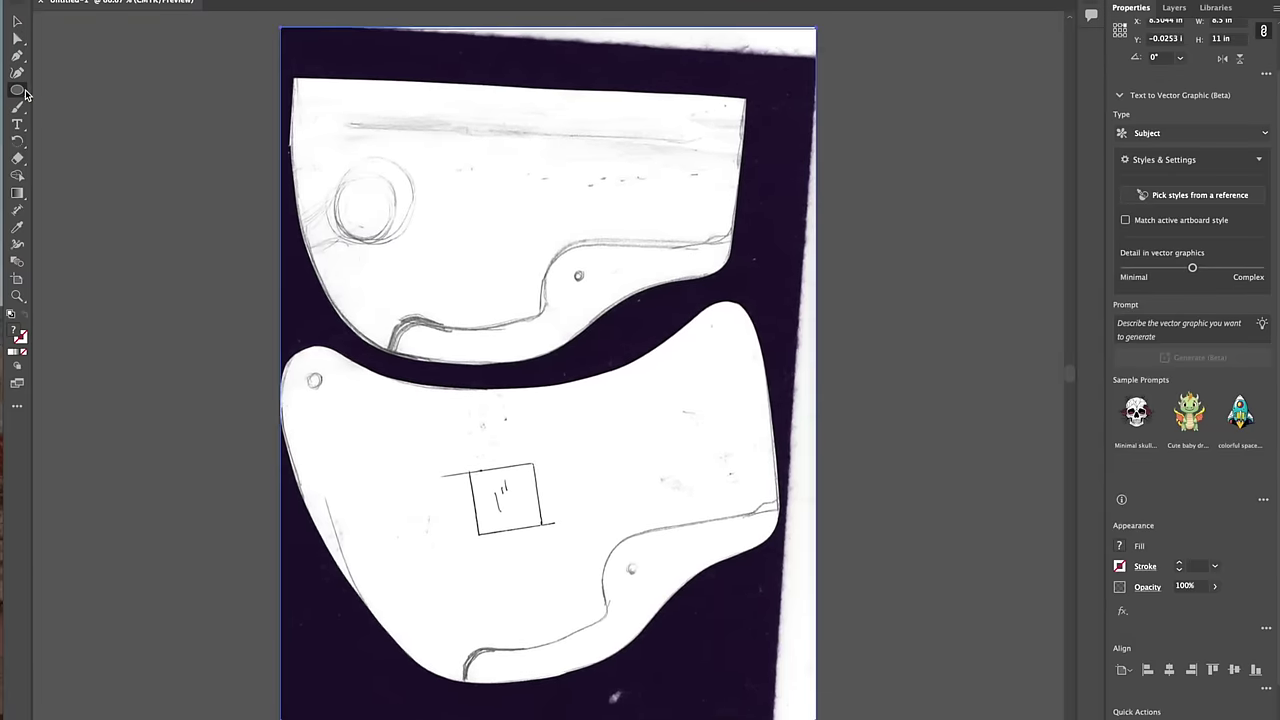
Switch to the Rectangle tool to draw a measured reference square
left_click_drag(25, 91, 60, 158)
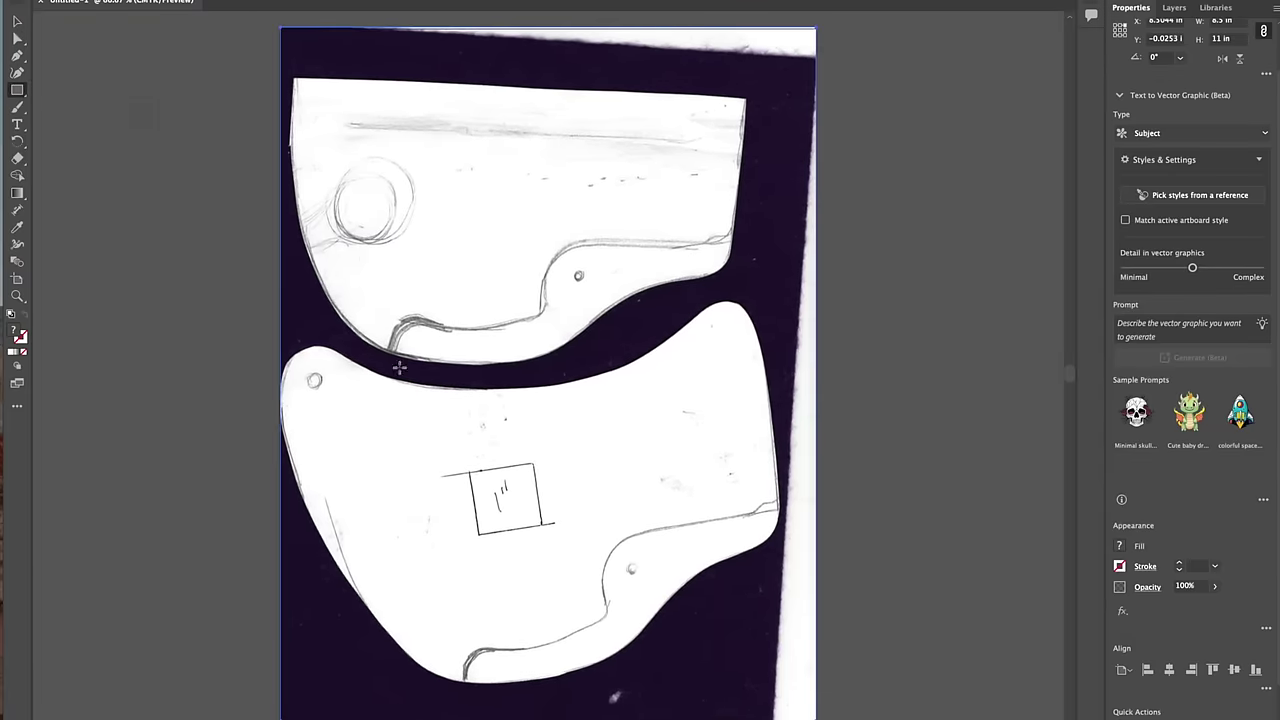
Create a 1 in × 1 in square and move it onto the sketch's drawn 1-inch square
left_click(469, 405)
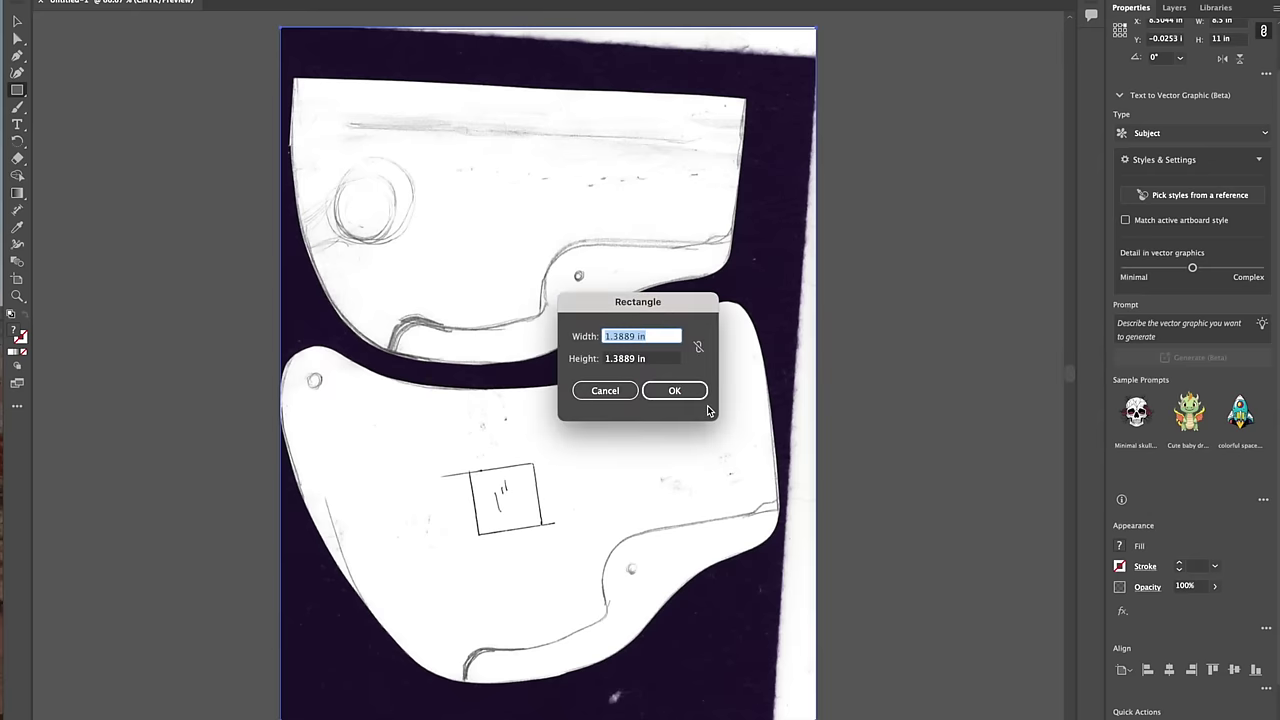
type("1 in")
key("Tab")
type("1")
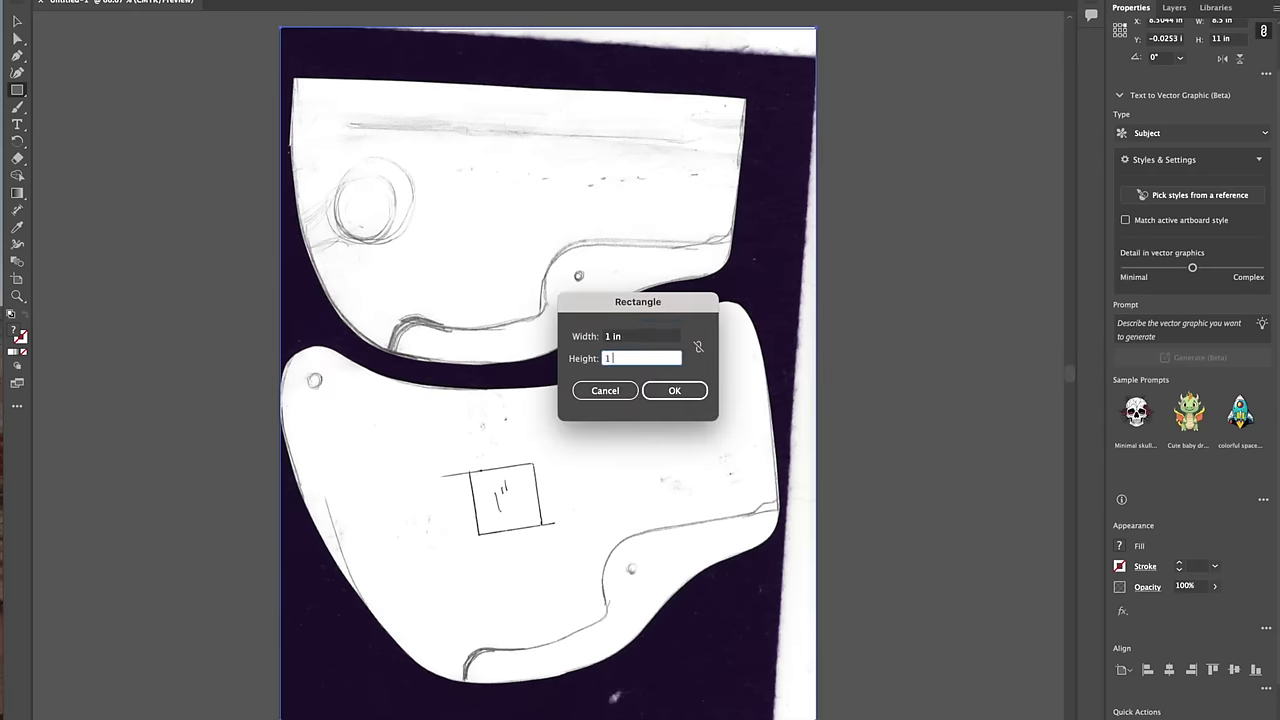
type(" in")
key("Return")
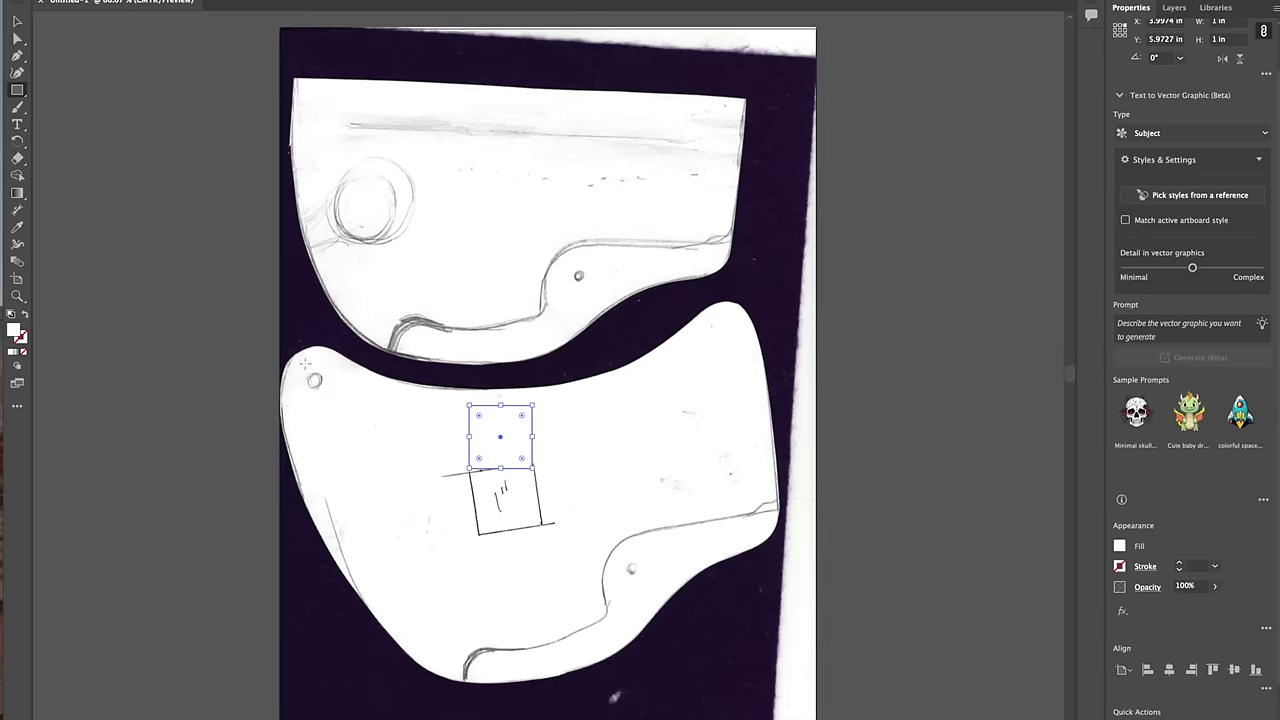
left_click(659, 144)
mouse_move(508, 452)
left_mouse_down()
mouse_move(514, 511)
mouse_move(561, 478)
left_mouse_up()
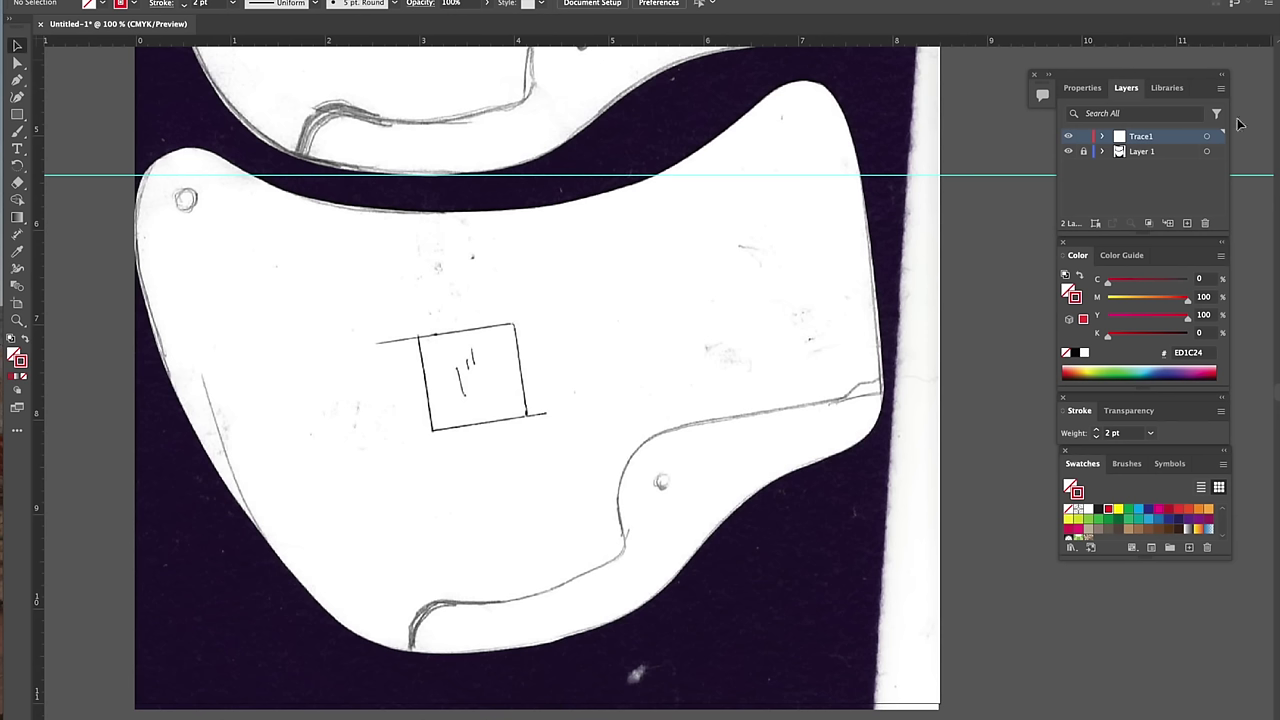
Toggle Layer 1's visibility off and on to compare, then make Trace1 the active layer
left_click(1070, 152)
left_click(1070, 152)
left_click(1158, 153)
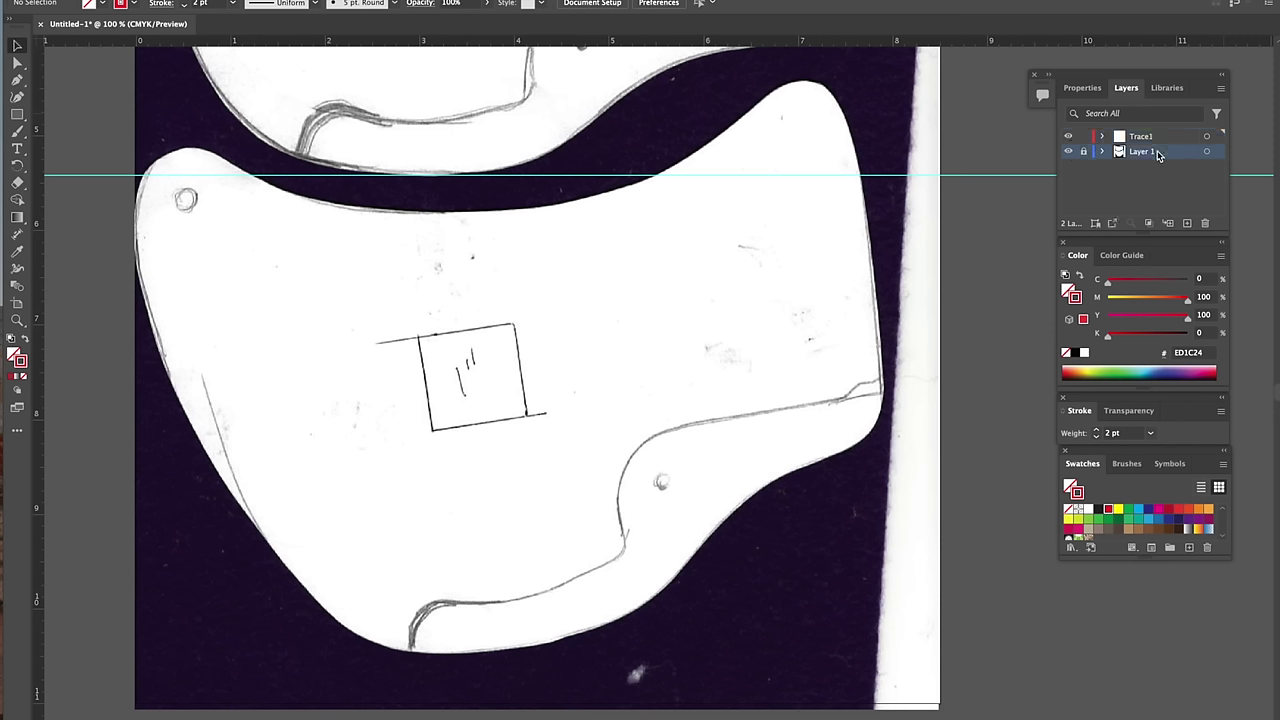
left_click(1160, 138)
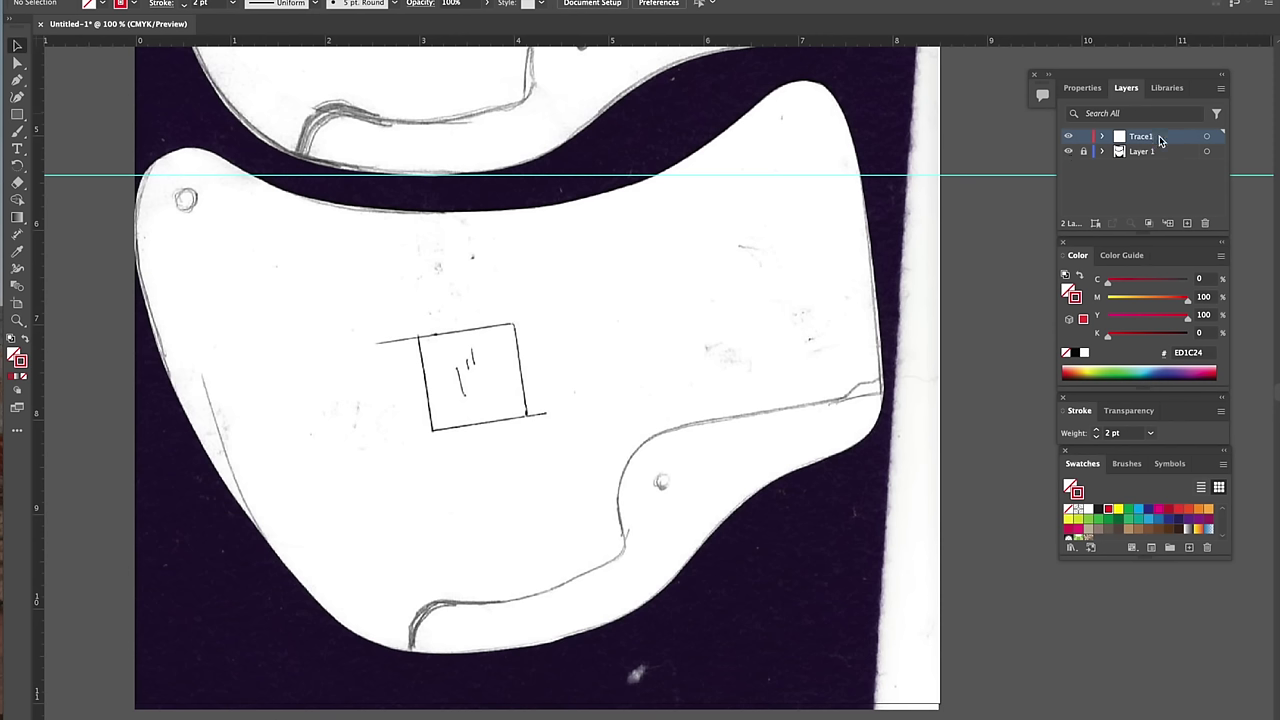
With the Pen tool, trace the lower piece from its left edge around the bottom curve
left_click(19, 80)
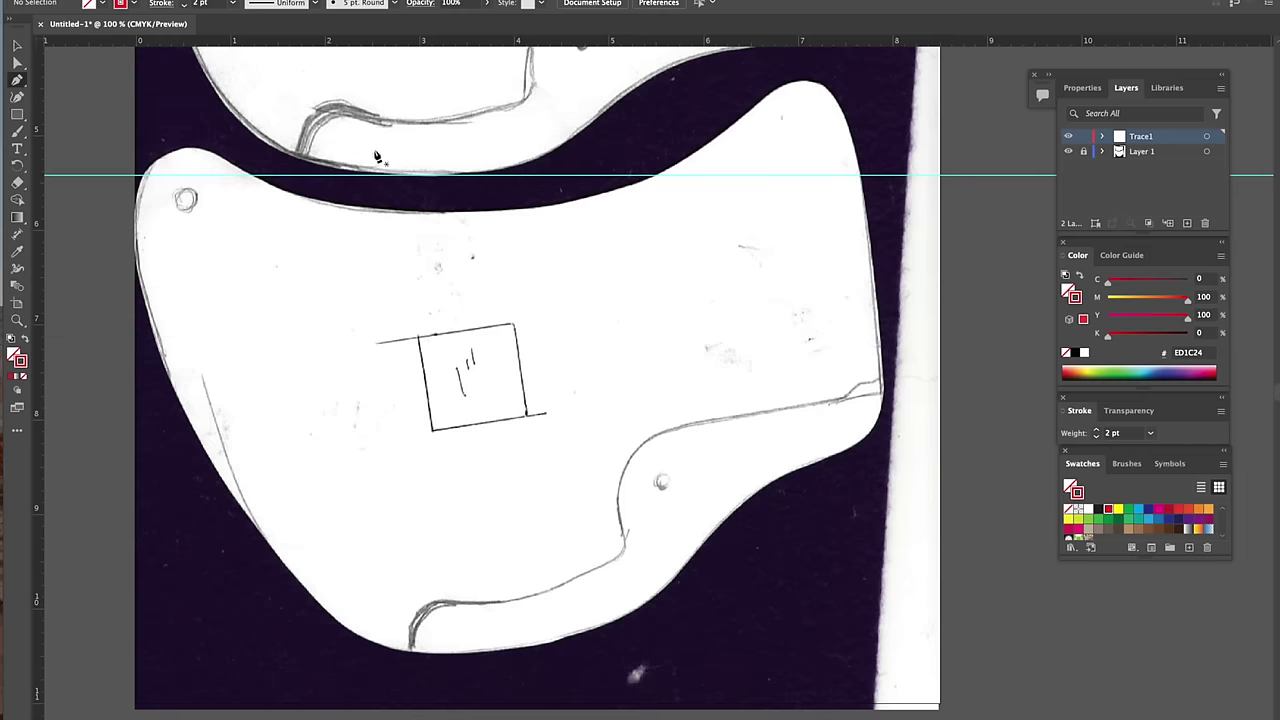
left_click(173, 395)
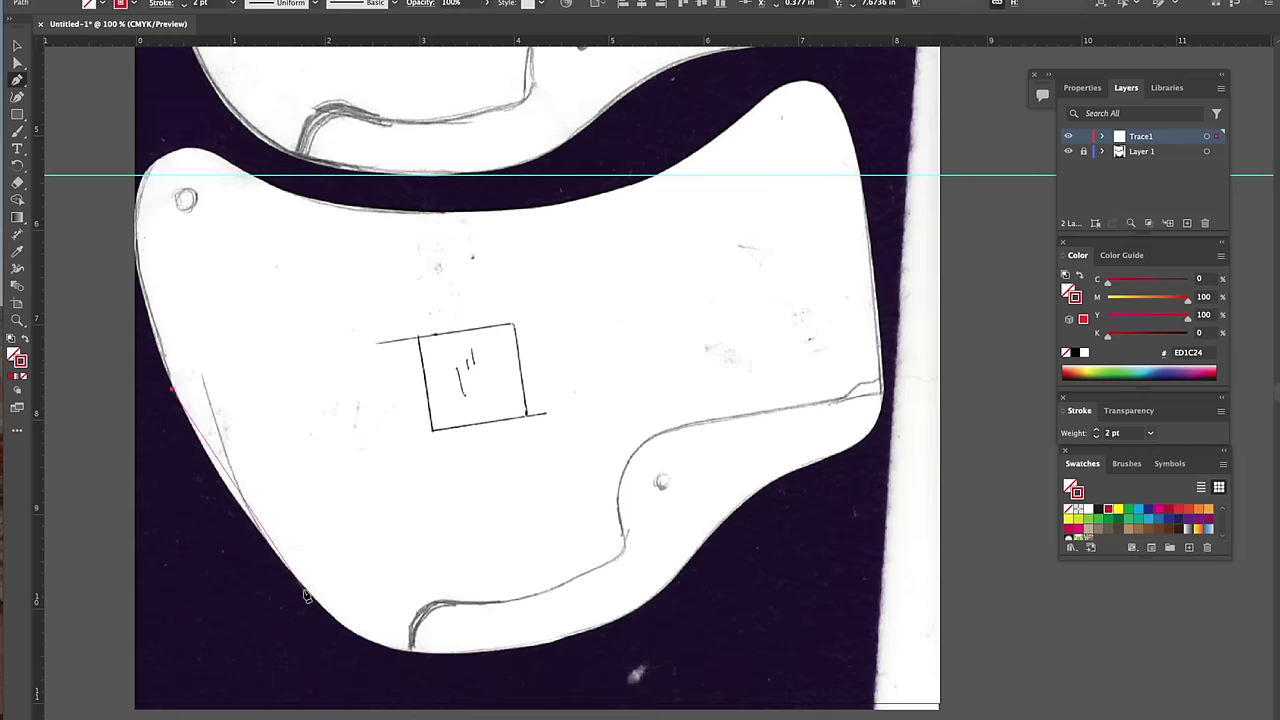
left_click_drag(304, 588, 390, 682)
left_click_drag(560, 641, 658, 629)
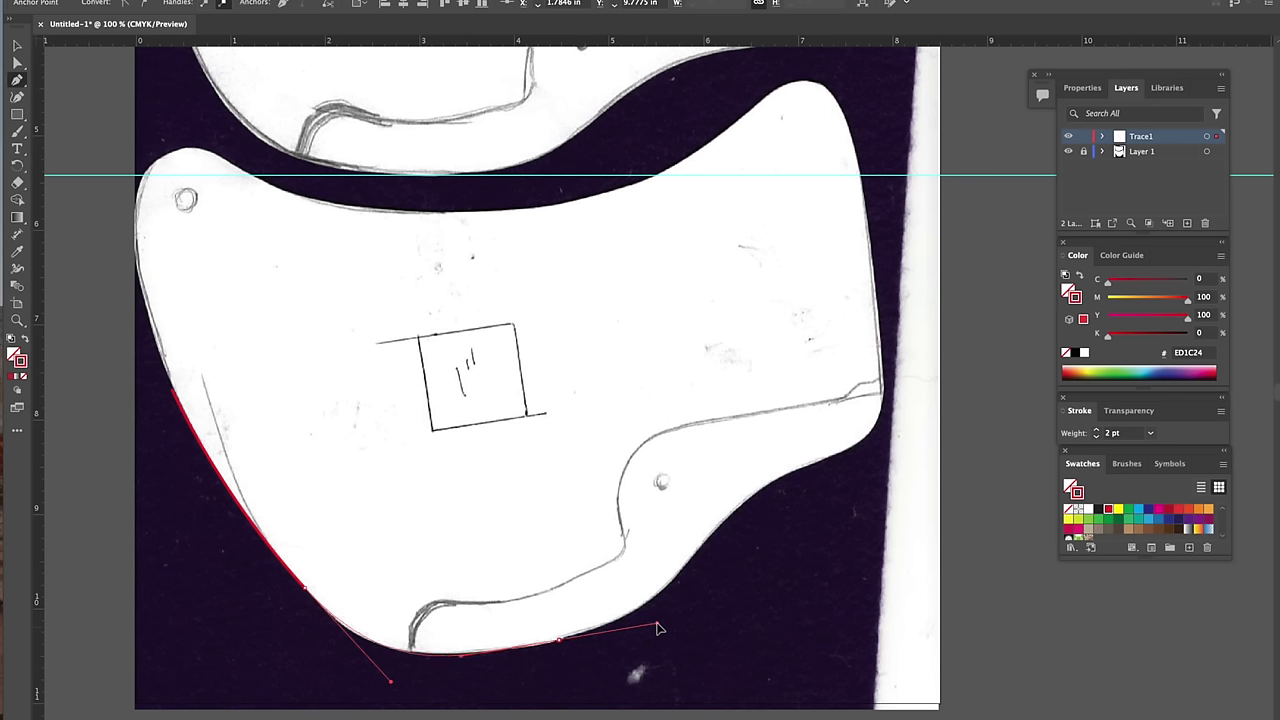
left_click_drag(657, 629, 657, 629)
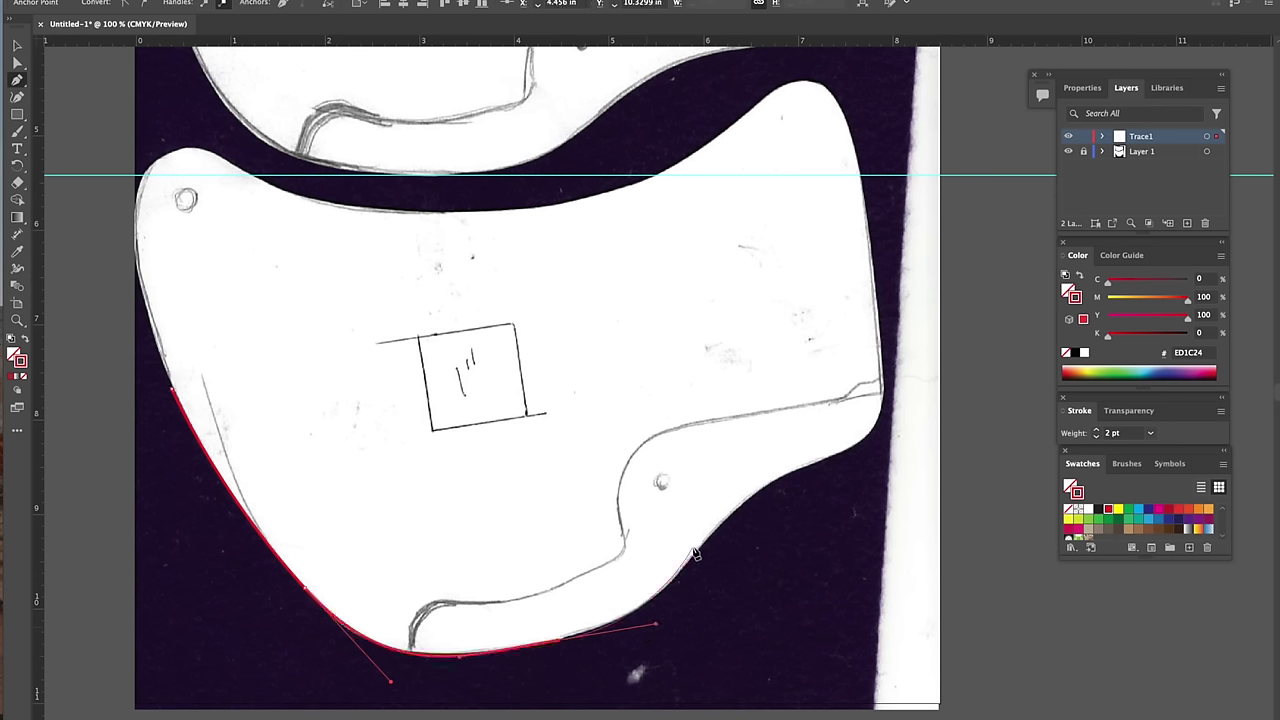
left_click_drag(702, 545, 720, 530)
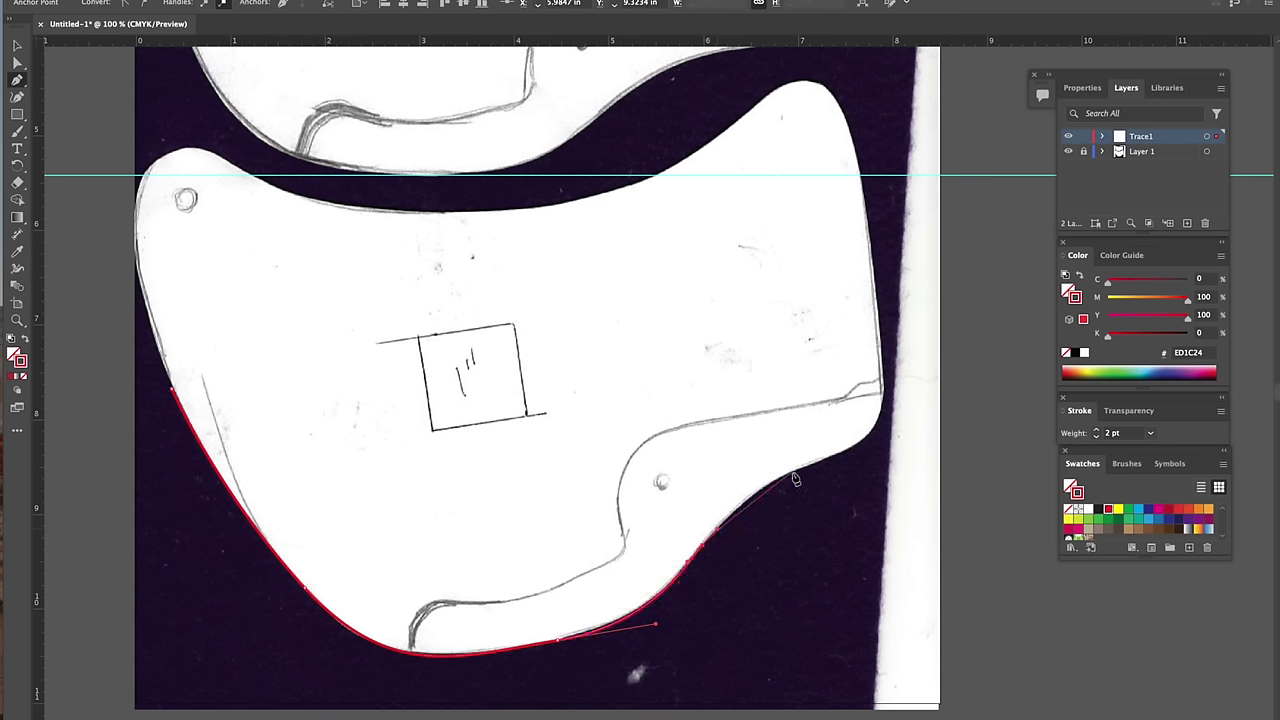
Continue the outline up the right edge past the notch and close it at the start point
left_click_drag(798, 471, 846, 451)
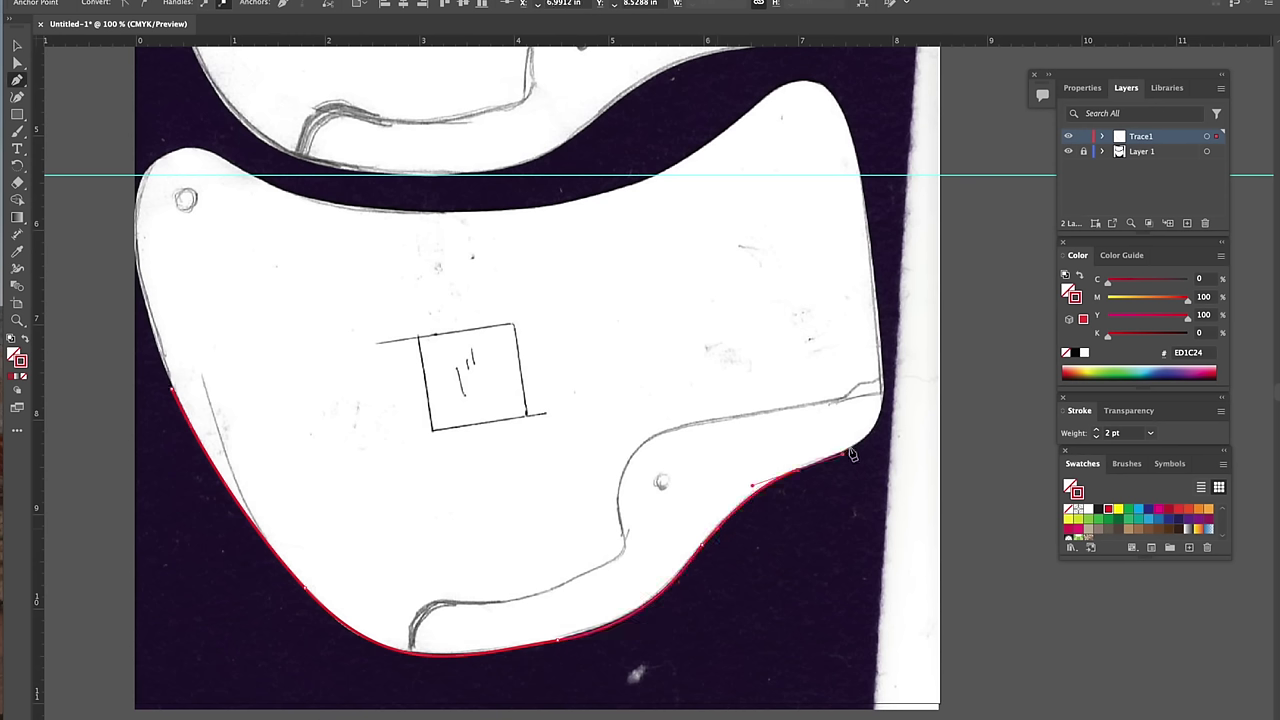
left_click(849, 453)
left_click_drag(874, 428, 886, 410)
left_click(882, 411)
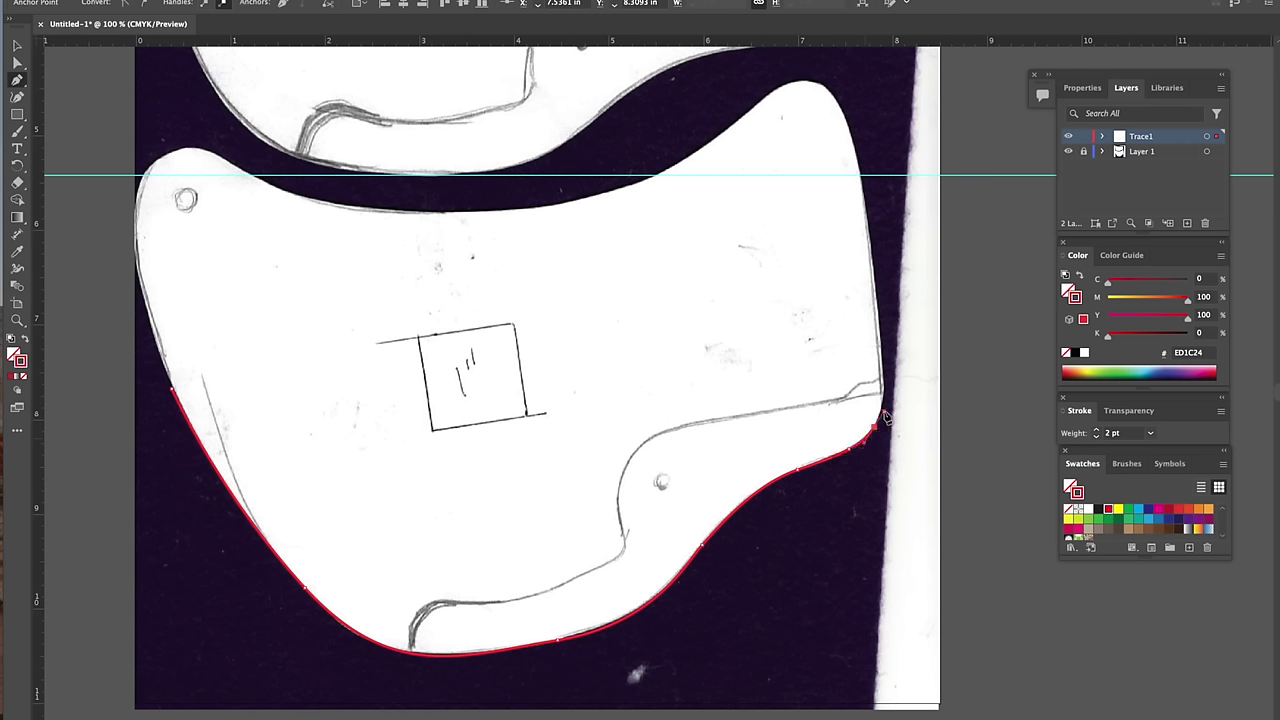
left_click(876, 301)
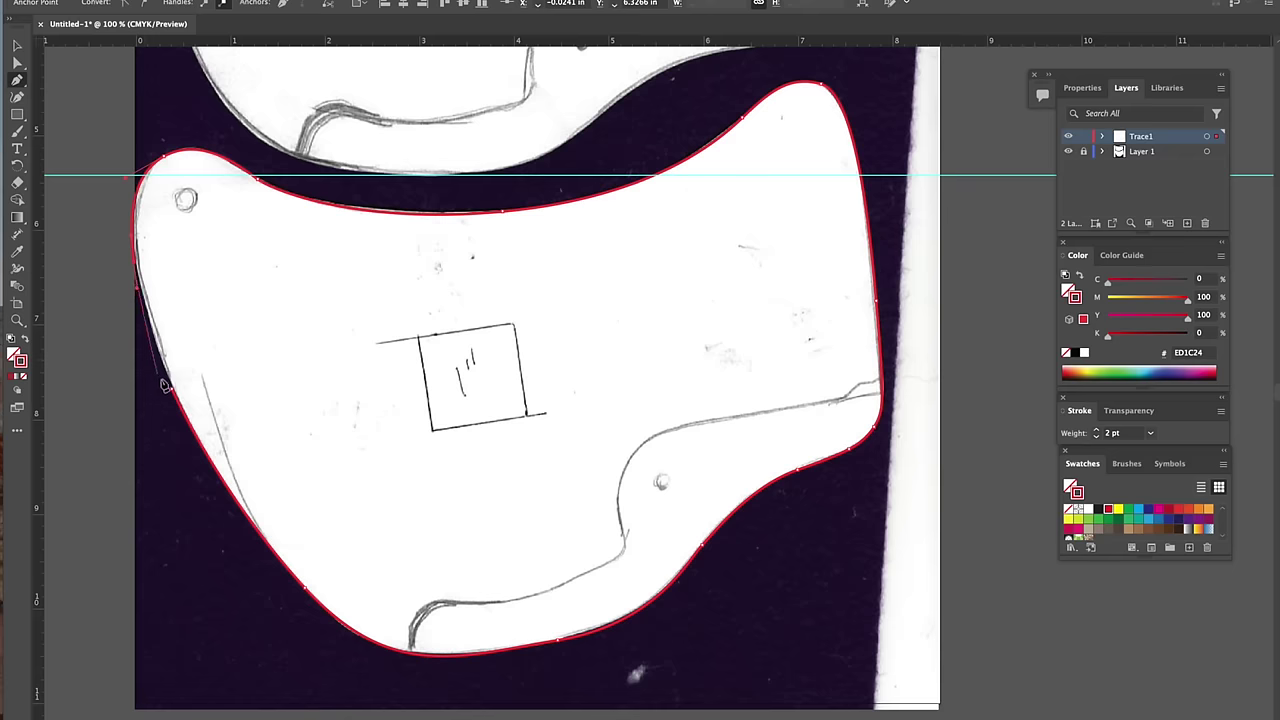
left_click(172, 392)
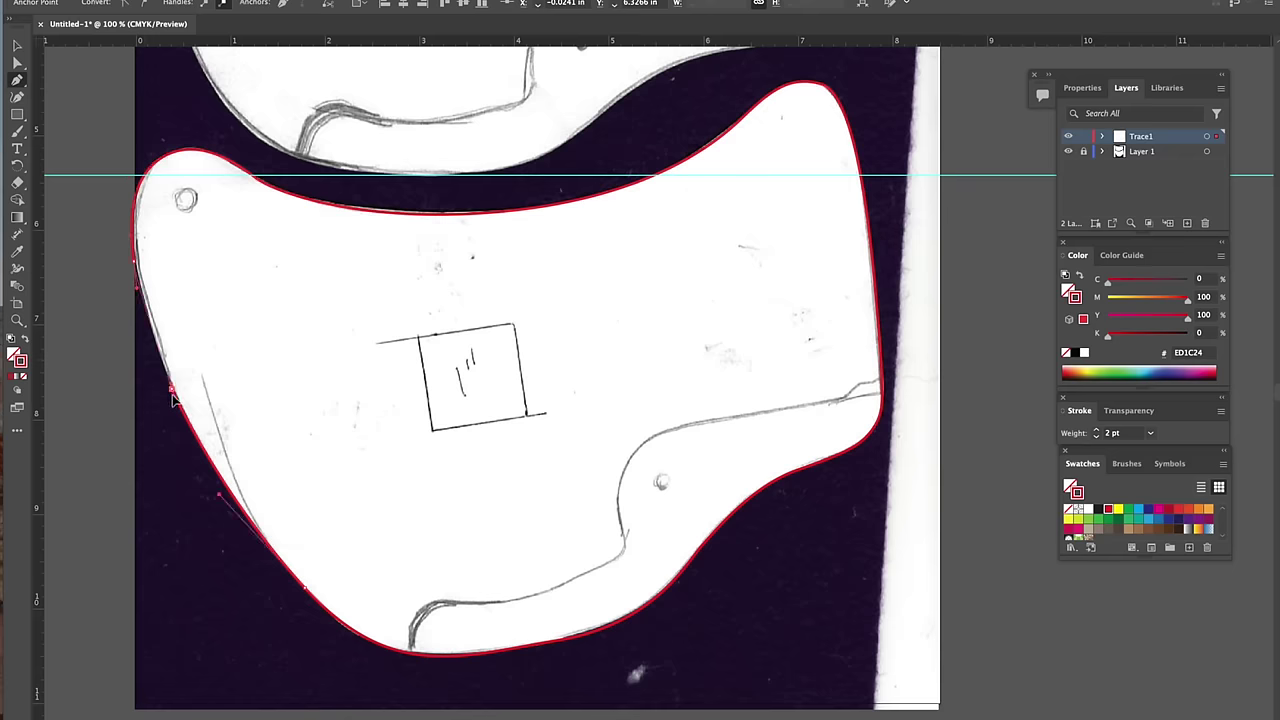
Copy the lower outline onto the upper piece, tilted, and reshape its left curves to fit the sketch
key("v")
key("ctrl+minus")
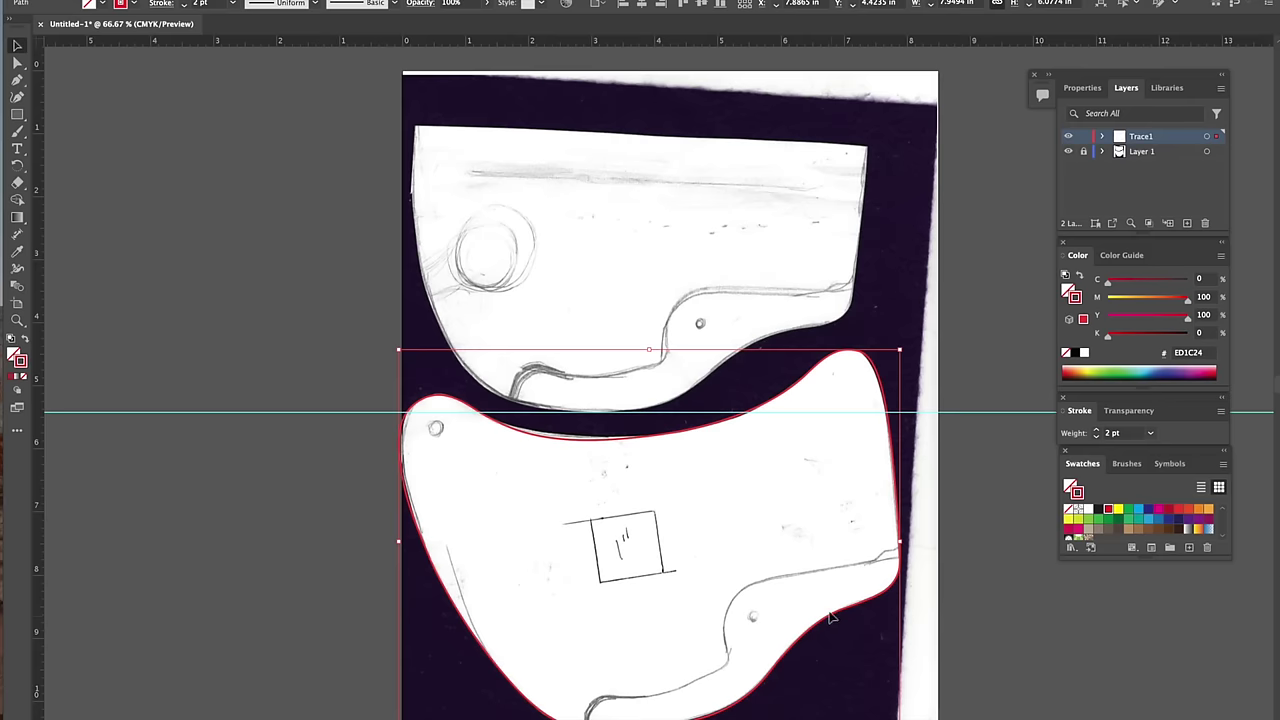
left_click_drag(828, 617, 820, 313)
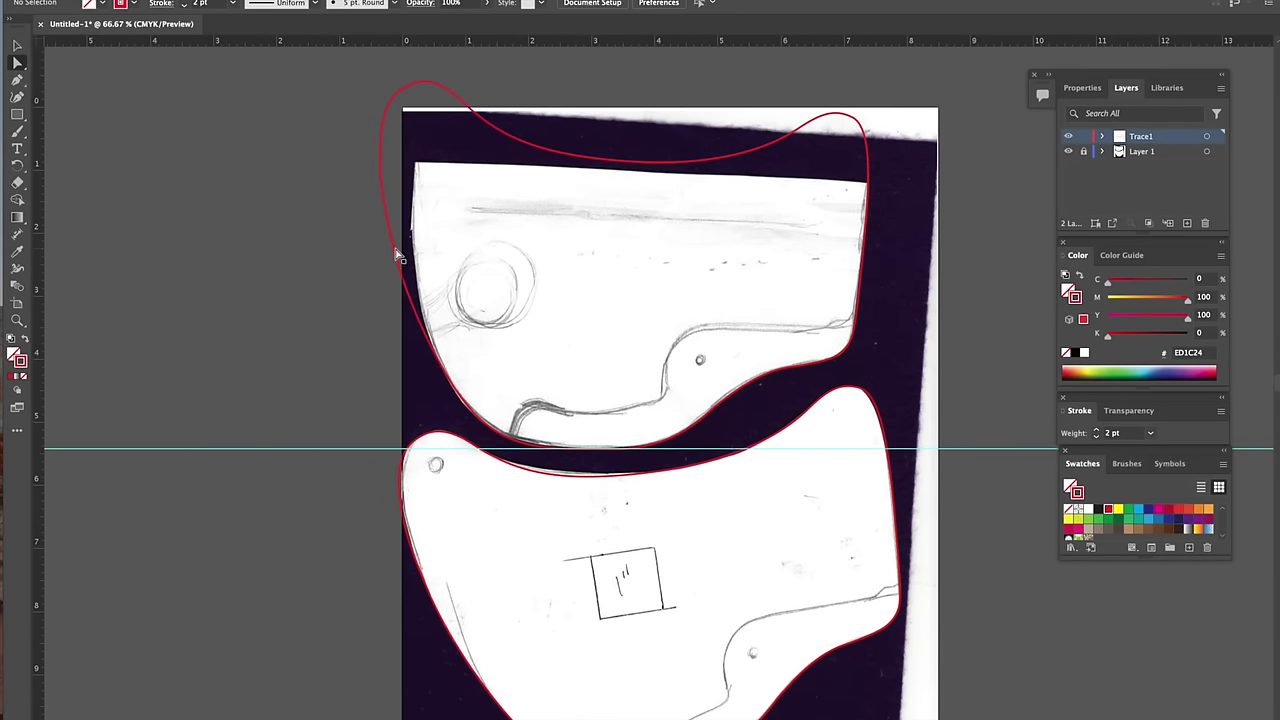
left_click(393, 244)
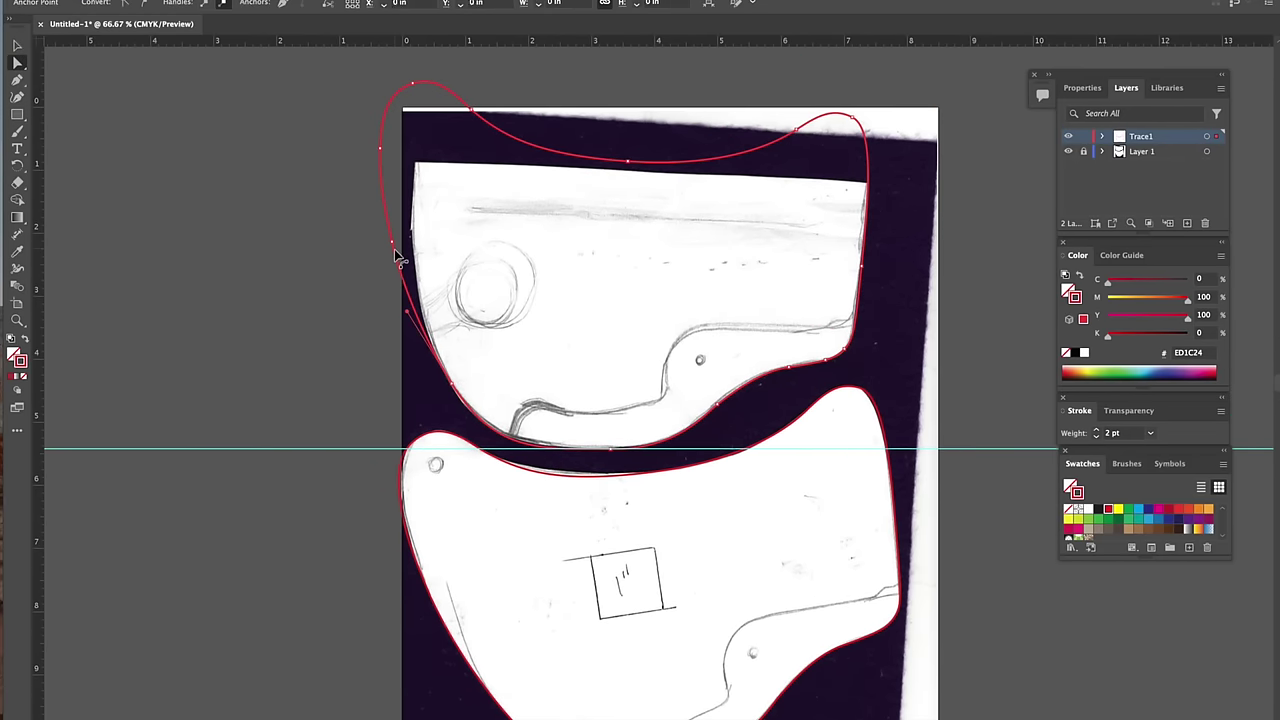
left_click_drag(393, 248, 412, 232)
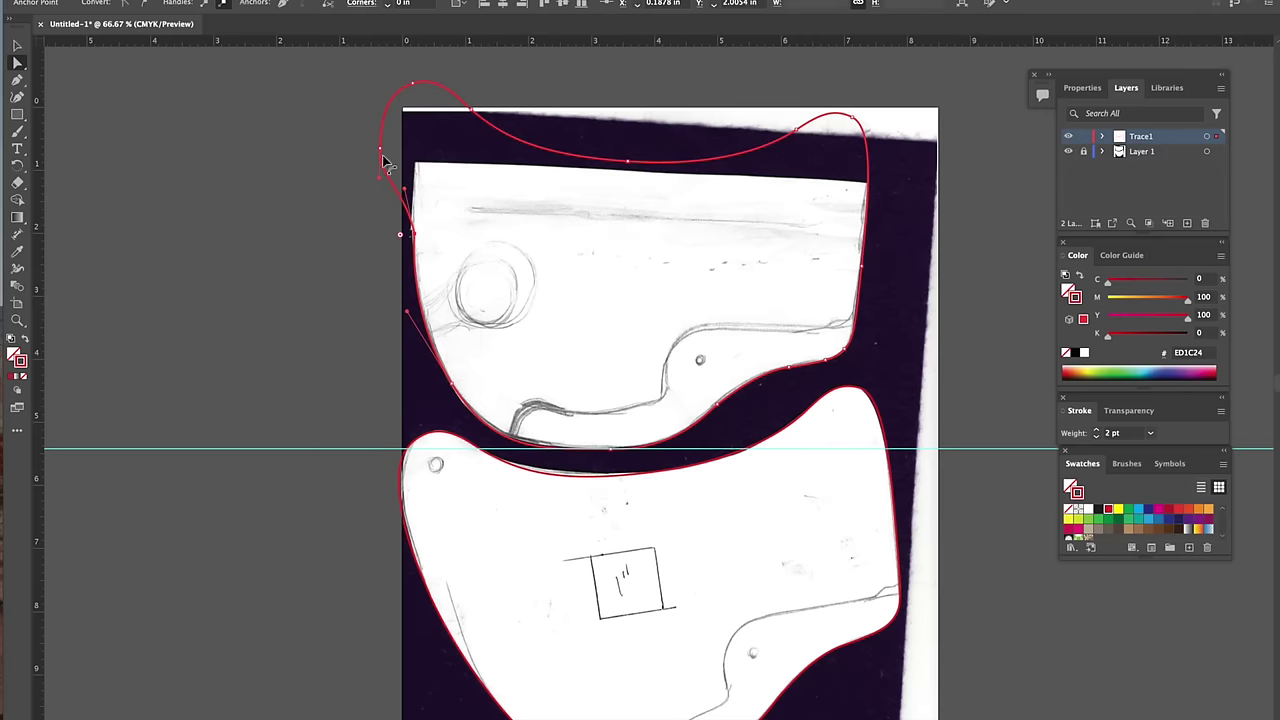
mouse_move(381, 155)
left_mouse_down()
mouse_move(416, 140)
mouse_move(421, 168)
left_mouse_up()
left_click(446, 211)
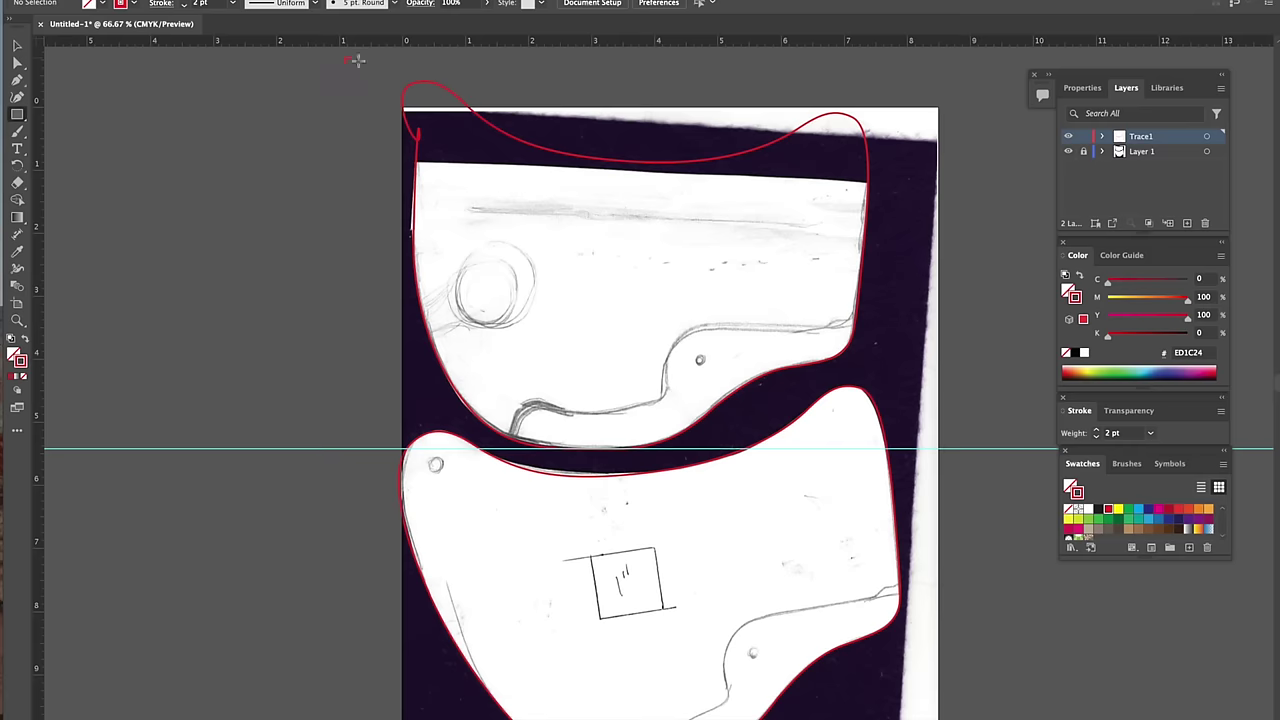
Draw a rectangle across the top of the upper outline and tilt it to match the top edge
left_click_drag(346, 58, 947, 158)
left_click(18, 46)
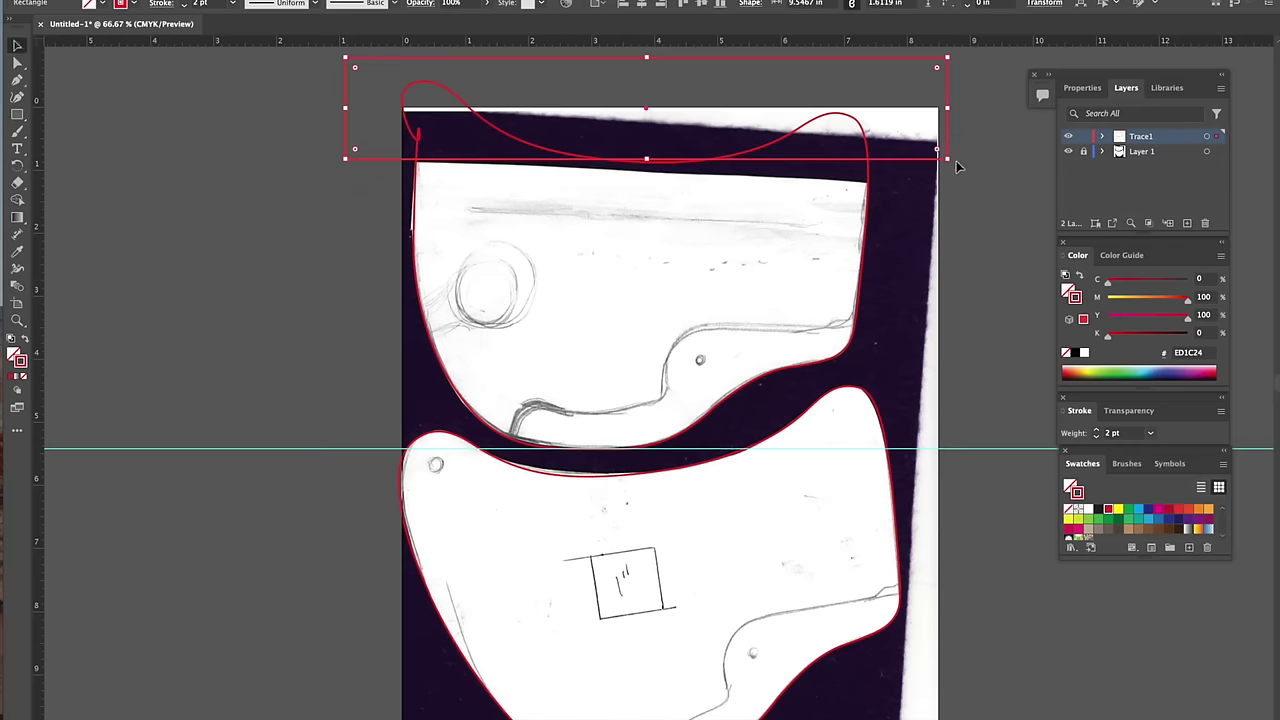
left_click_drag(955, 162, 923, 188)
Subtract the tilted rectangle from the upper outline with Pathfinder Minus Front, then begin the green welt path
key("super+shift+F9")
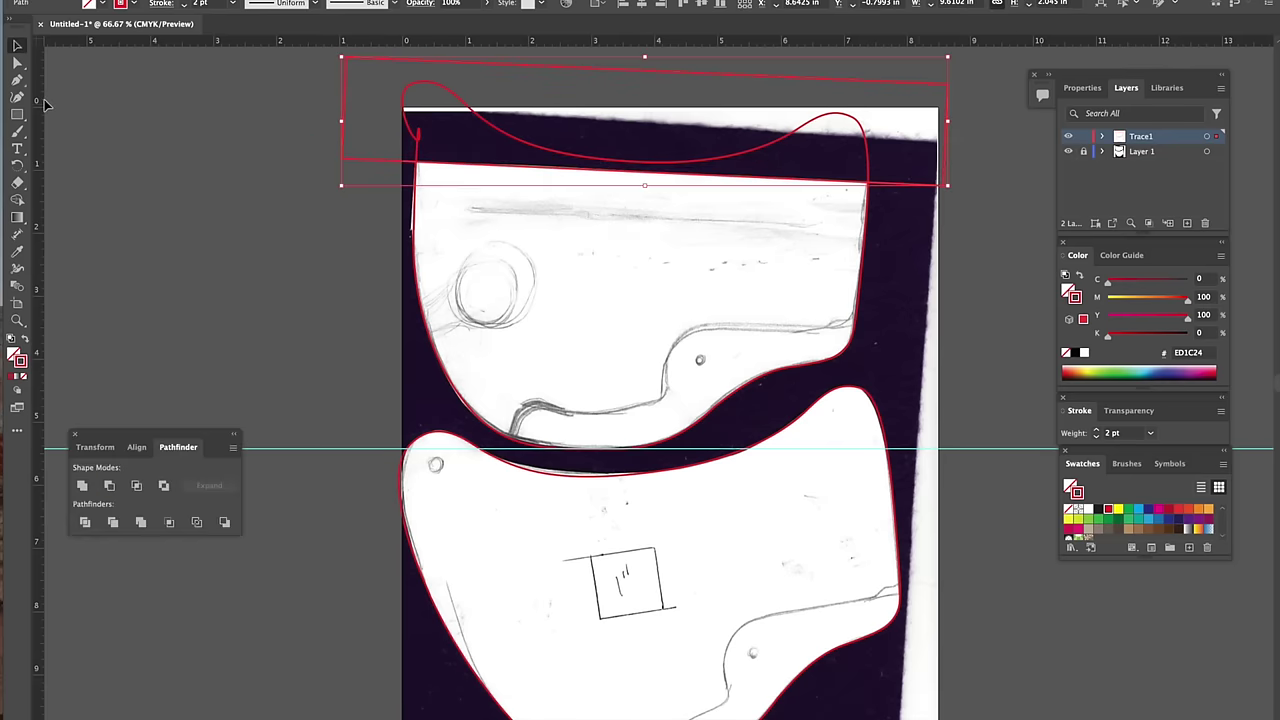
left_click(91, 111)
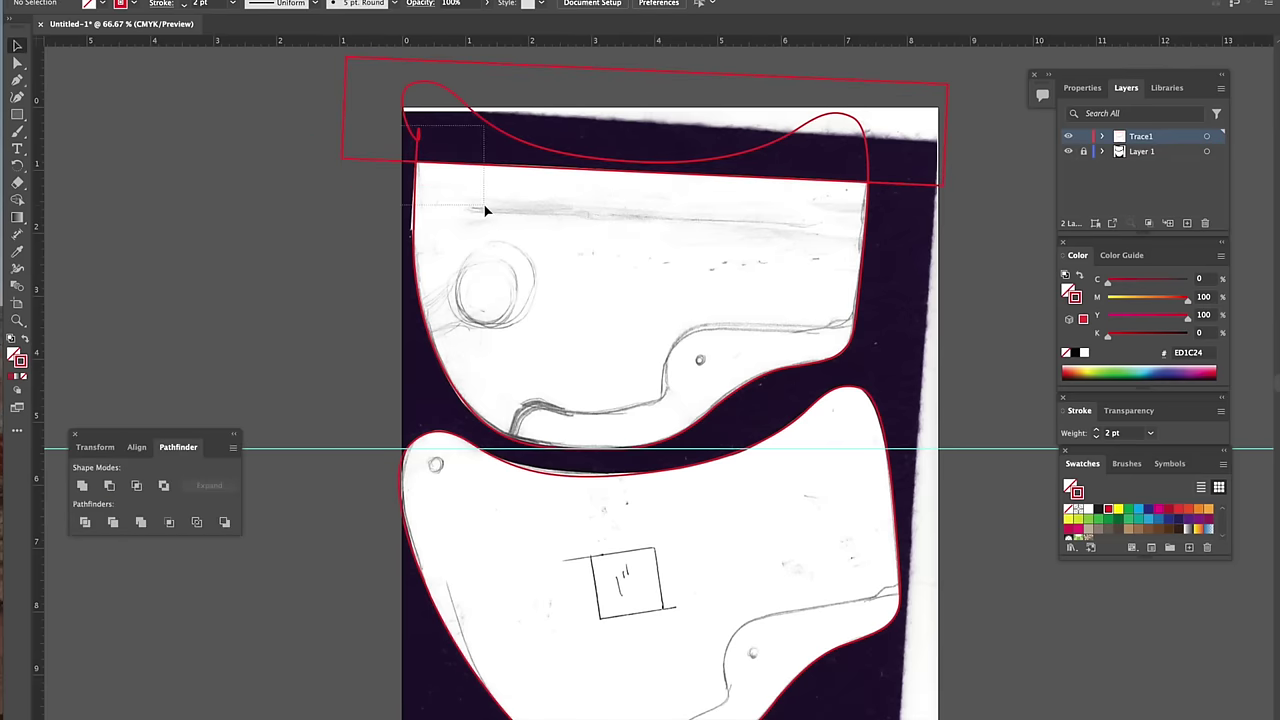
left_click_drag(485, 210, 486, 211)
left_click(107, 486)
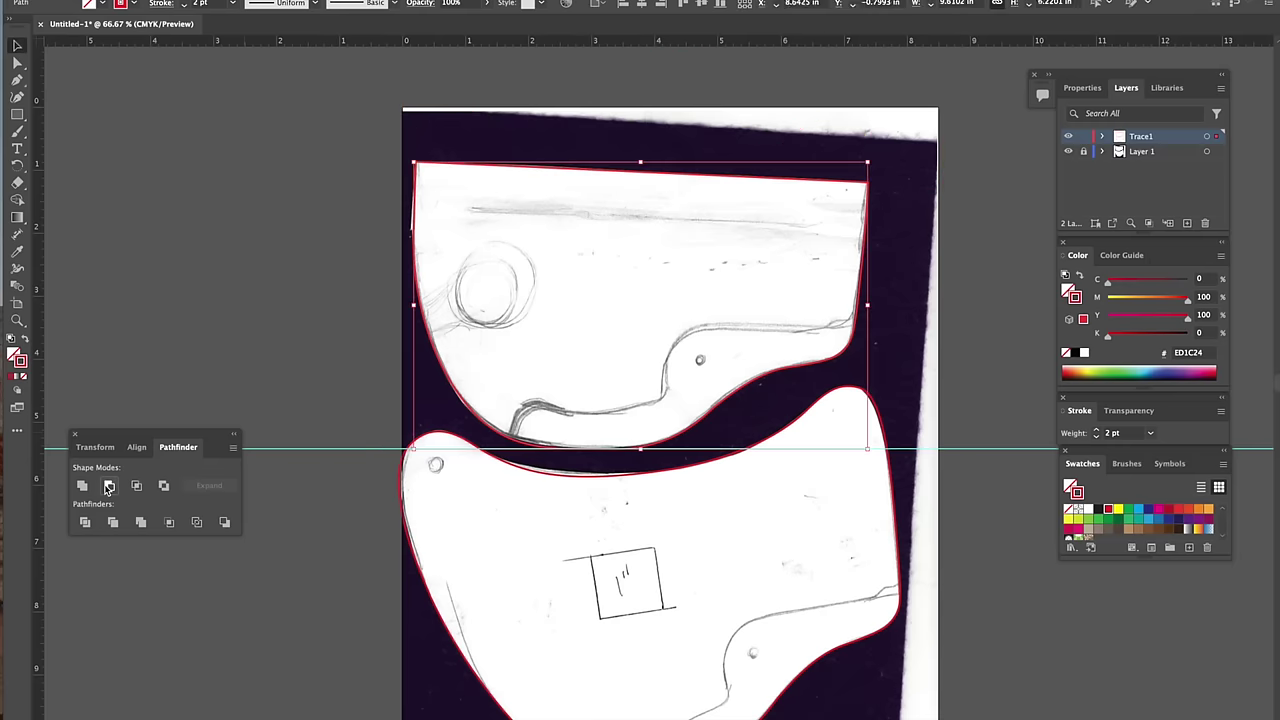
left_click(668, 234)
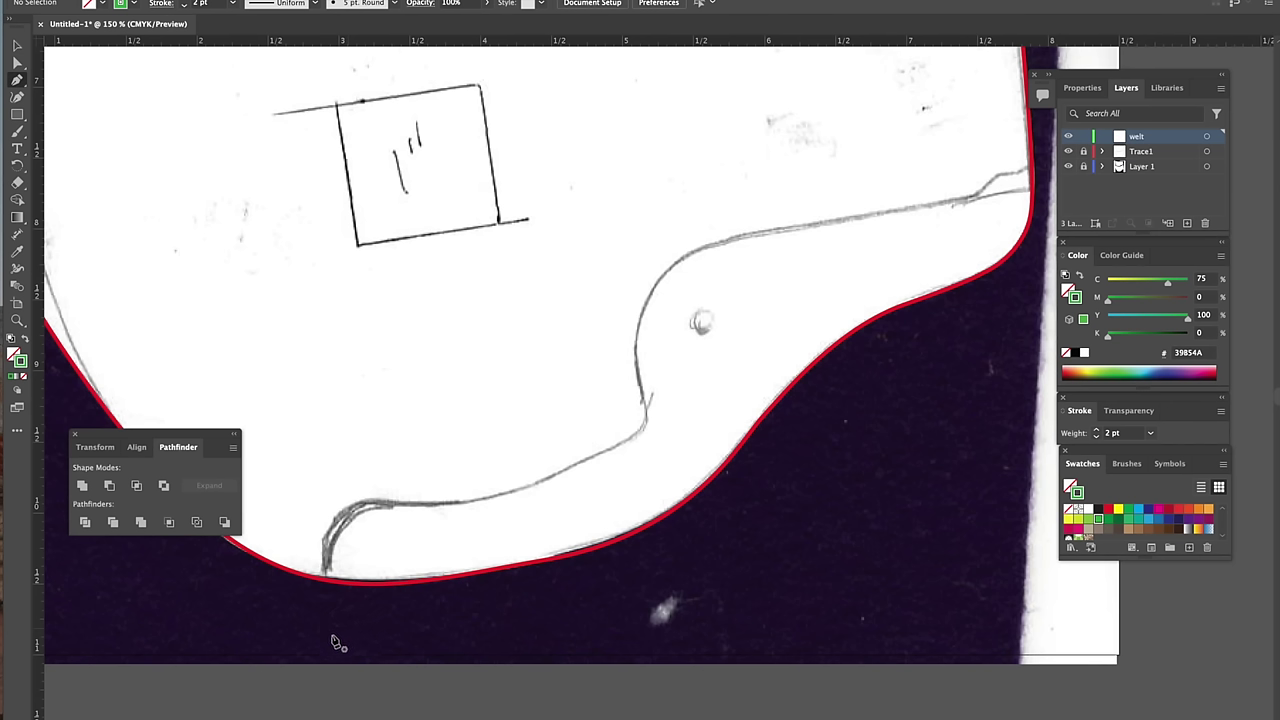
left_click(327, 635)
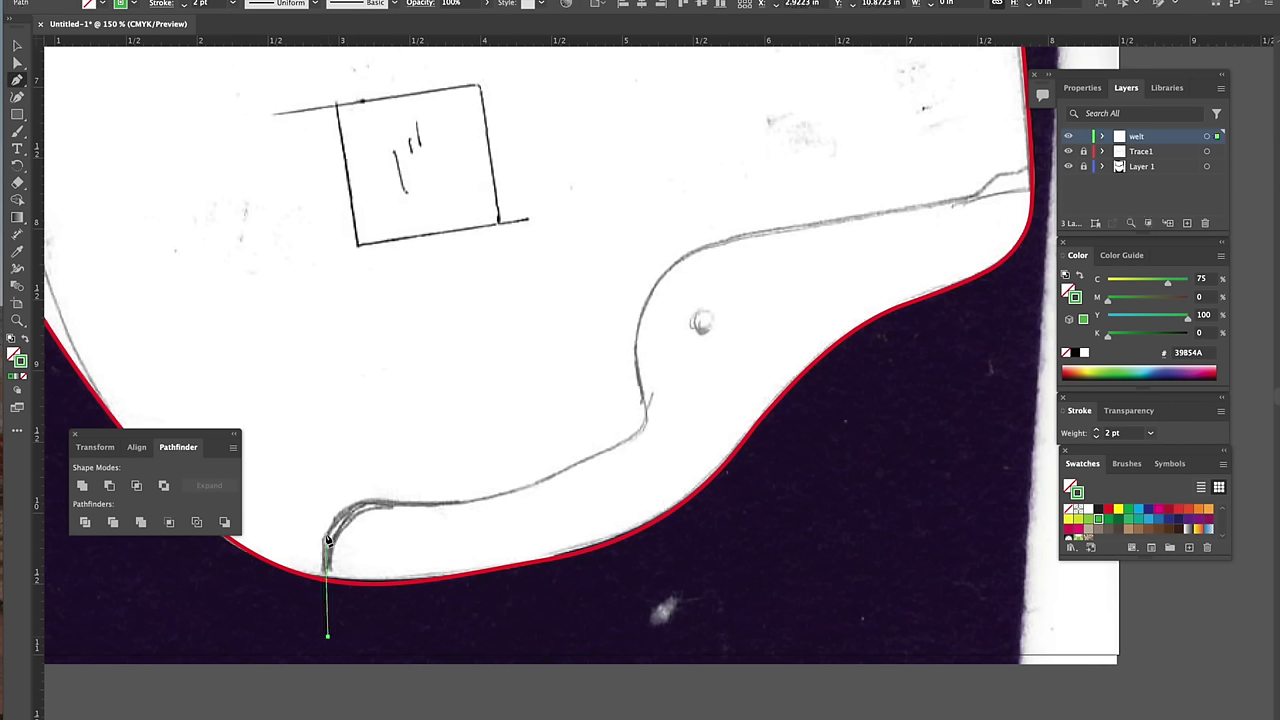
Draw the green welt edge along the sketch's curve up to the piece's right edge
left_click_drag(349, 512, 352, 487)
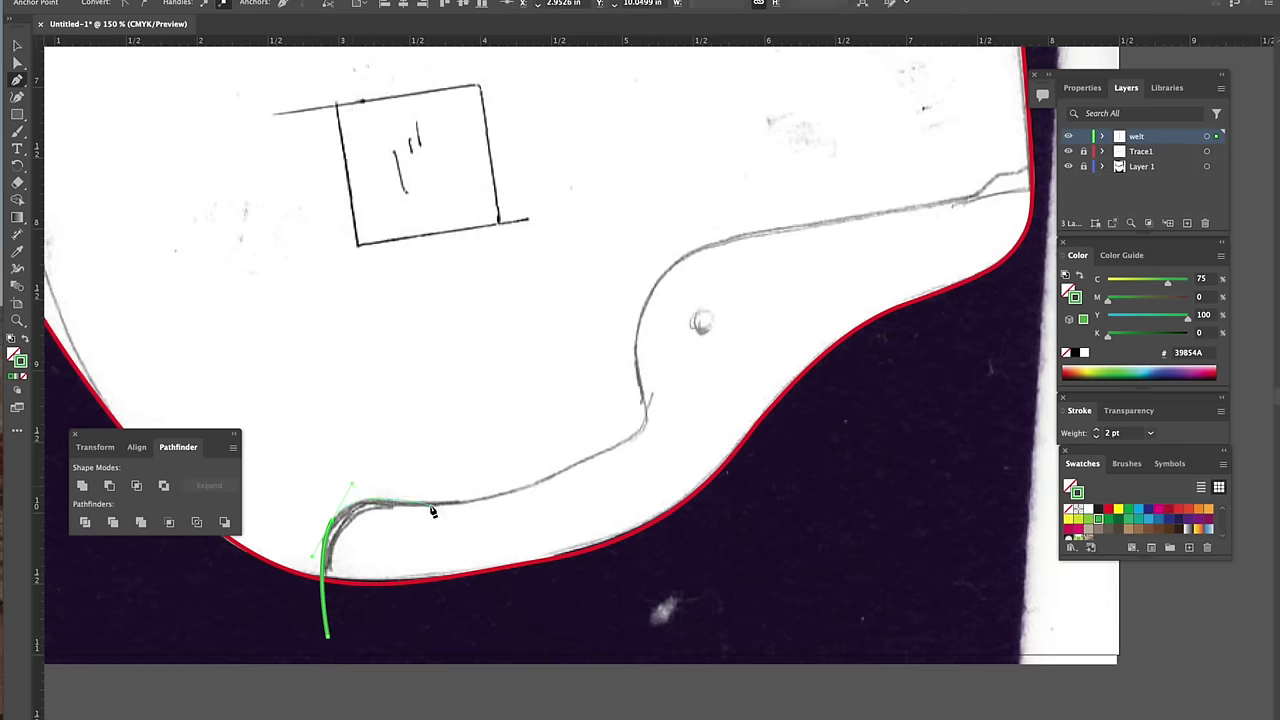
left_click_drag(432, 509, 536, 492)
left_click_drag(644, 429, 650, 400)
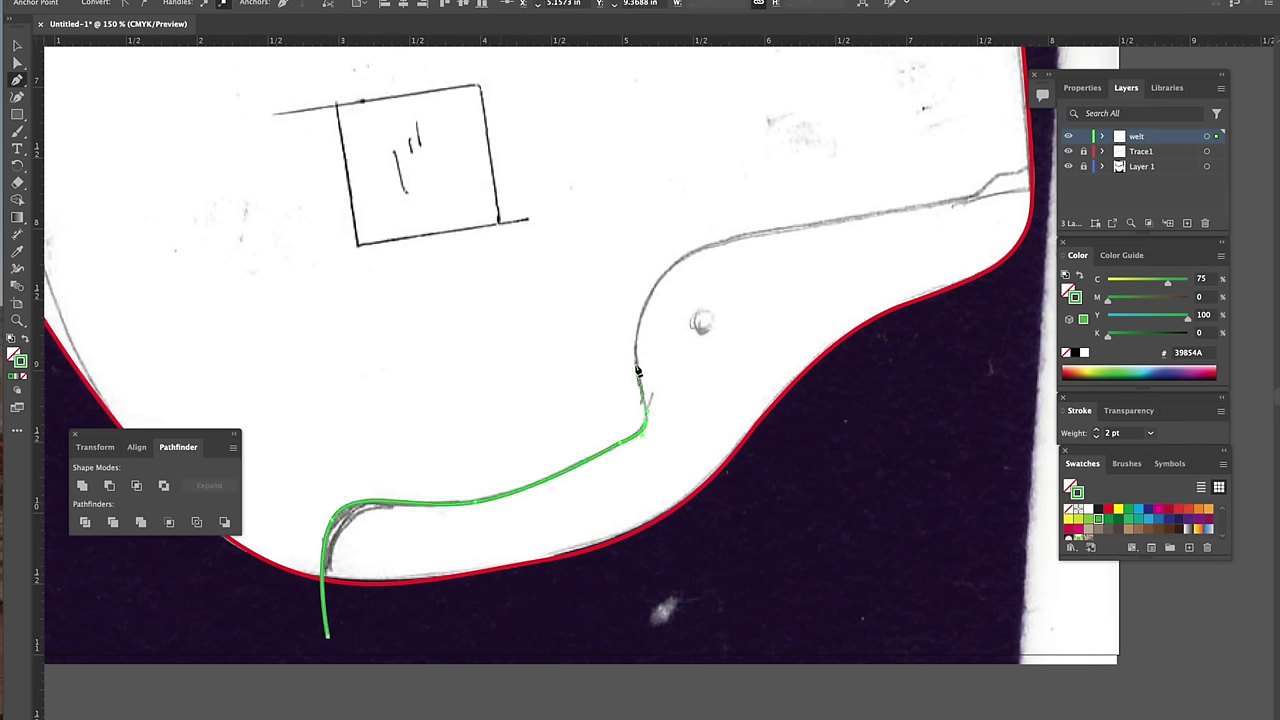
left_click(662, 281)
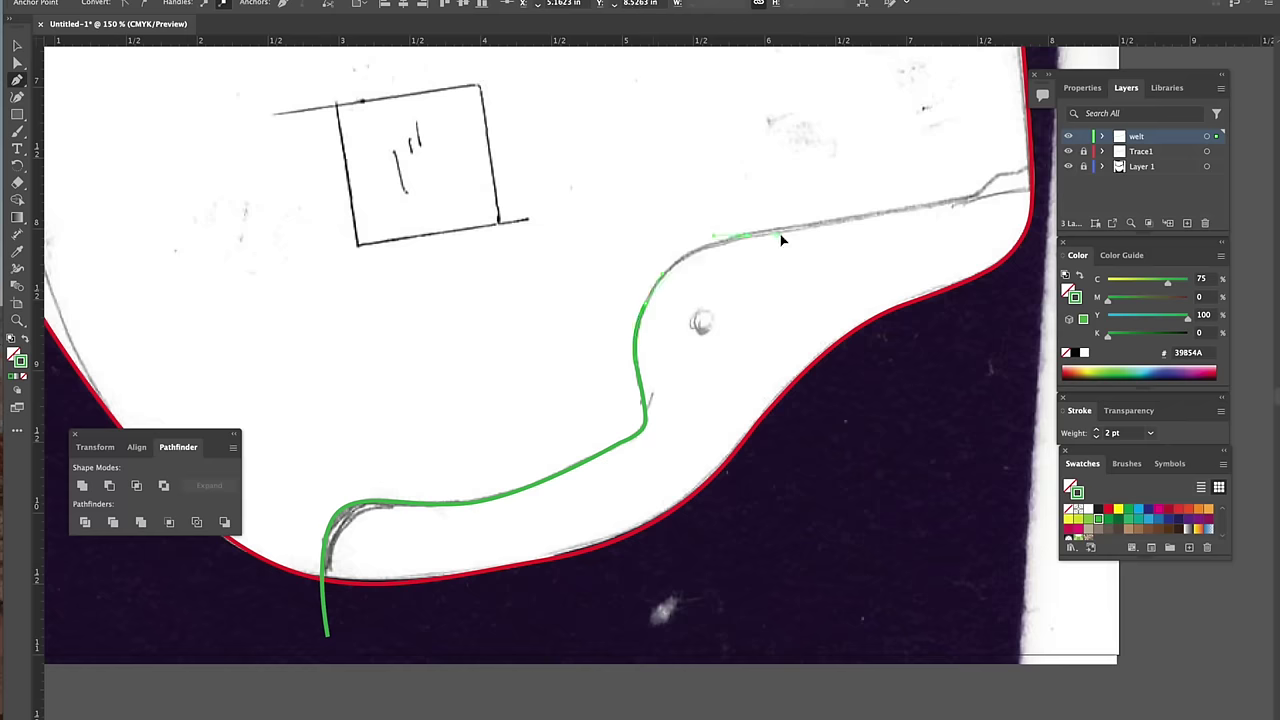
left_click_drag(818, 231, 818, 231)
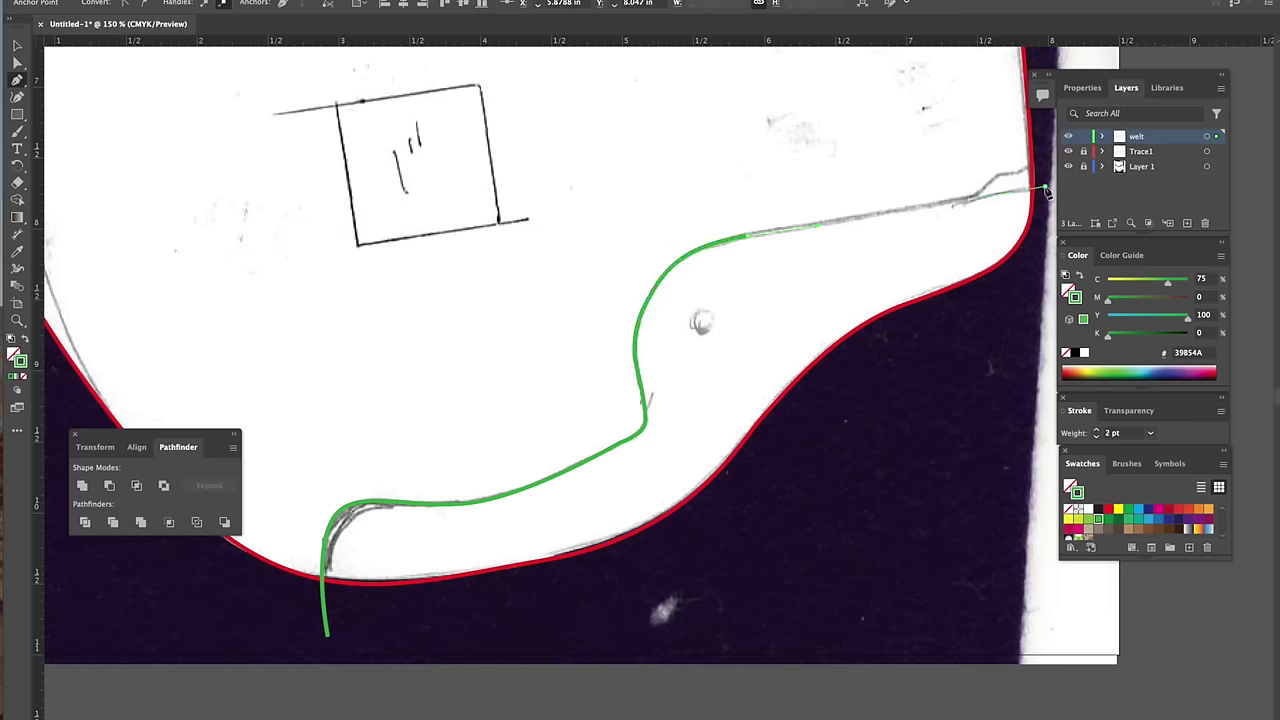
Add corners around the welt's outer side and bottom, closing the shape at its start point
left_click(1045, 188)
left_click(1016, 440)
left_click(720, 640)
left_click(518, 695)
left_click(331, 678)
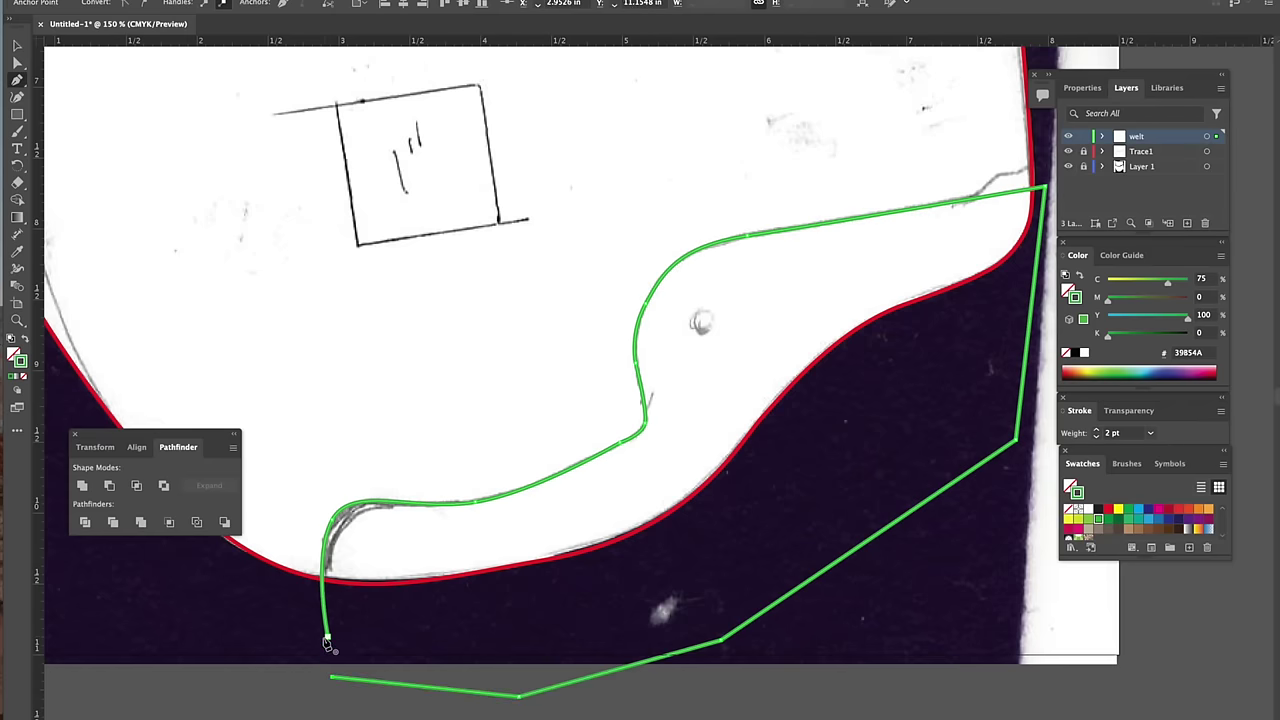
left_click(328, 640)
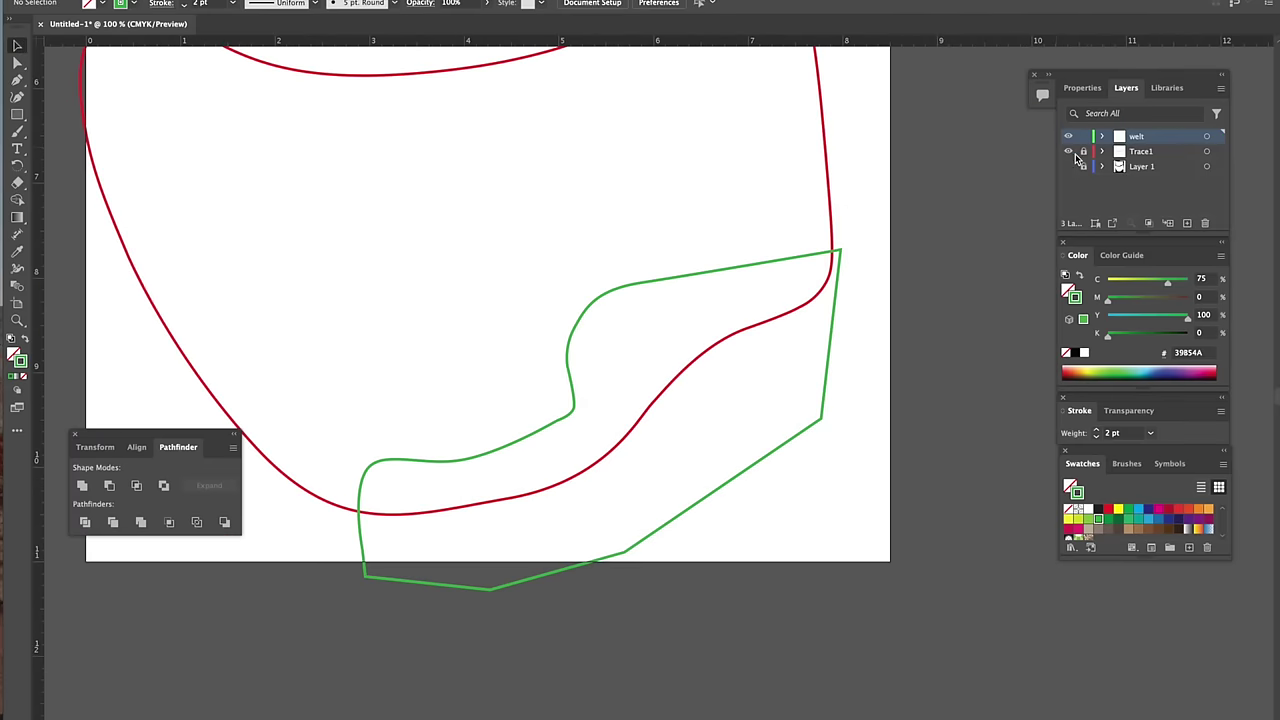
Copy the red pattern outline and Paste in Place to stack a duplicate on it
scroll(871, 229, "up", 5)
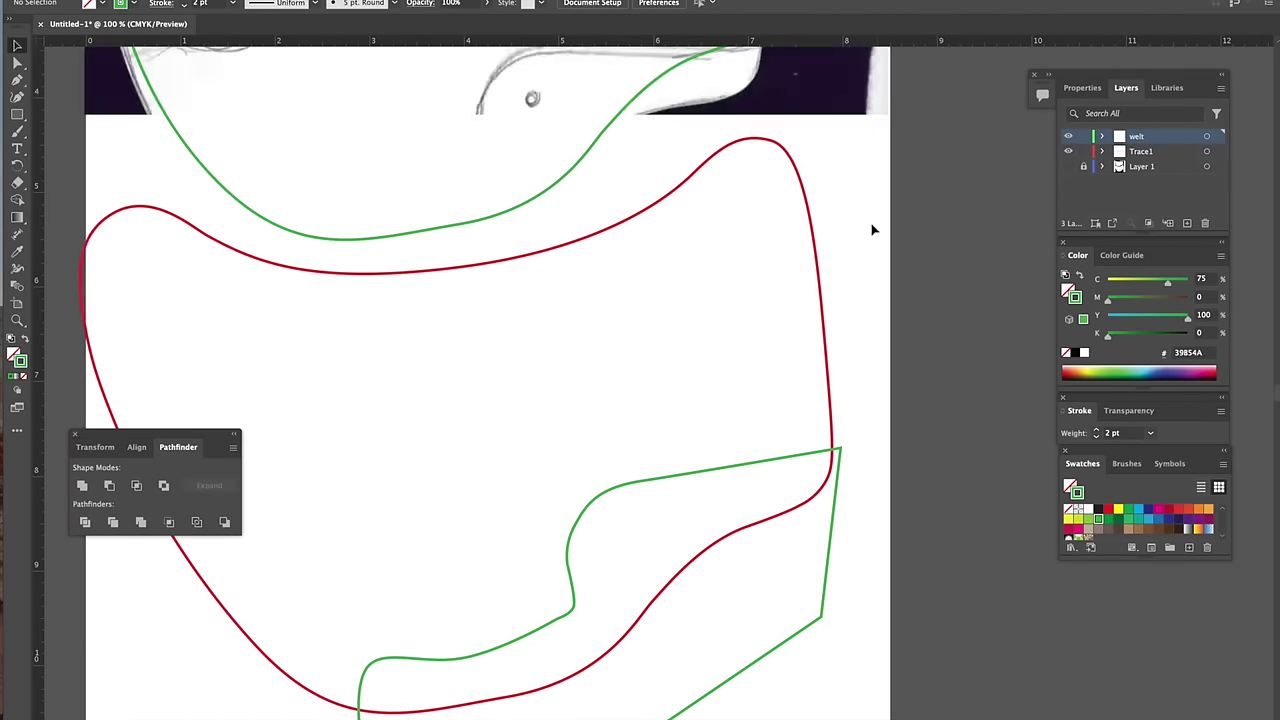
left_click(820, 292)
left_click(838, 291)
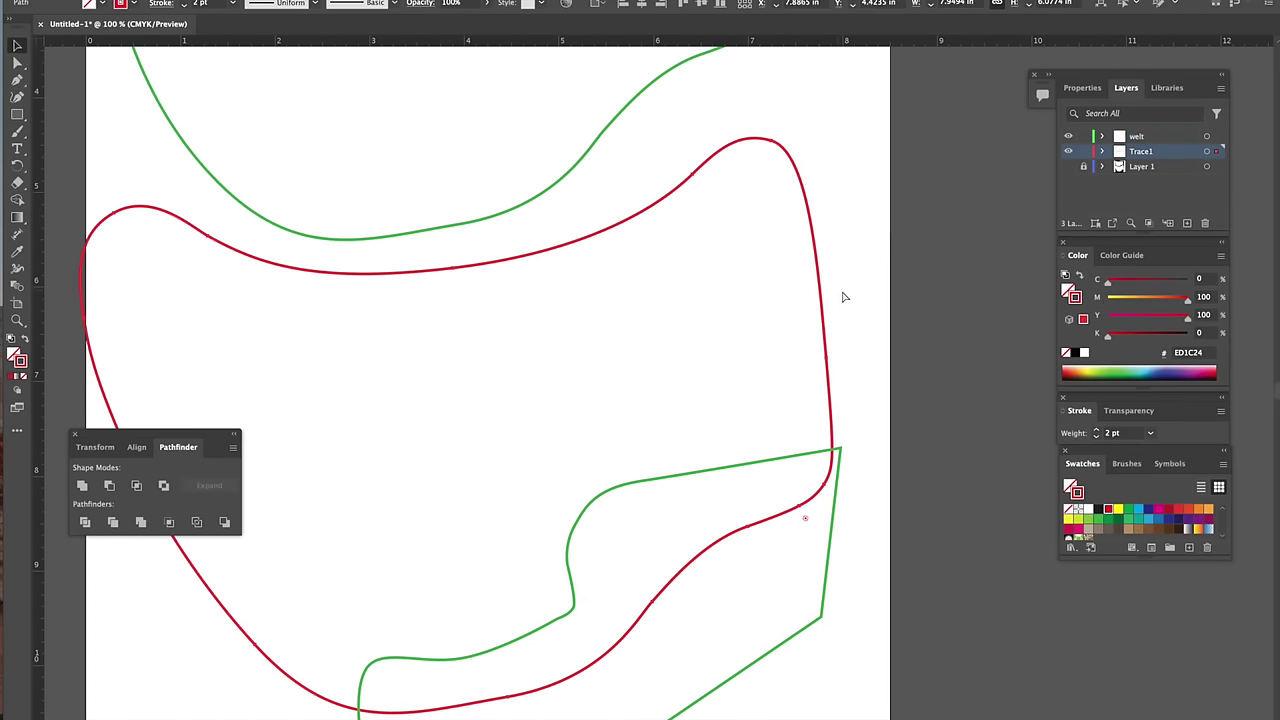
right_click(929, 308)
mouse_move(953, 369)
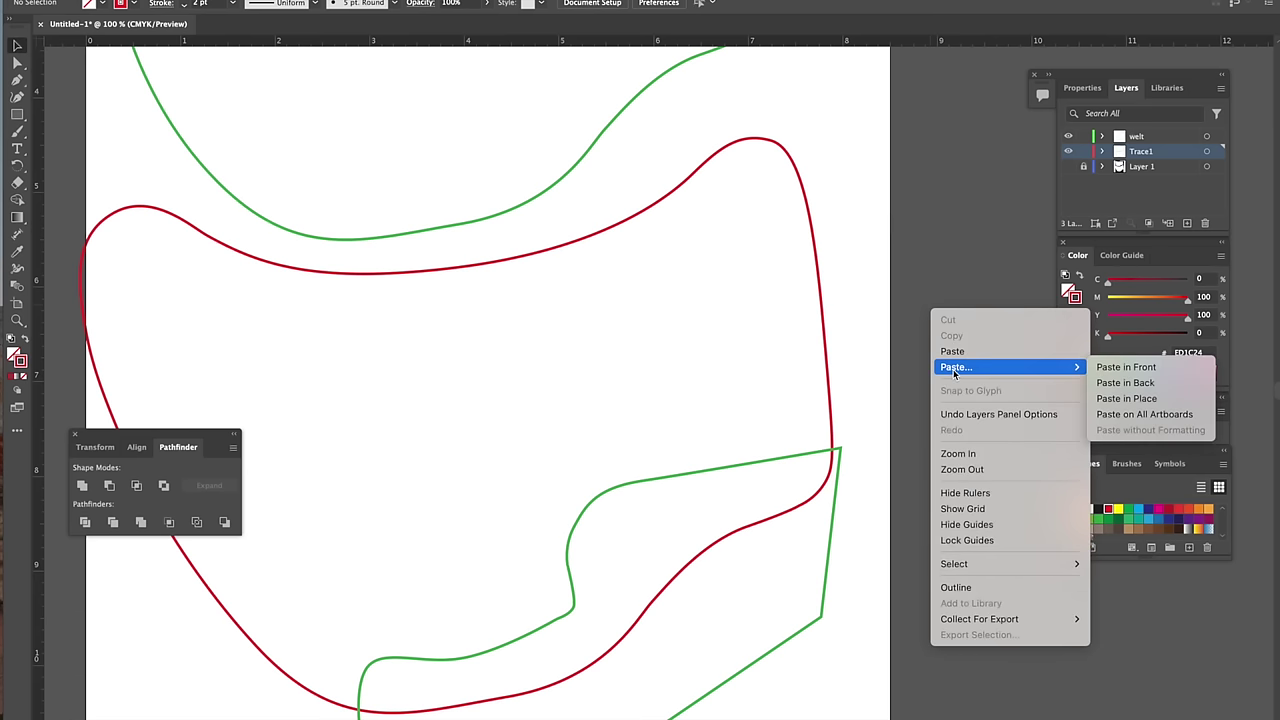
left_click(1102, 404)
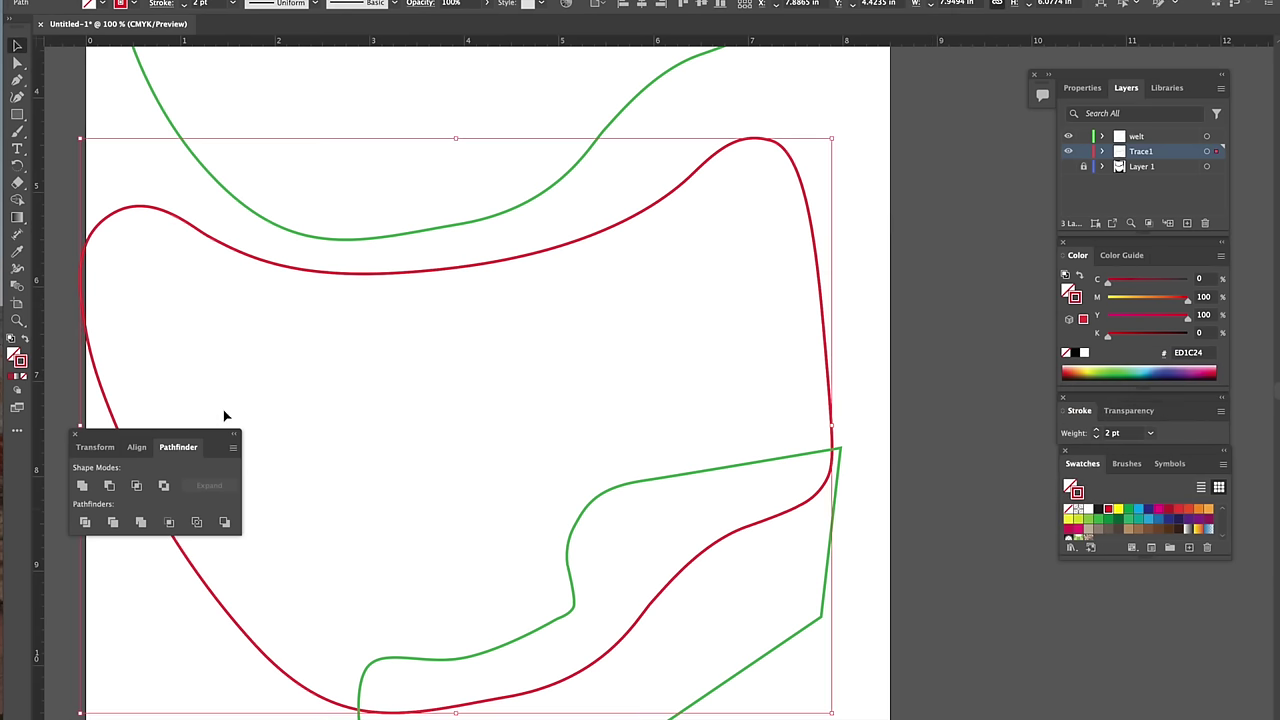
Give the duplicate a light orange stroke and nudge it right and back to confirm alignment
left_click(1188, 513)
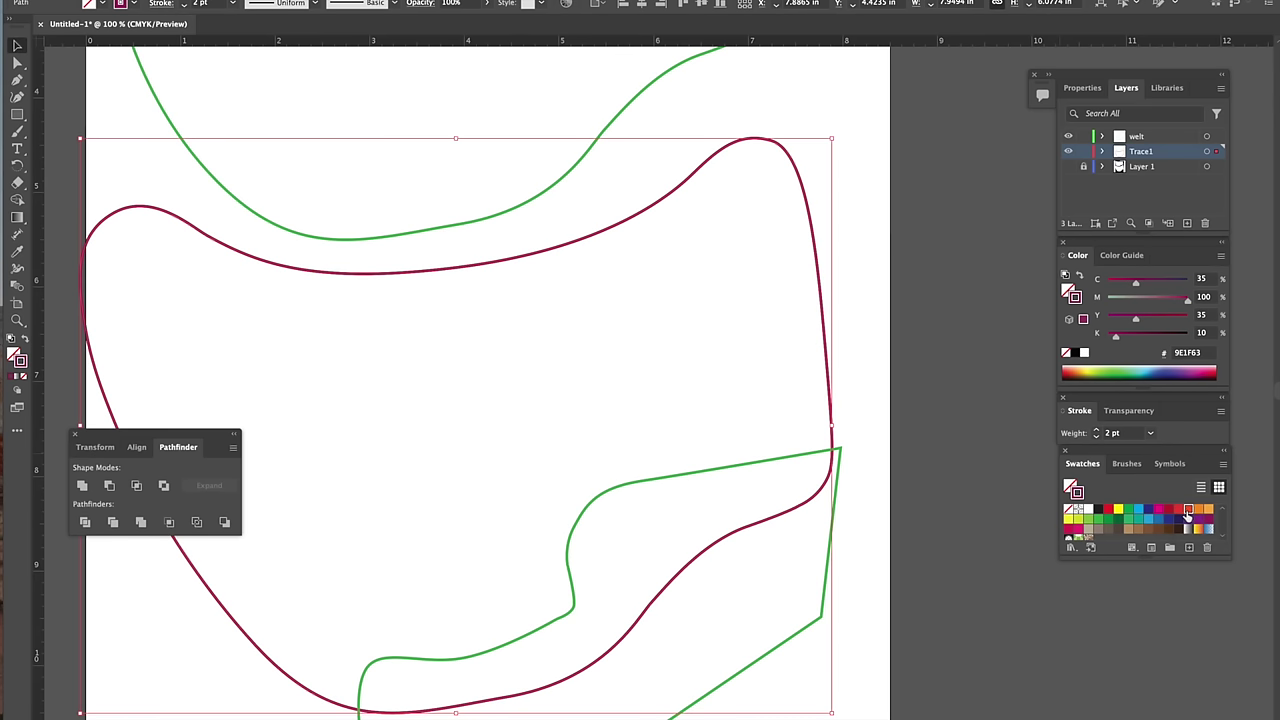
left_click(1208, 511)
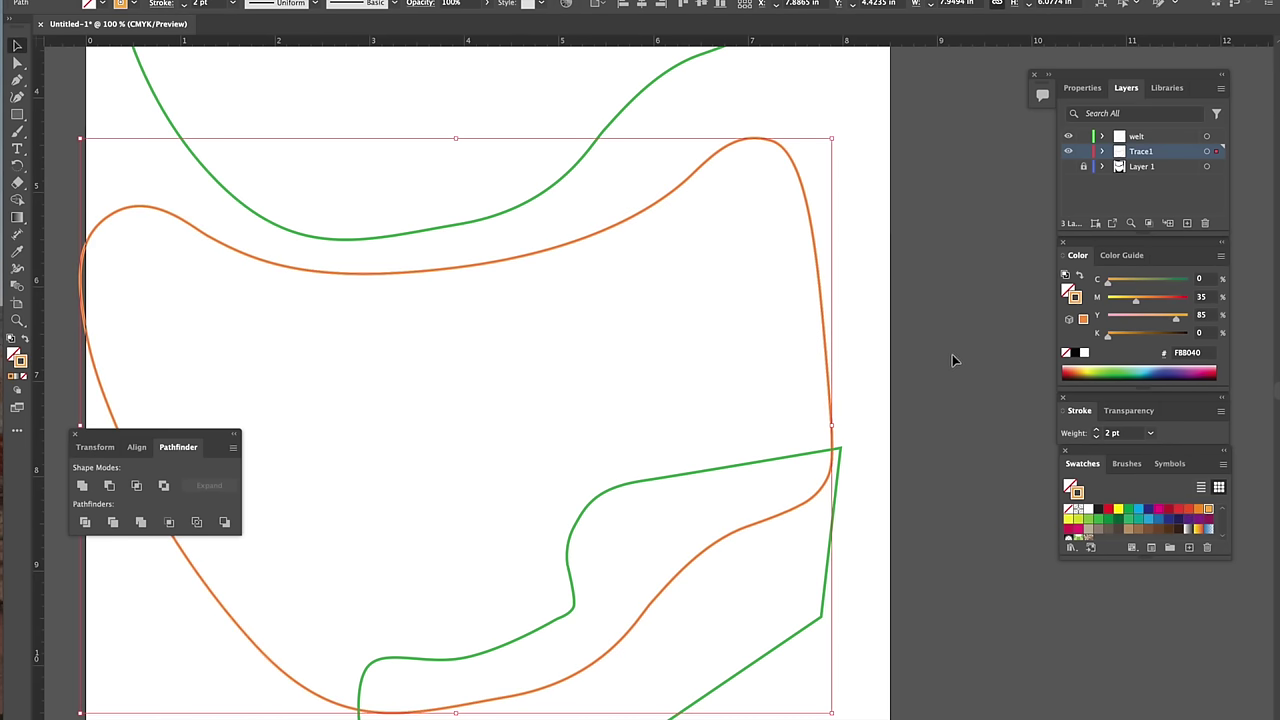
key("shift+Right")
key("shift+Right")
key("shift+Right")
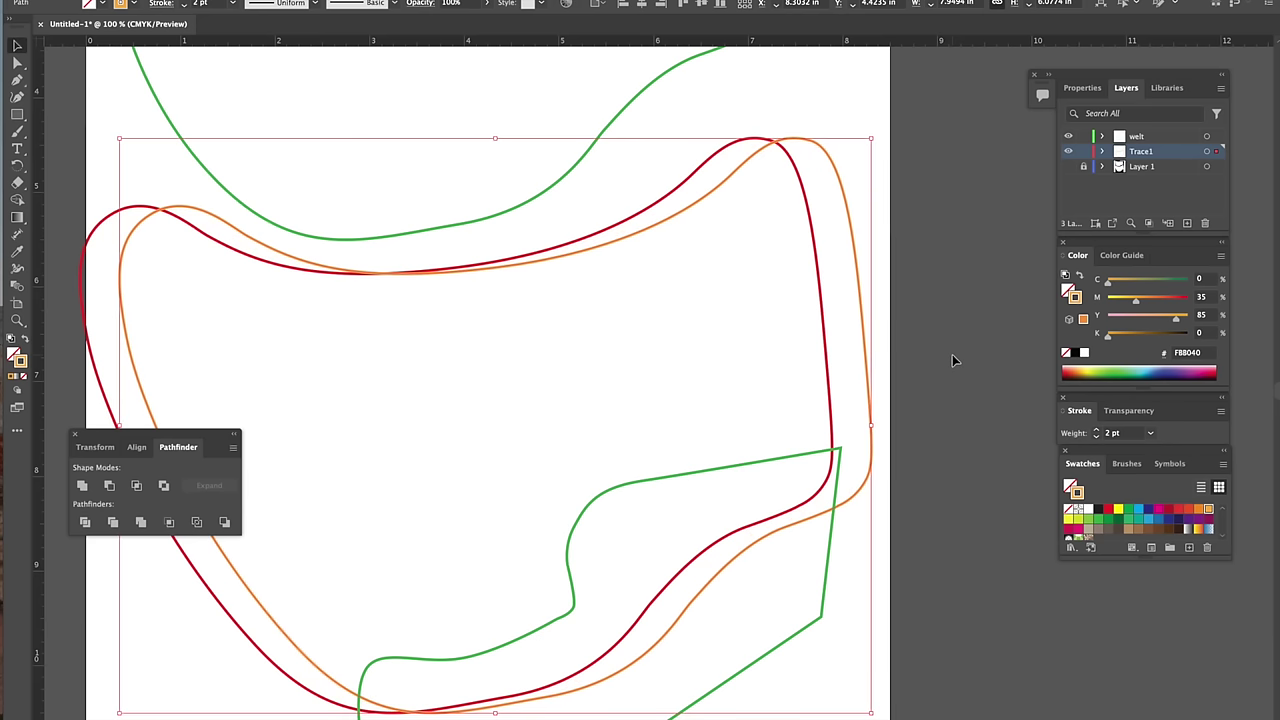
key("shift+Left")
key("shift+Left")
key("shift+Left")
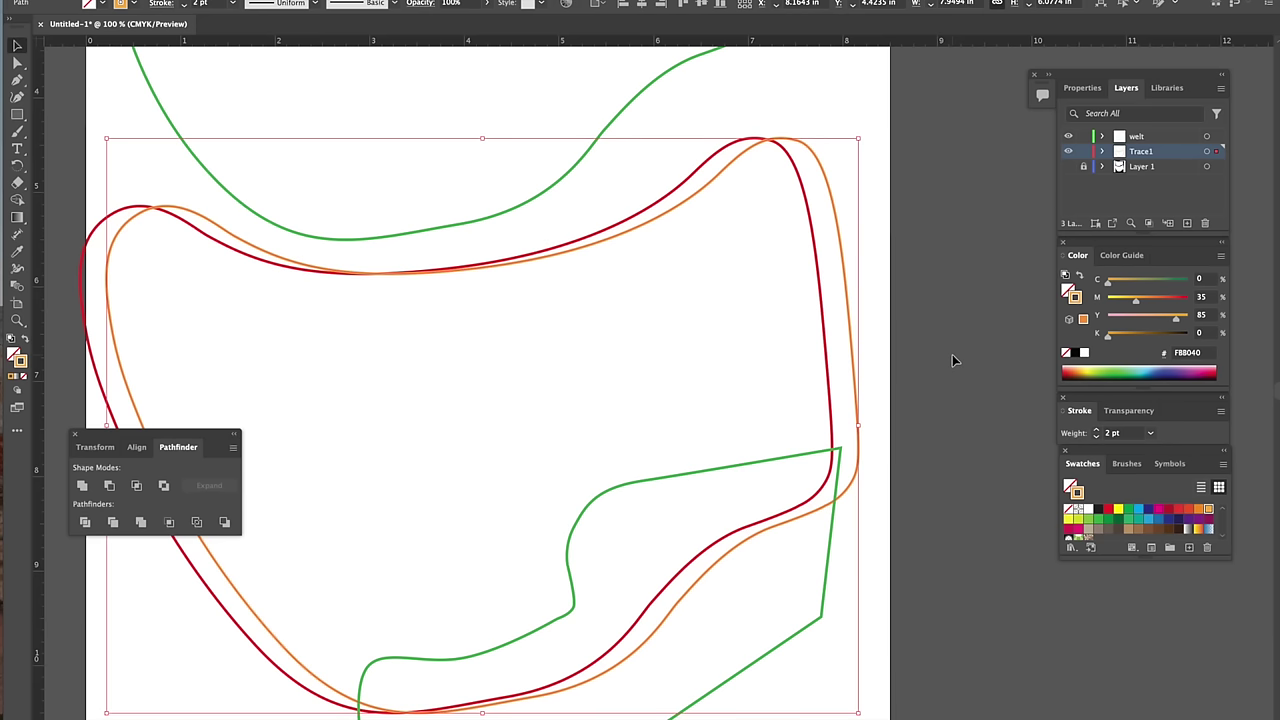
left_click(864, 461)
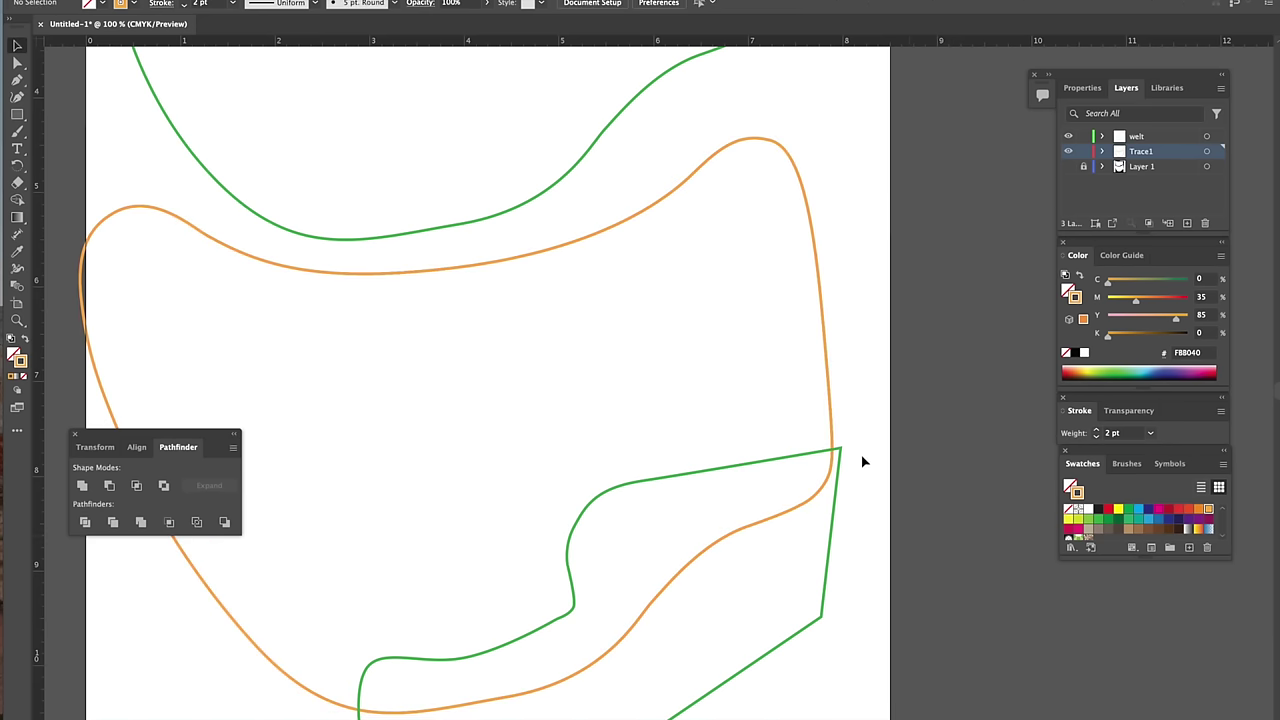
left_click(826, 323)
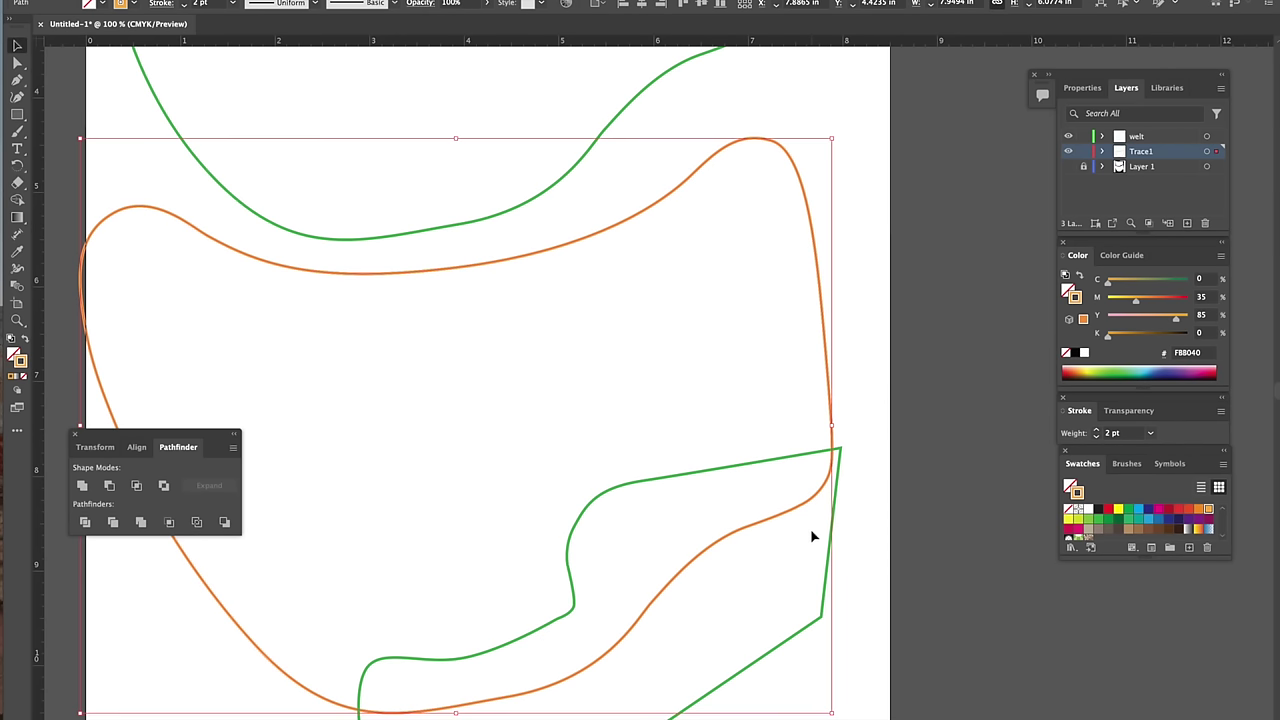
Trim the green welt against the orange outline using a Pathfinder Shape Mode
left_click(830, 562, "shift")
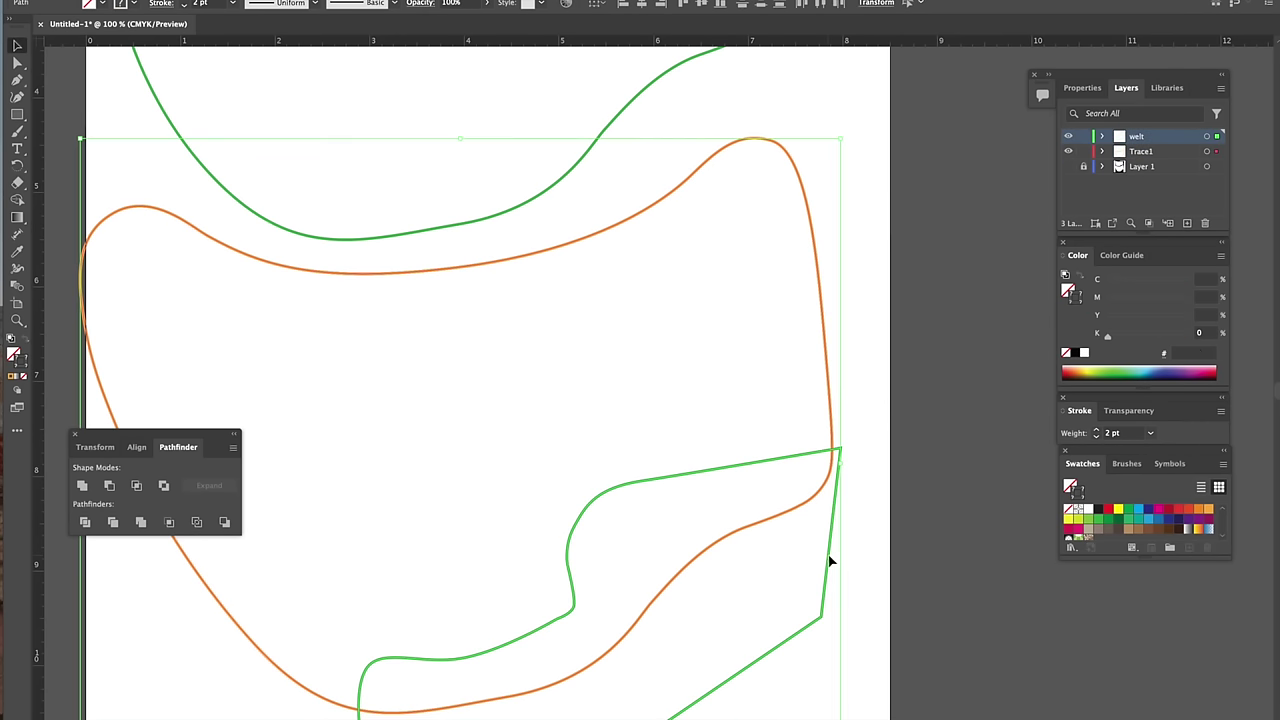
left_click(136, 487)
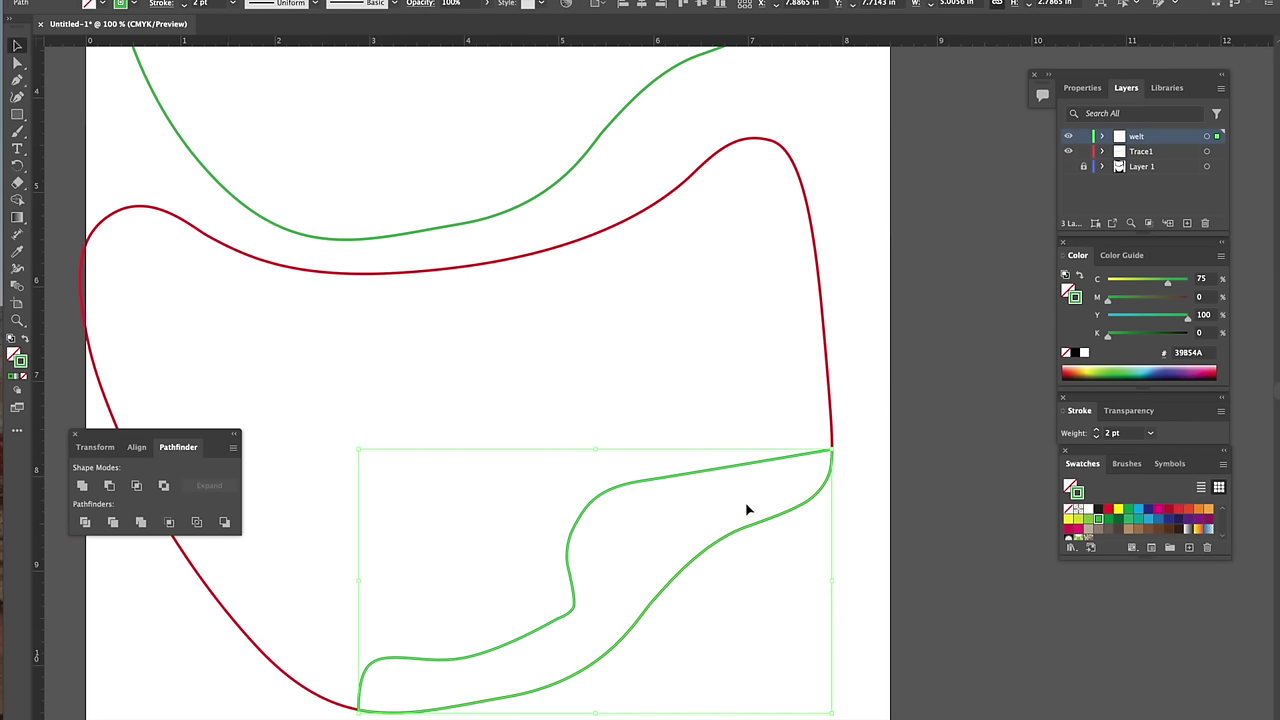
left_click(896, 522)
Select the lower green welt piece and nudge it right, then back left
scroll(890, 530, "down", 3)
left_click(642, 428)
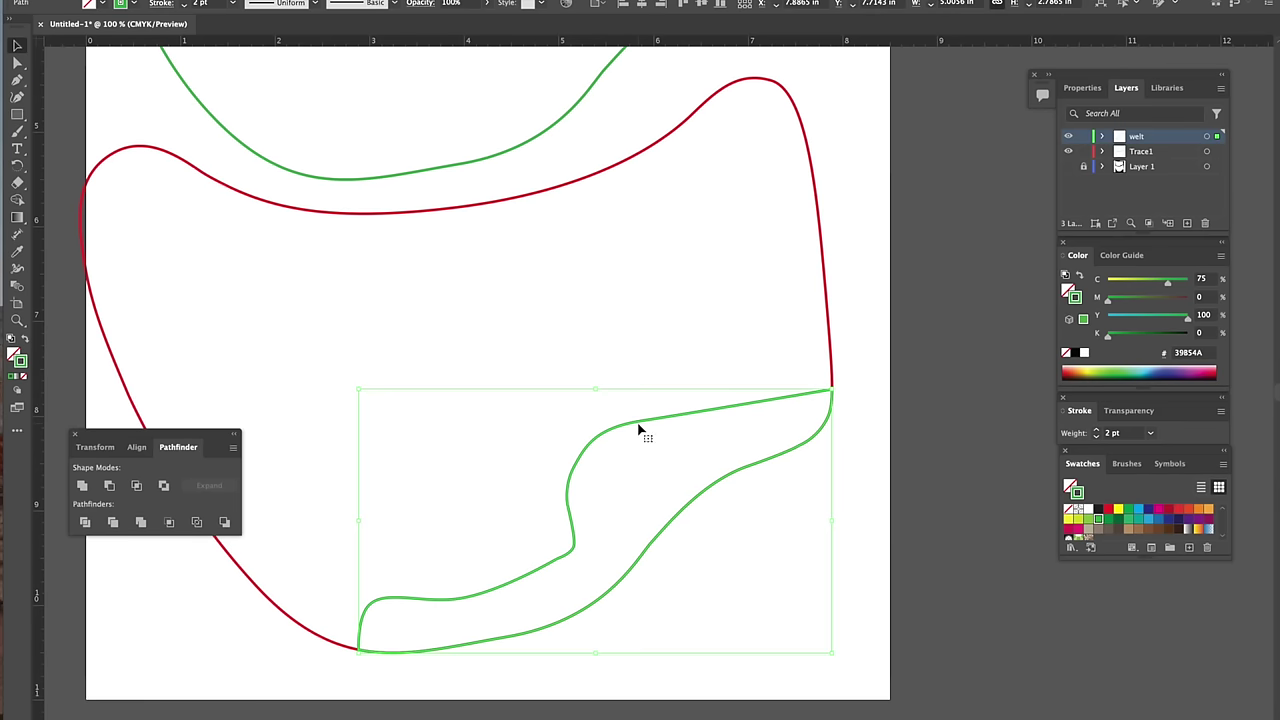
key("shift+Right")
key("shift+Right")
key("shift+Right")
key("shift+Right")
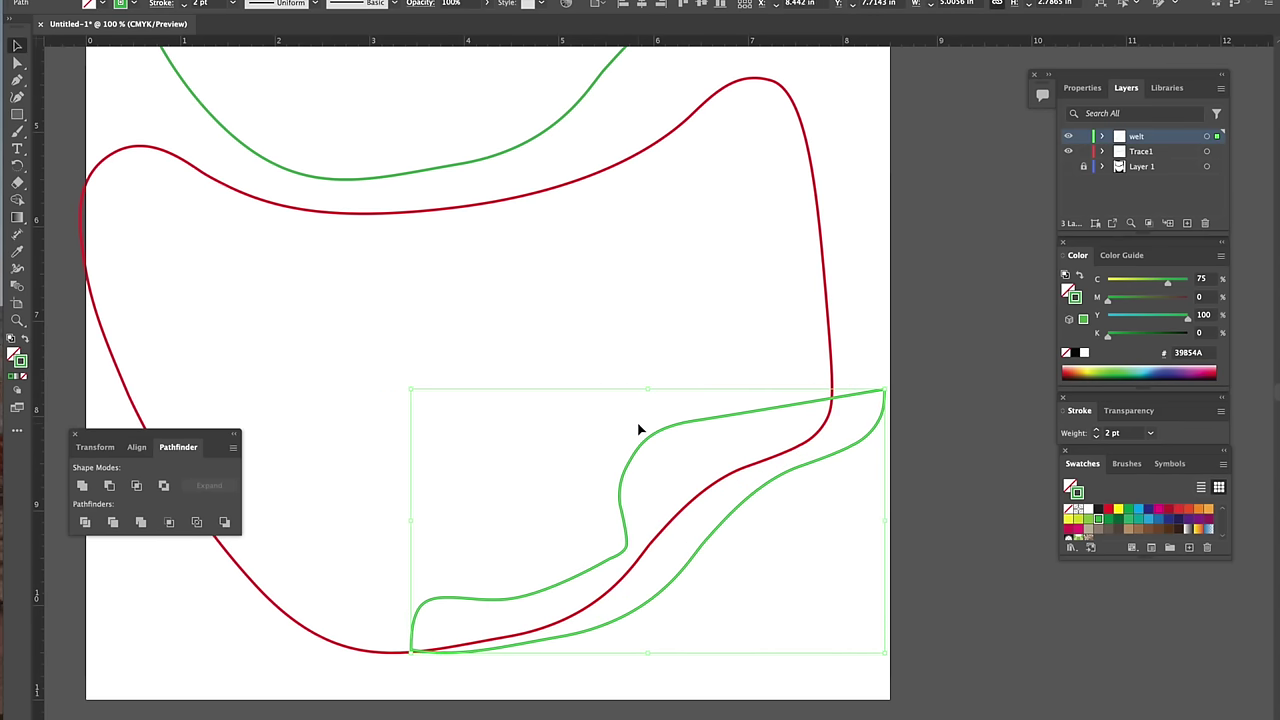
key("shift+Left")
key("shift+Left")
key("shift+Left")
key("shift+Left")
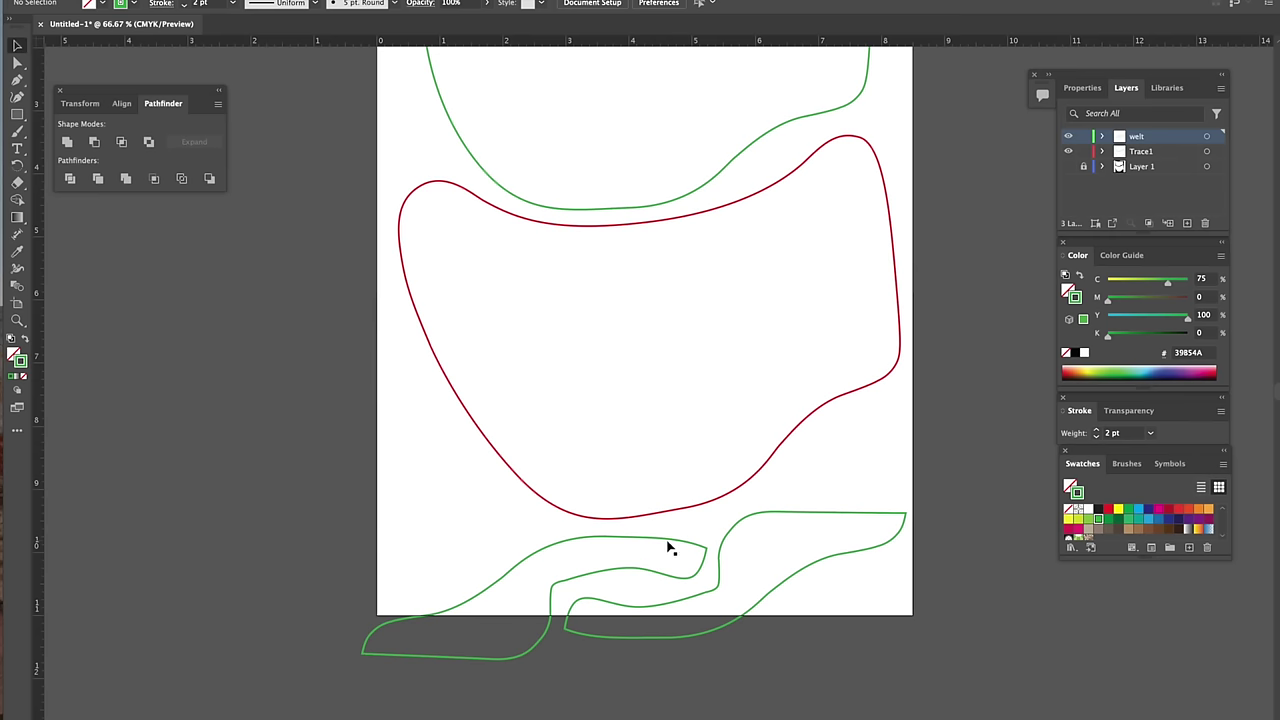
Place the welt copy left below the red piece, then shift the imported pieces right in xTool
left_click_drag(669, 546, 634, 537)
left_click(885, 643)
scroll(885, 643, "up", 4)
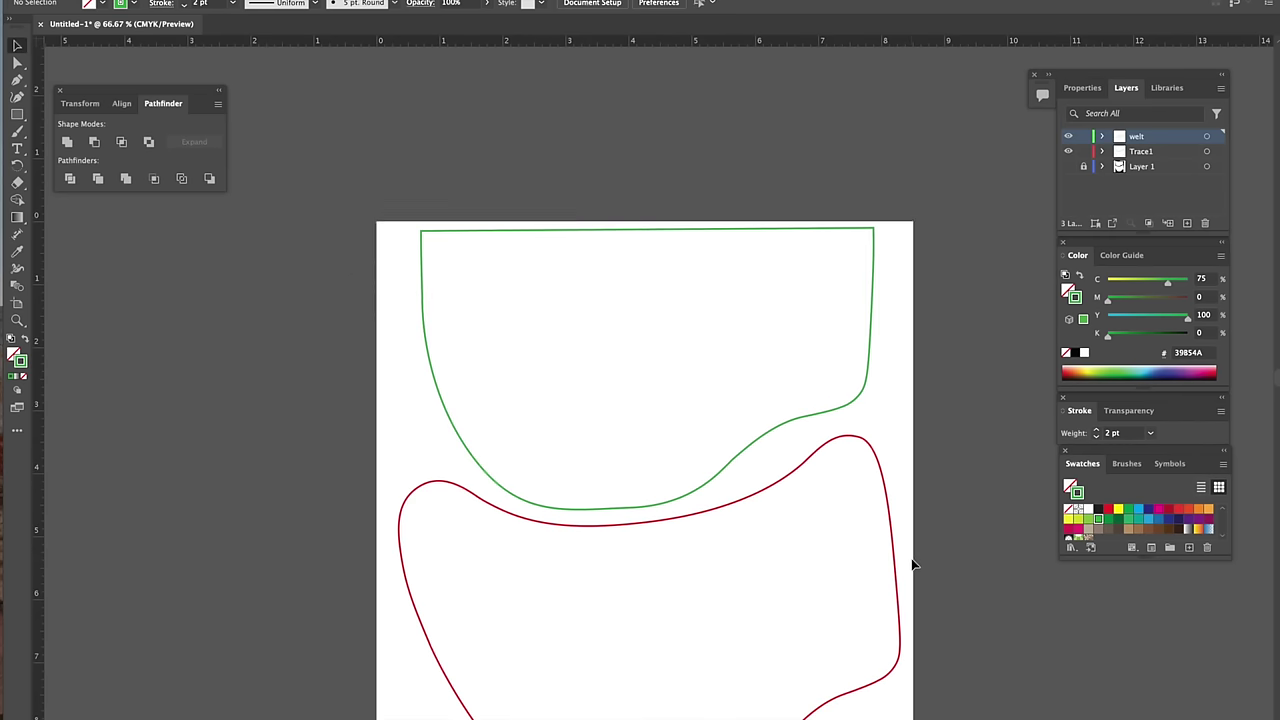
scroll(910, 565, "down", 6)
scroll(910, 565, "up", 5)
scroll(910, 565, "down", 2)
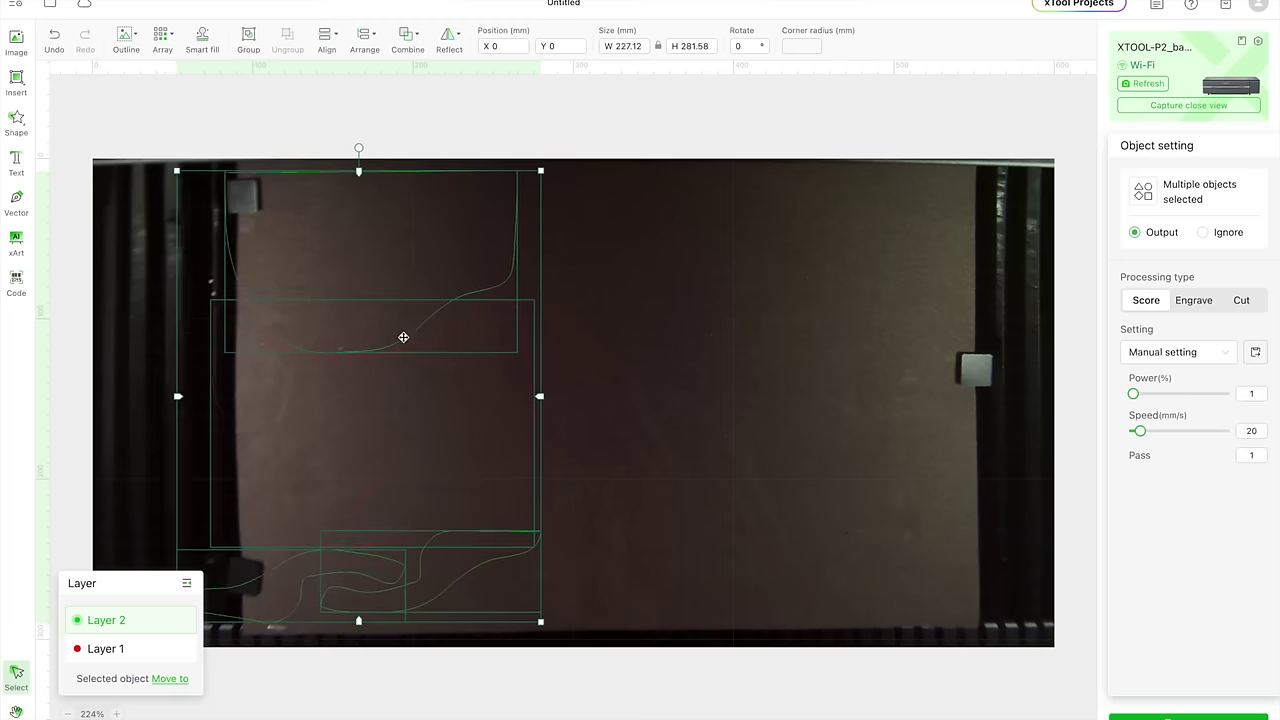
left_click_drag(403, 337, 479, 339)
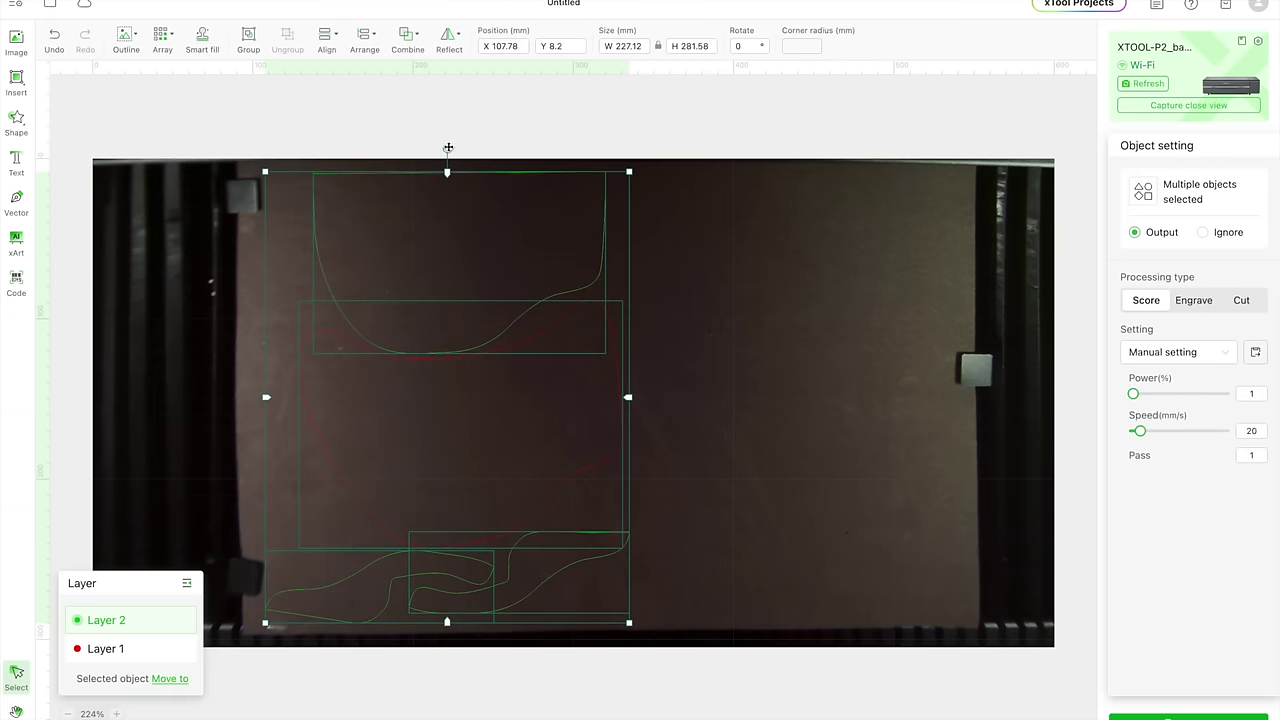
Rotate all pieces -90°, arrange them and the S-shaped welt on the material, and open Preview
left_click_drag(448, 148, 187, 393)
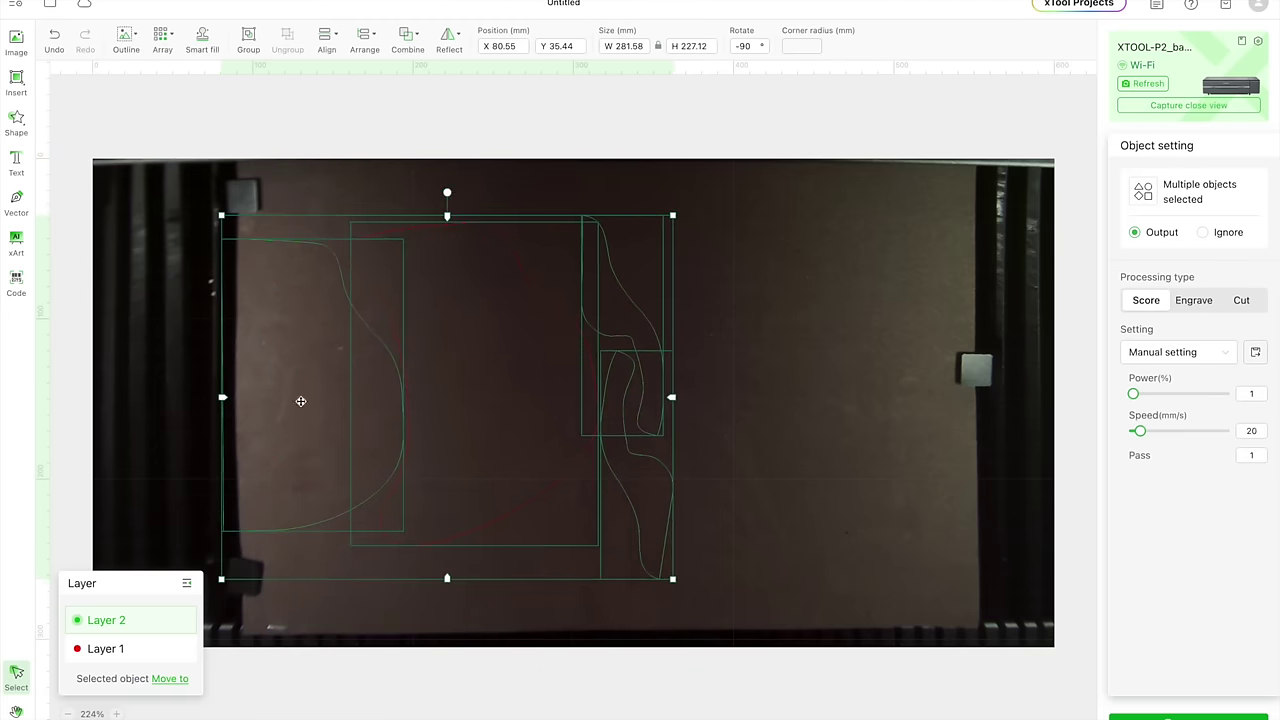
left_click_drag(375, 329, 423, 291)
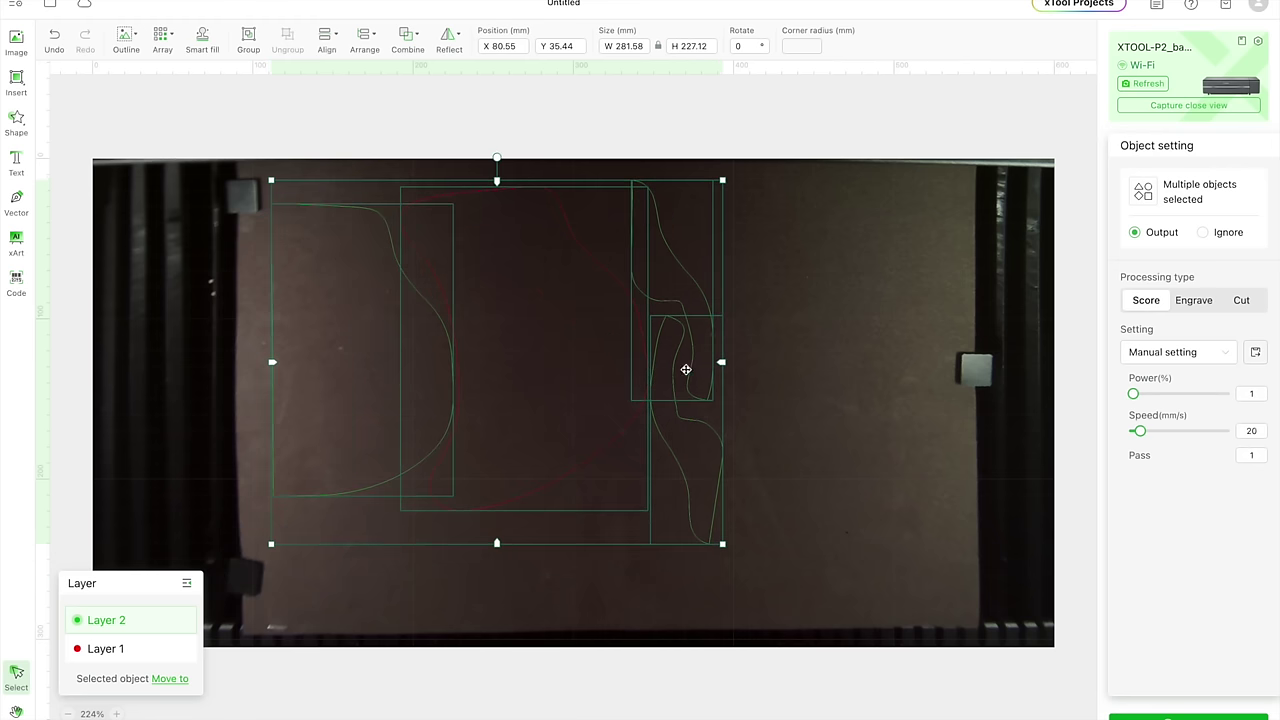
left_click(789, 374)
left_click_drag(709, 423, 591, 497)
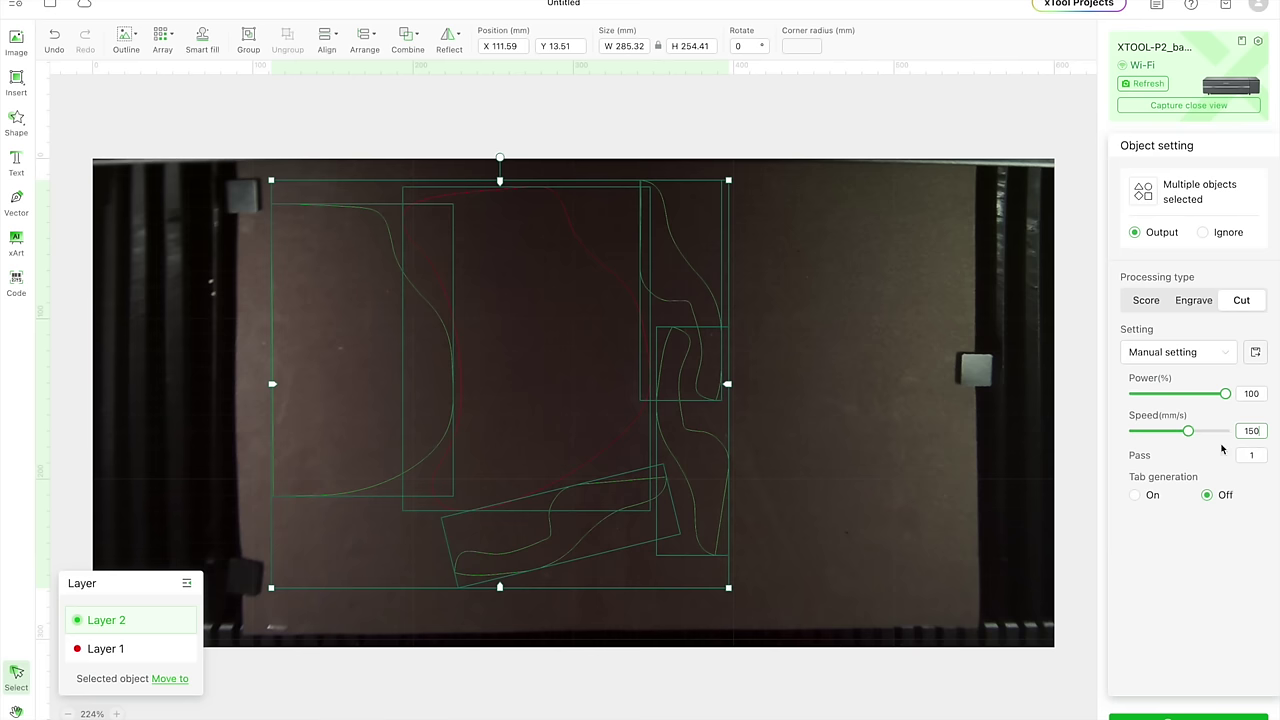
left_click(952, 499)
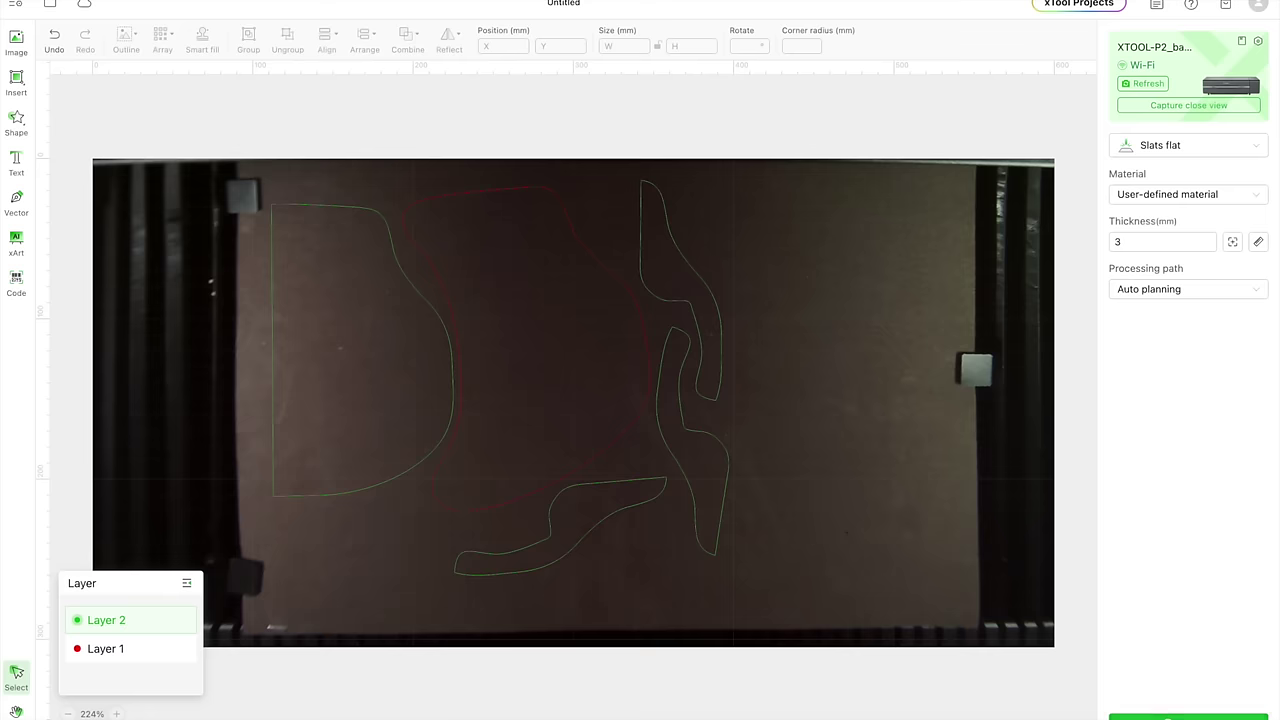
left_click(1188, 716)
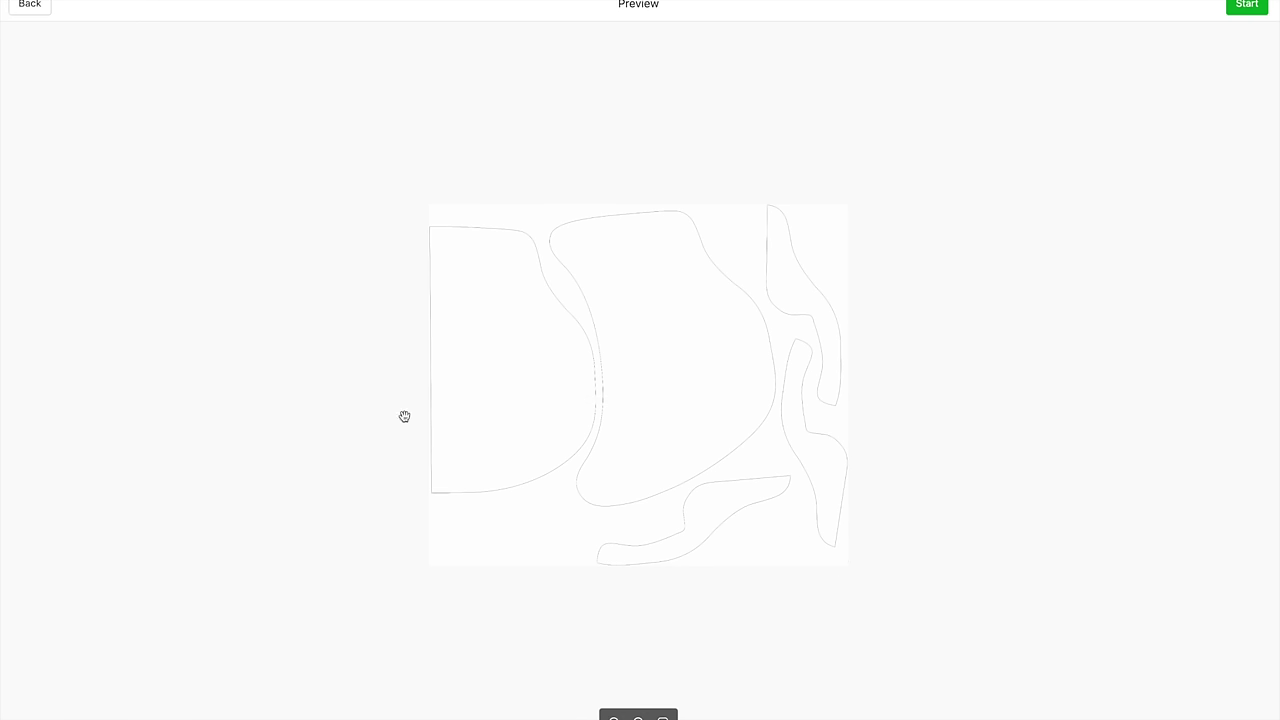
Start the job from Preview to send the cut file to the laser
left_click(1248, 5)
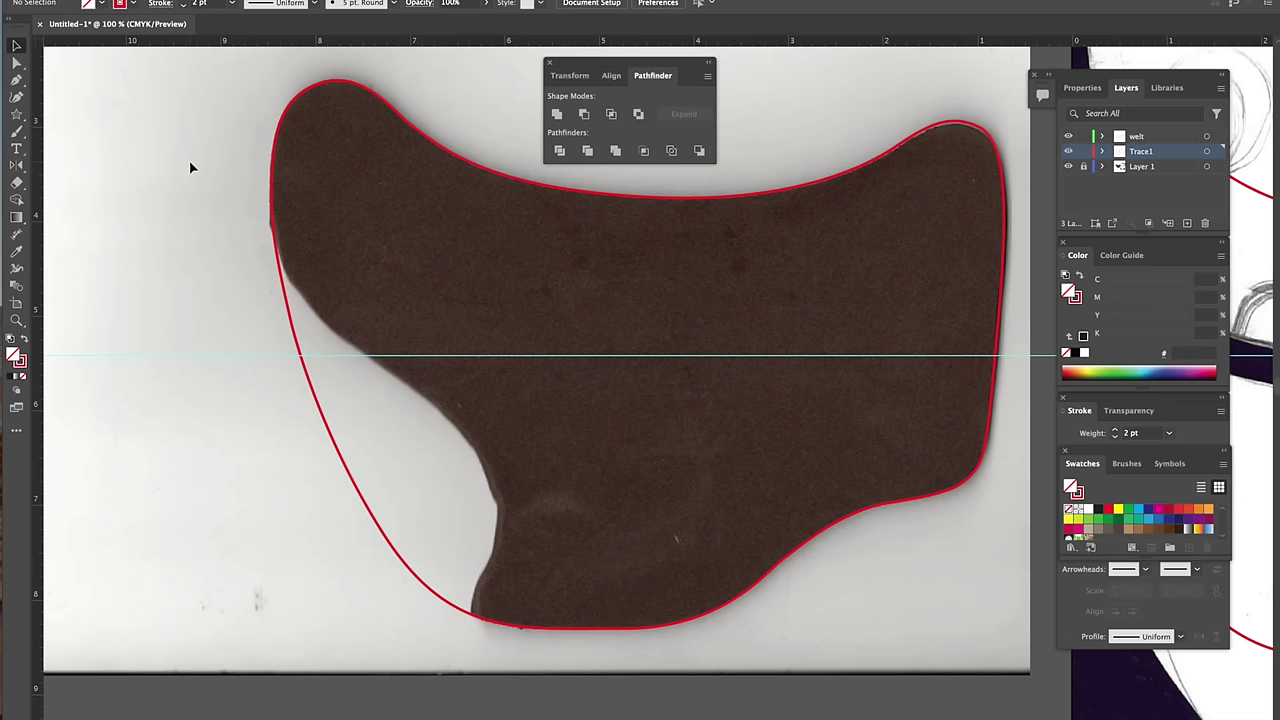
Draw a closed angular Pen outline from the piece's upper-left edge out into the blank area
left_click(249, 166)
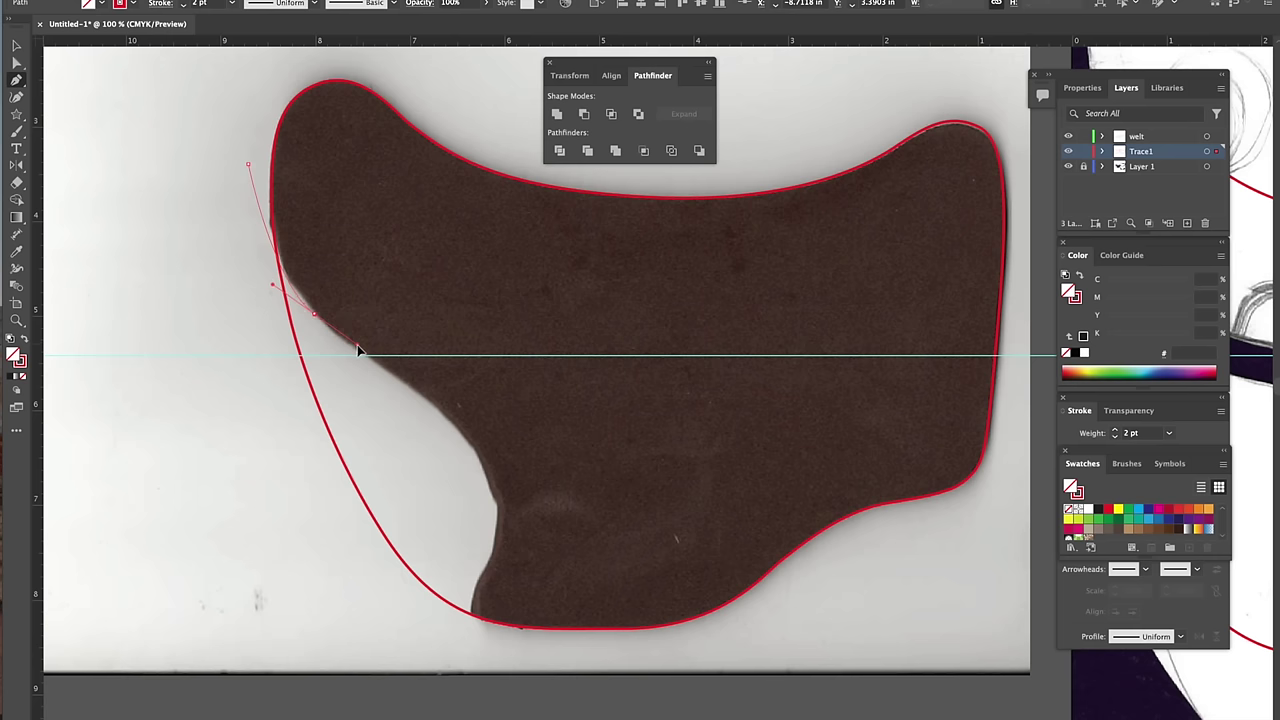
left_click_drag(363, 352, 387, 368)
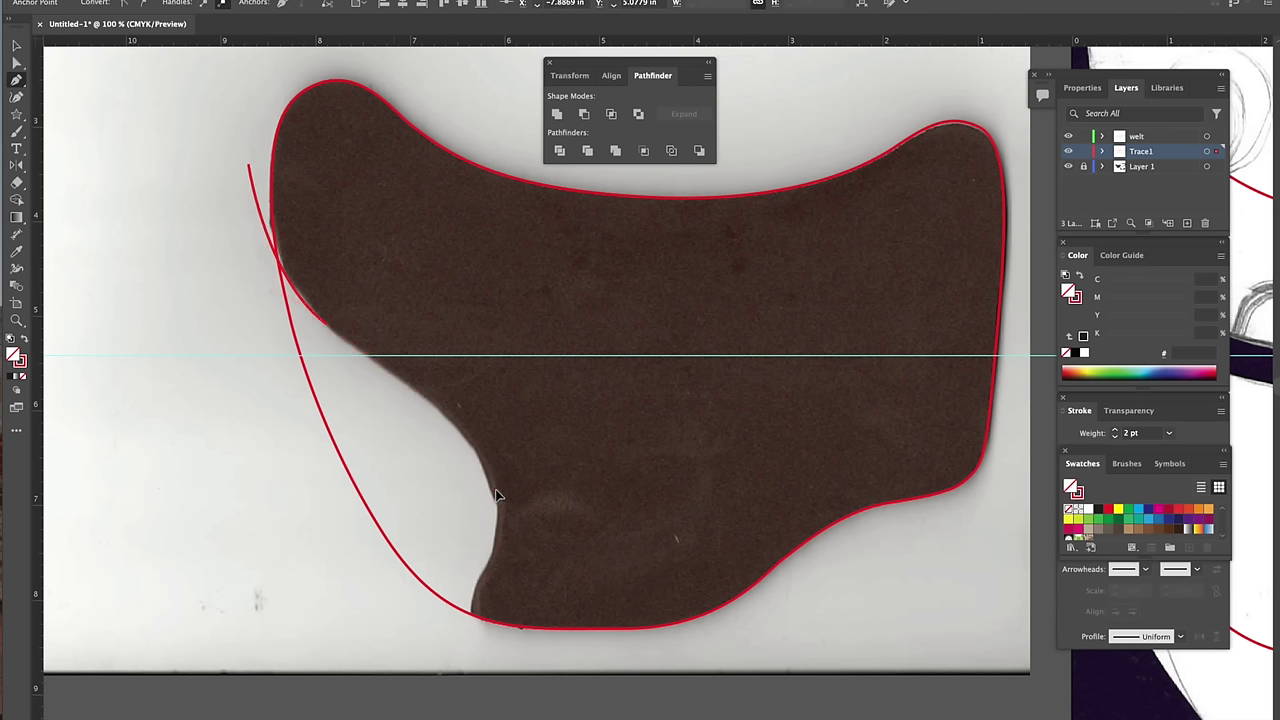
left_click_drag(497, 494, 503, 584)
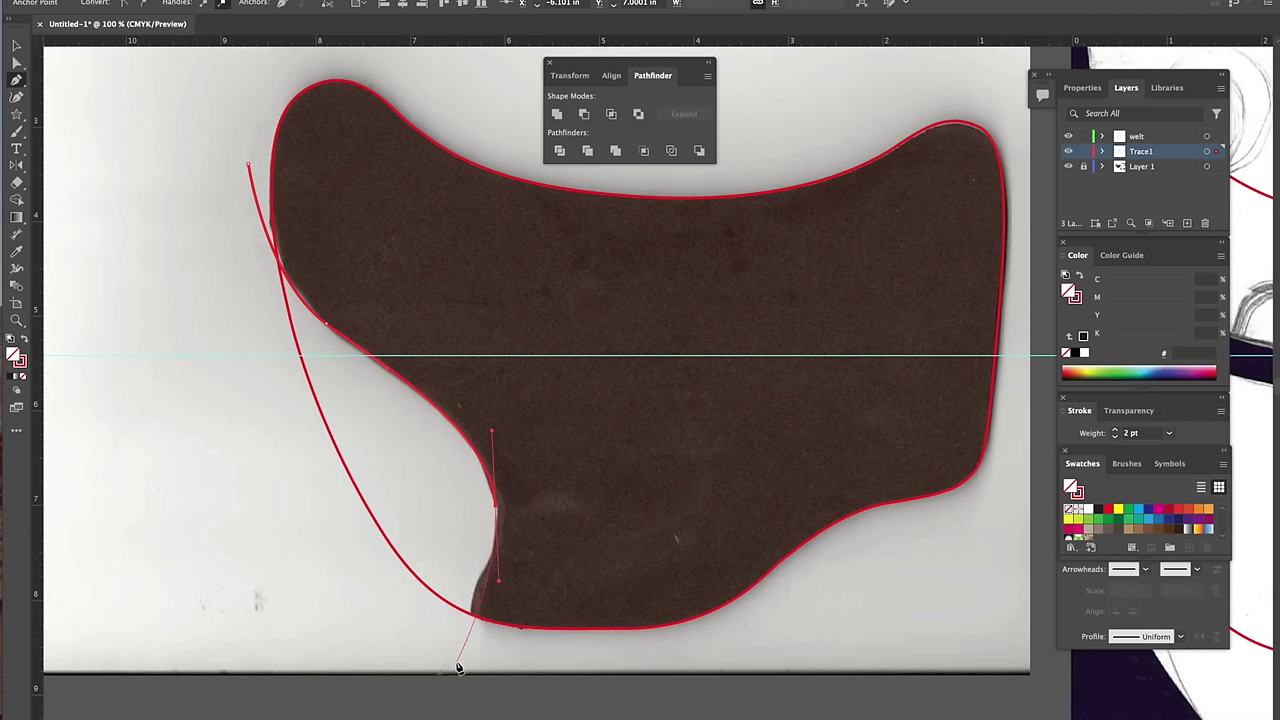
left_click_drag(463, 676, 500, 646)
left_click(262, 524)
left_click_drag(192, 372, 404, 559)
left_click(340, 489)
left_click(383, 240)
left_click(409, 196)
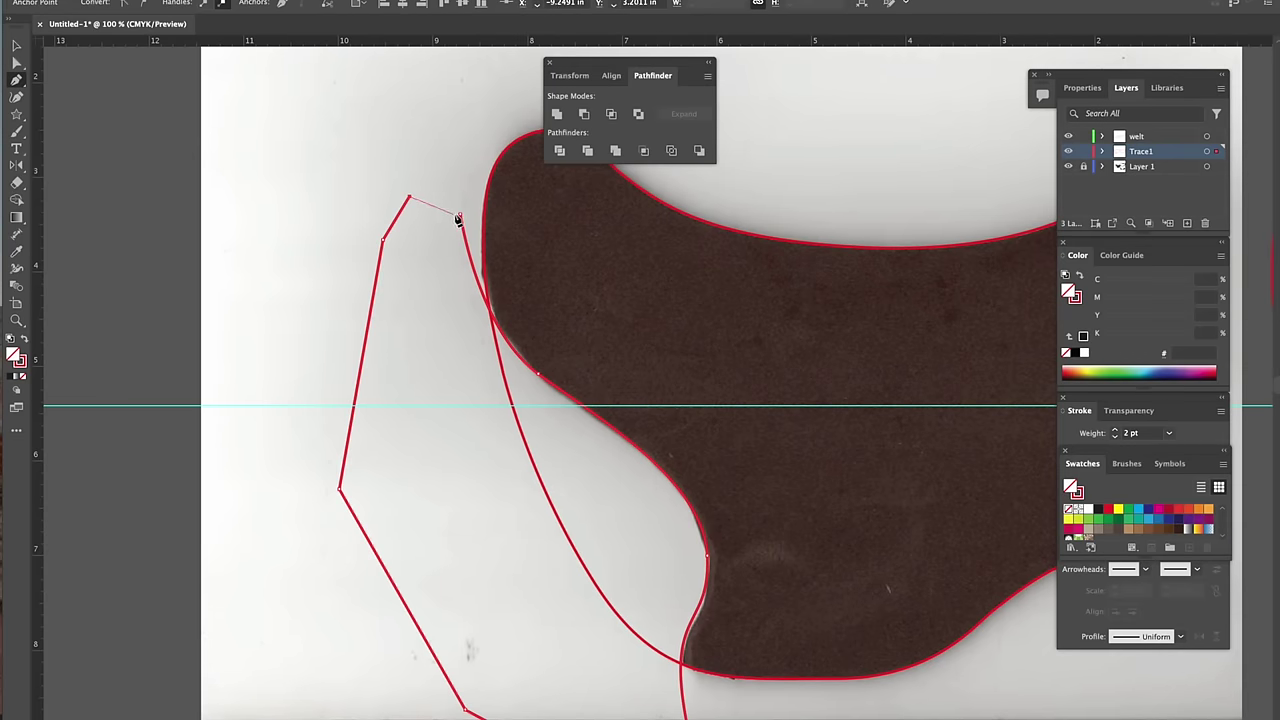
left_click(460, 215)
Select the new outline's top-right anchor with the Direct Selection tool
left_click(14, 64)
left_click(103, 103)
left_click(488, 312)
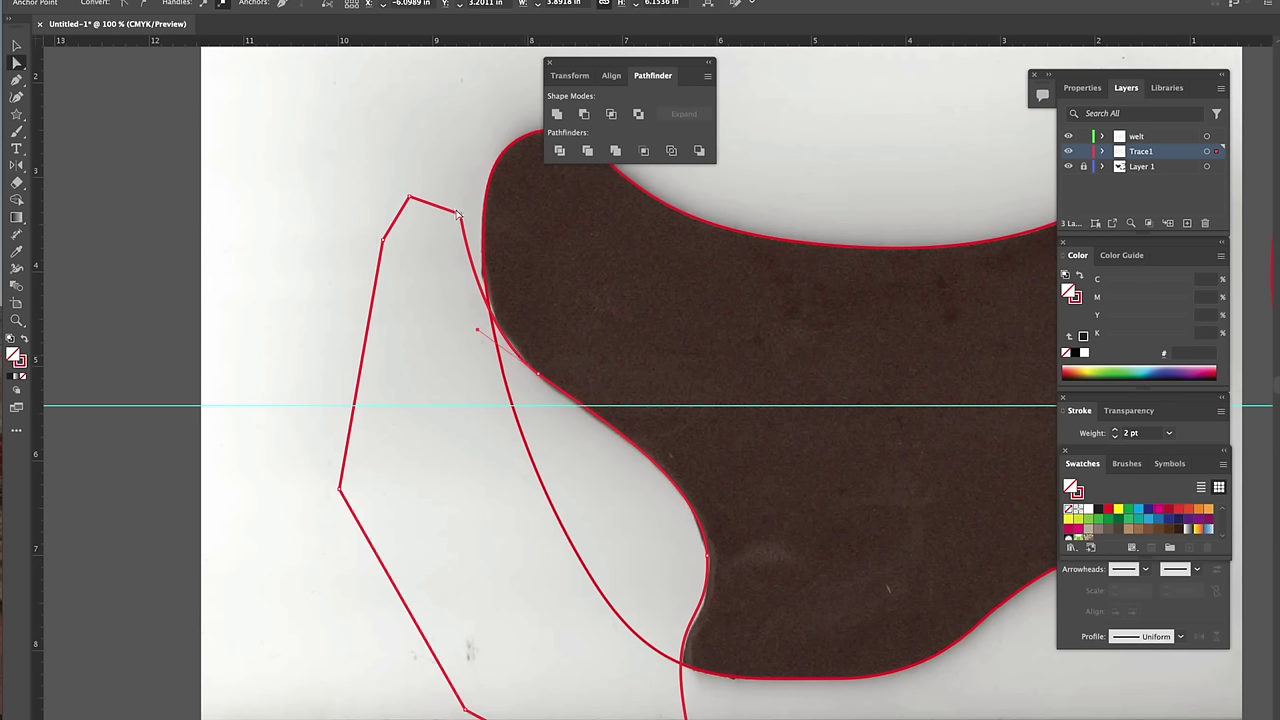
Move the outline's top-right corner onto the piece edge and bend its curve handle to follow it
left_click_drag(462, 217, 479, 222)
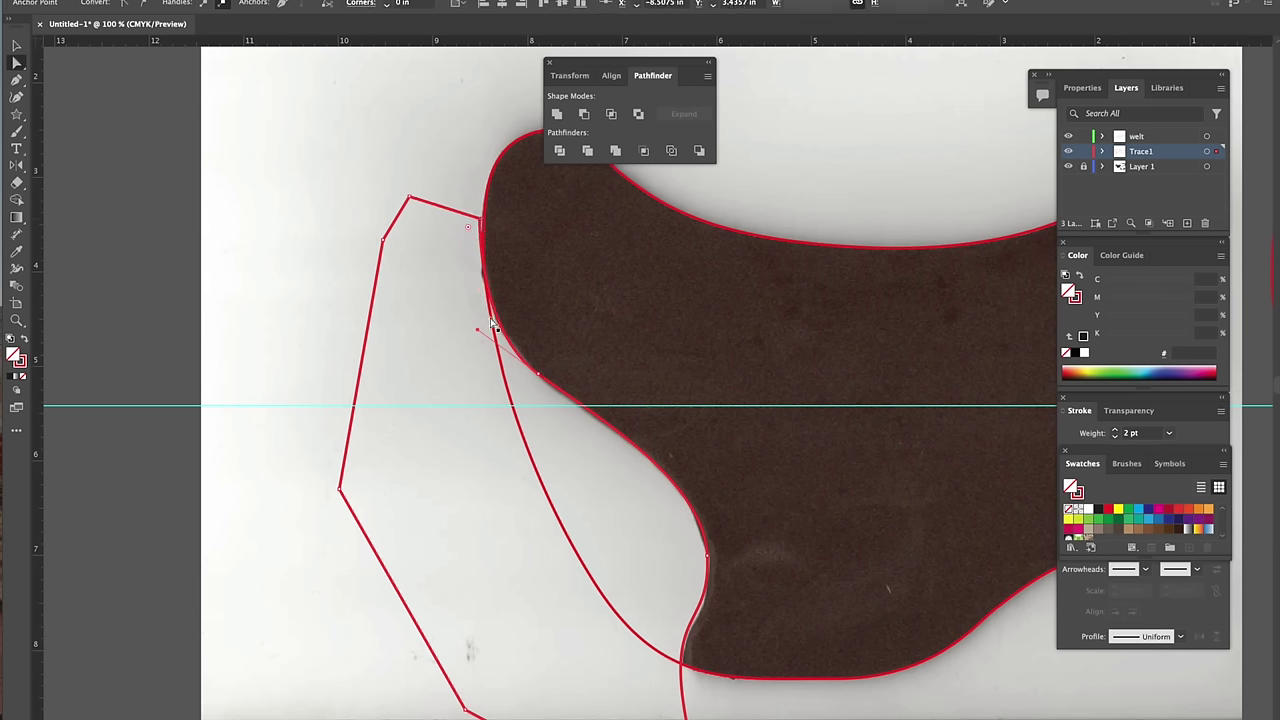
left_click_drag(477, 335, 475, 336)
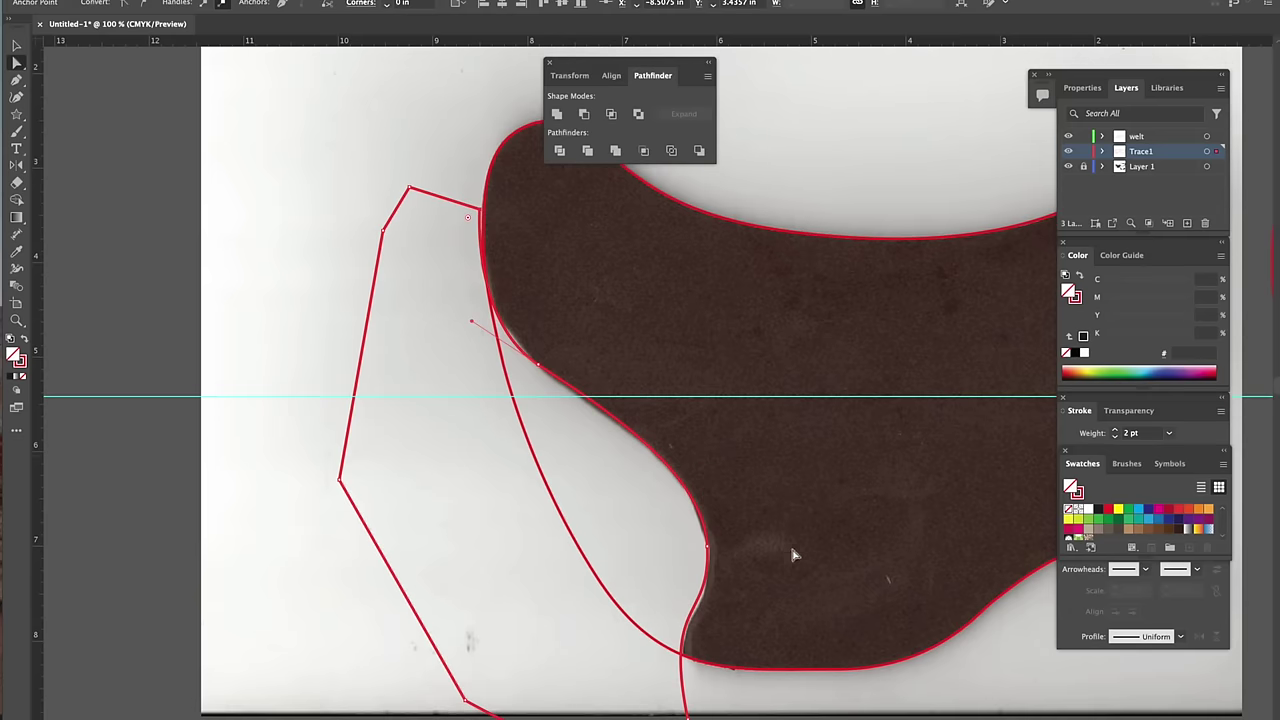
left_click(708, 558)
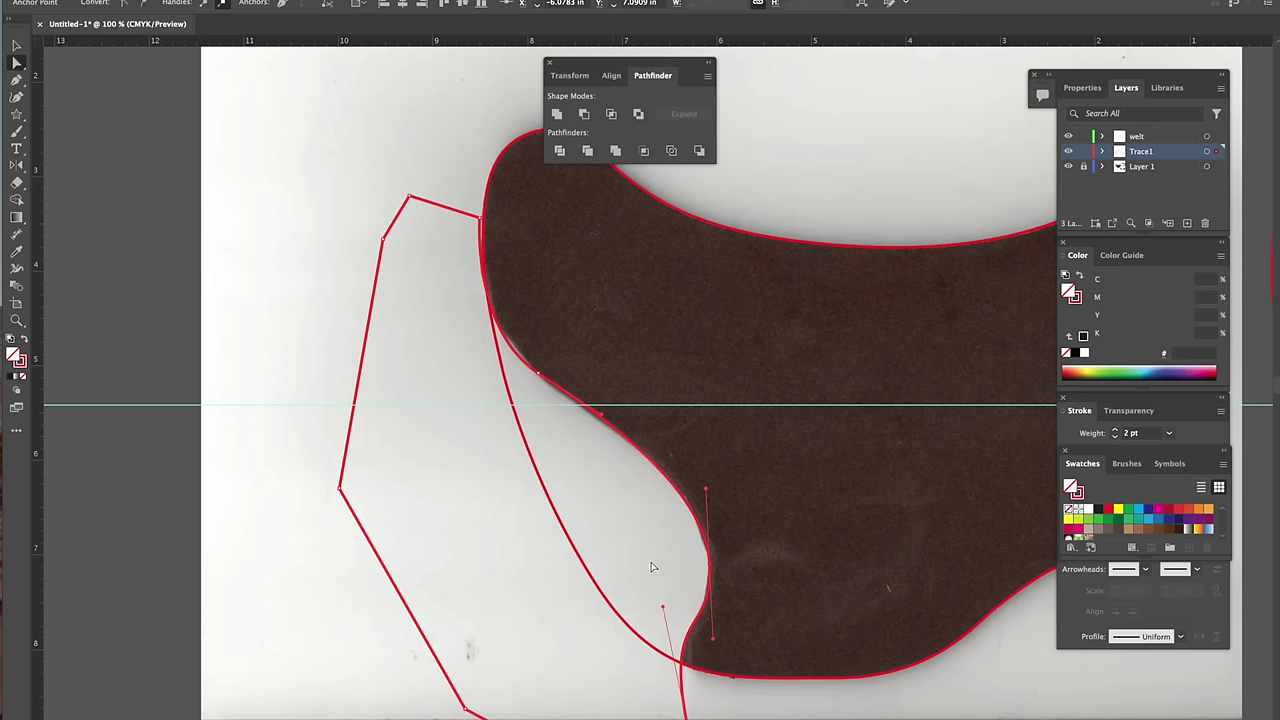
scroll(677, 695, "down", 3)
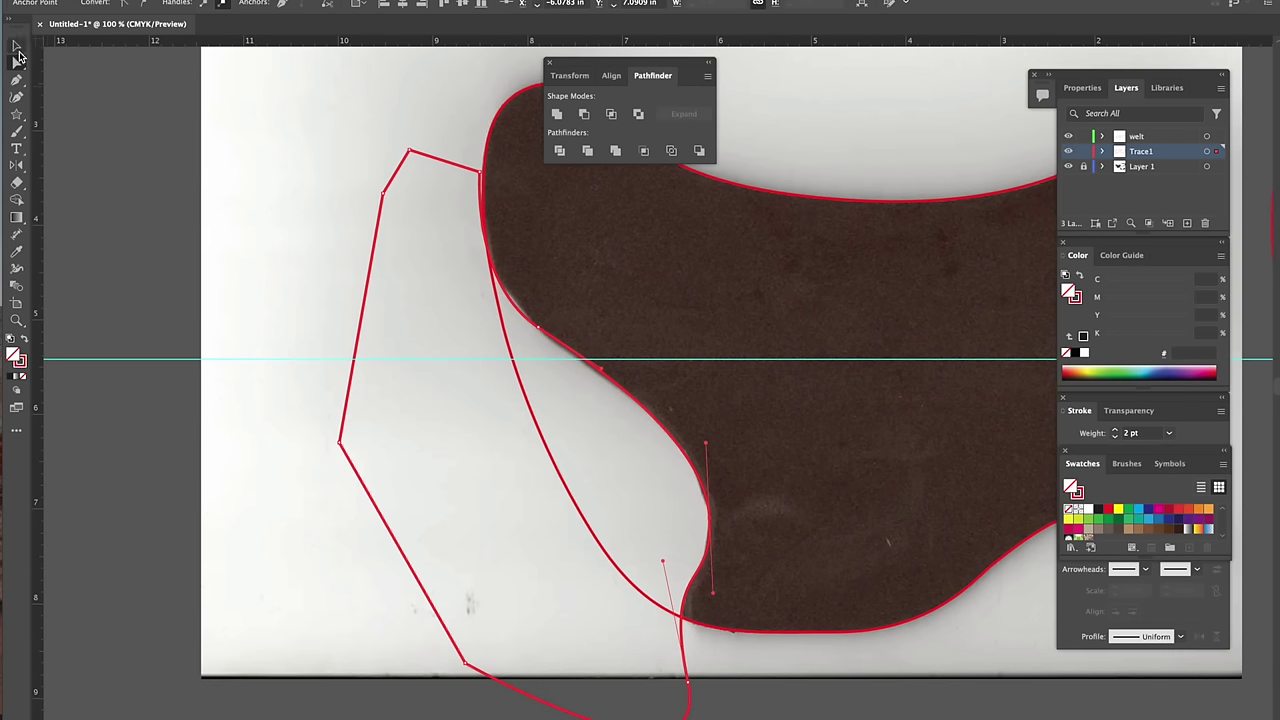
left_click(16, 47)
left_click(415, 355)
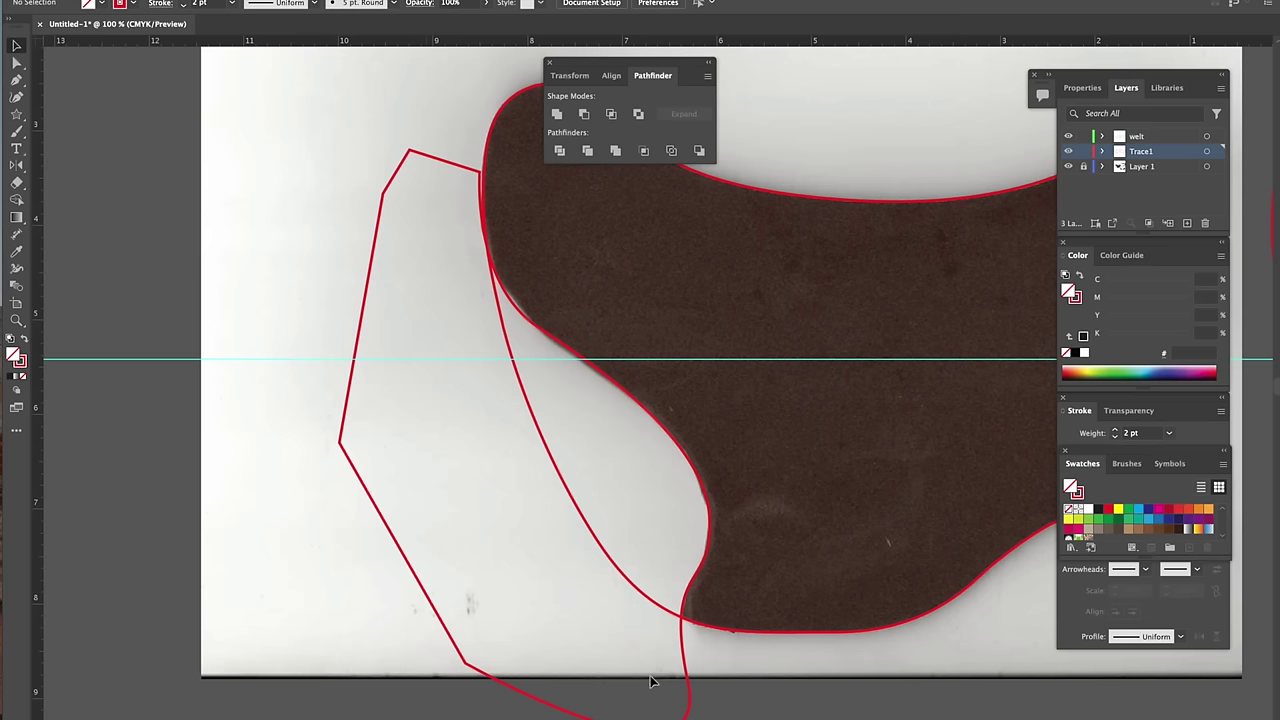
Subtract the left outline from the traced piece with Pathfinder Minus Front
left_click(574, 603)
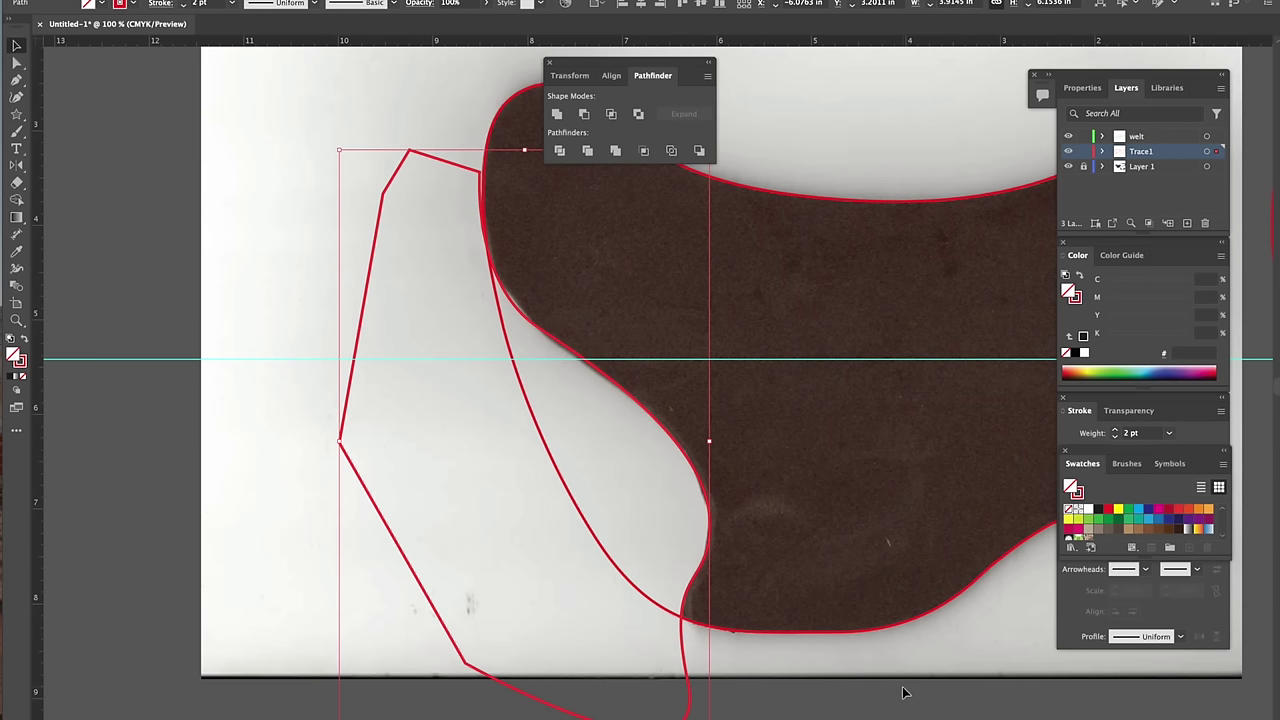
left_click(637, 569, "shift")
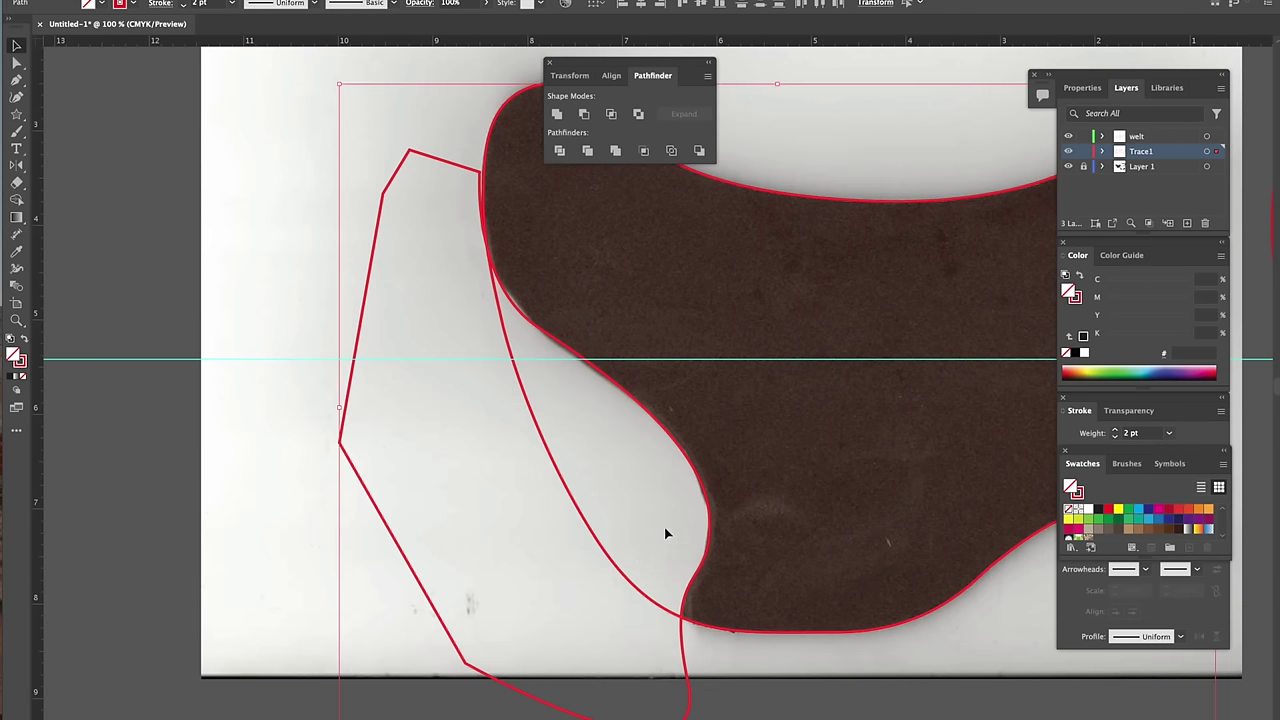
left_click(586, 113)
left_click(277, 355)
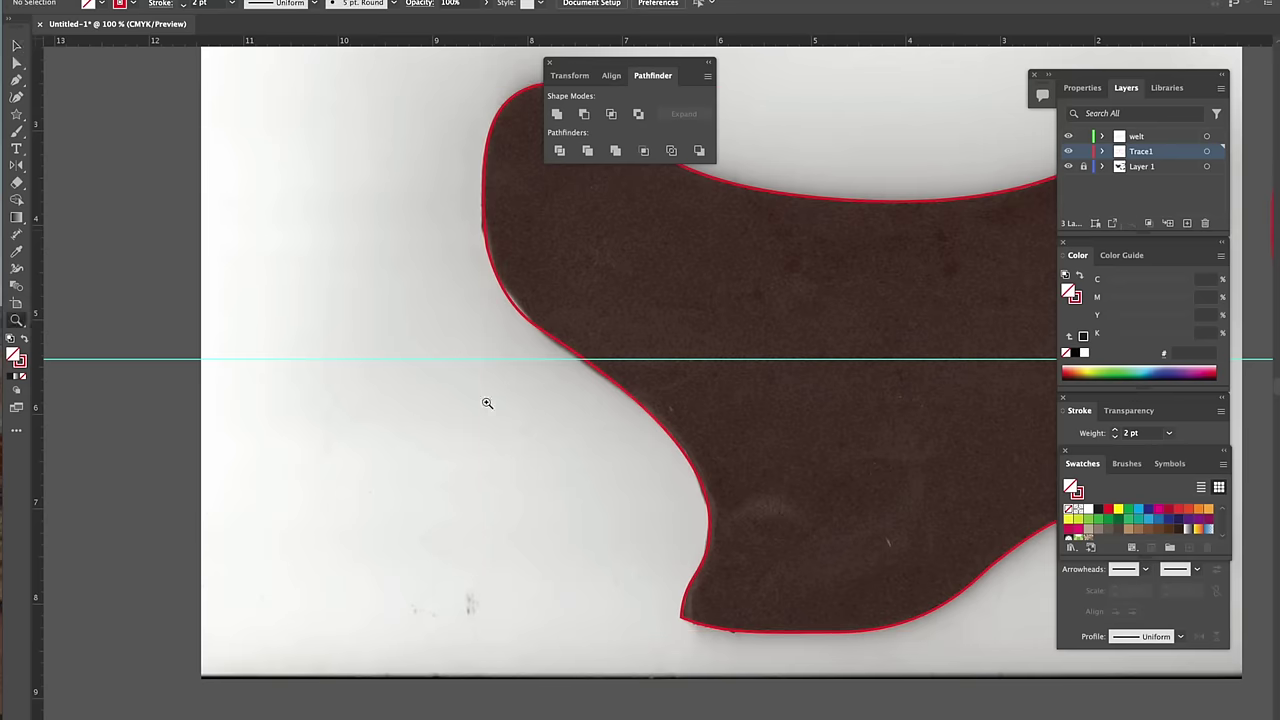
Hide the scanned images layer and zoom out to show all the red and green outlines
left_click(765, 451, "alt")
left_click_drag(740, 415, 523, 508)
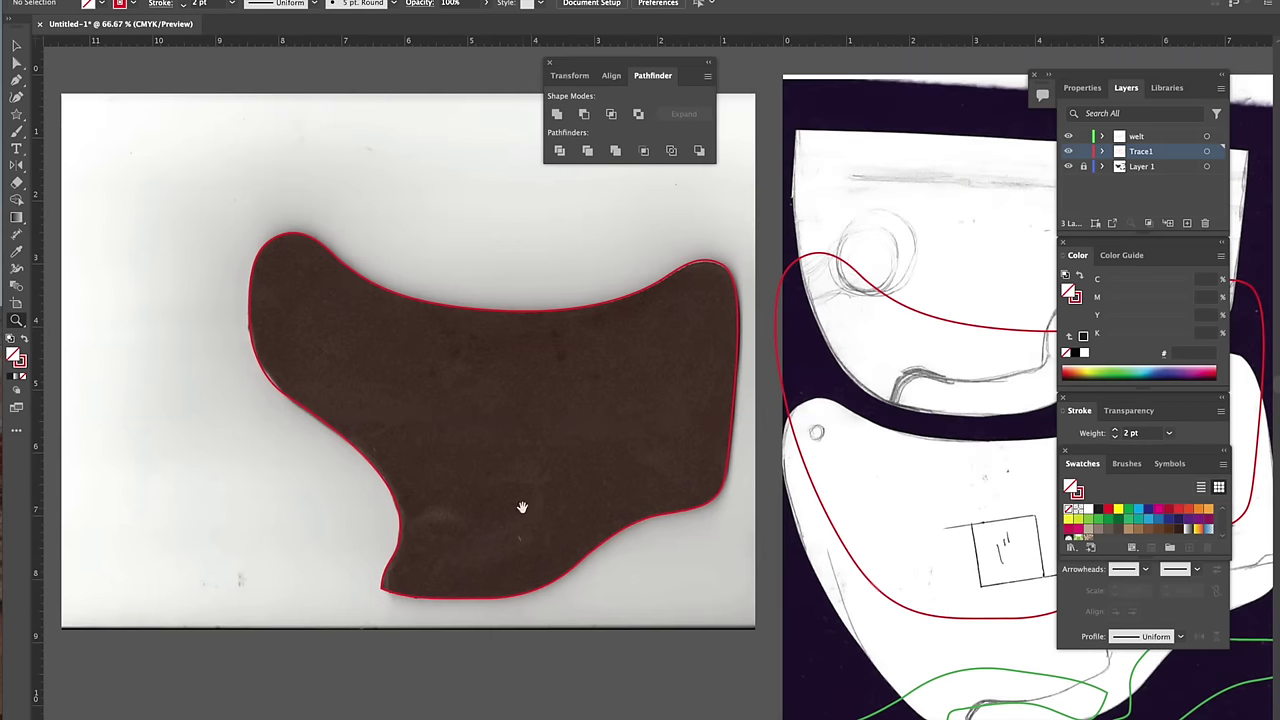
left_click(1068, 167)
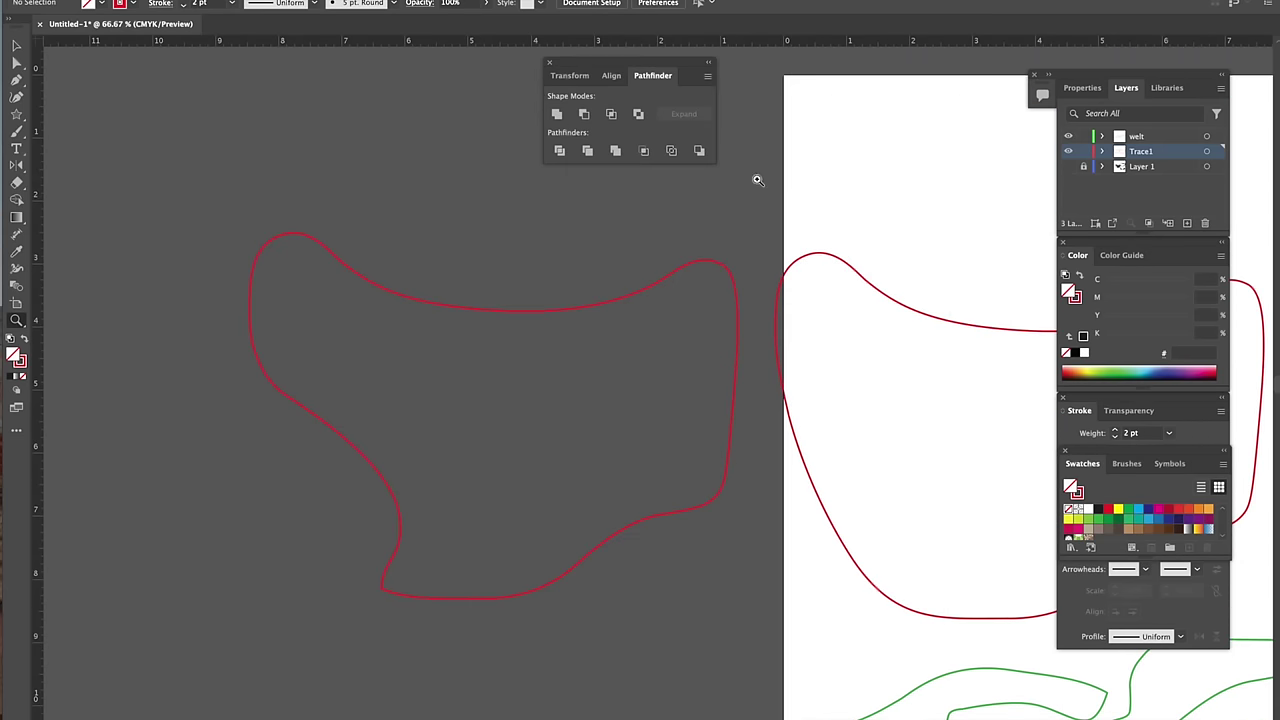
left_click(660, 397, "alt")
left_click_drag(689, 391, 446, 406)
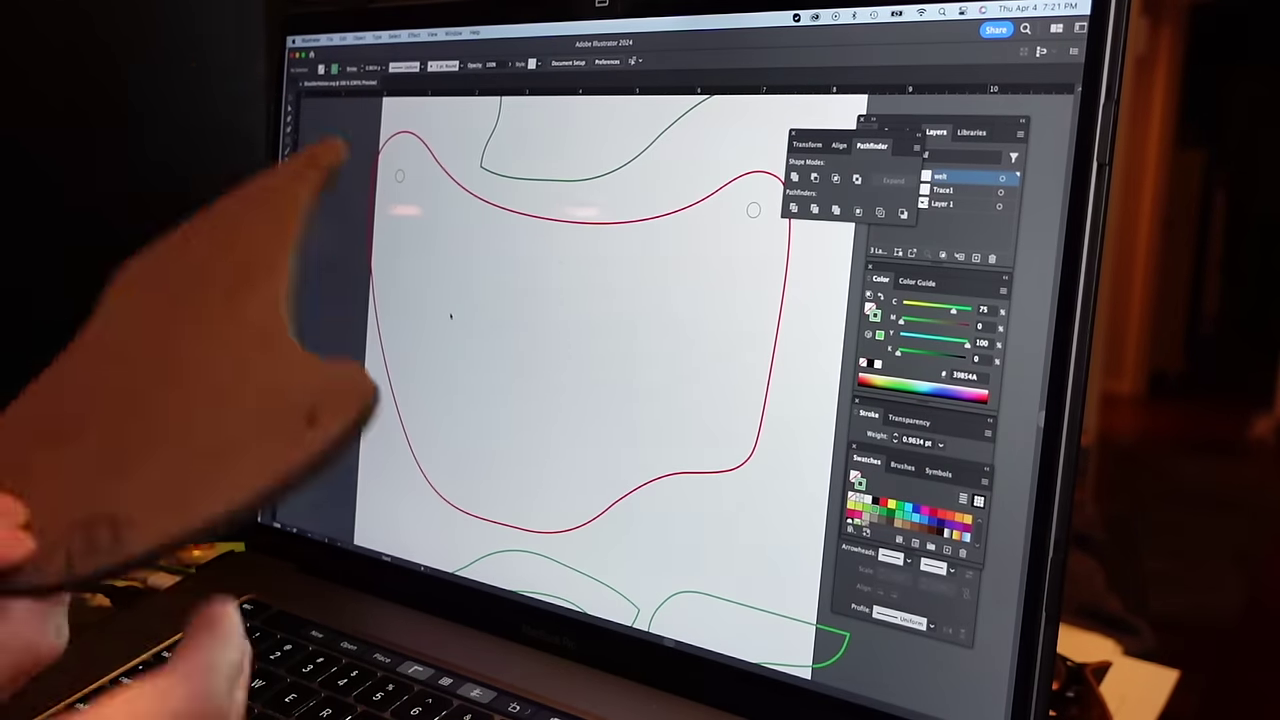
Draw a stitch-hole circle beside the outline with the Ellipse tool
key("l")
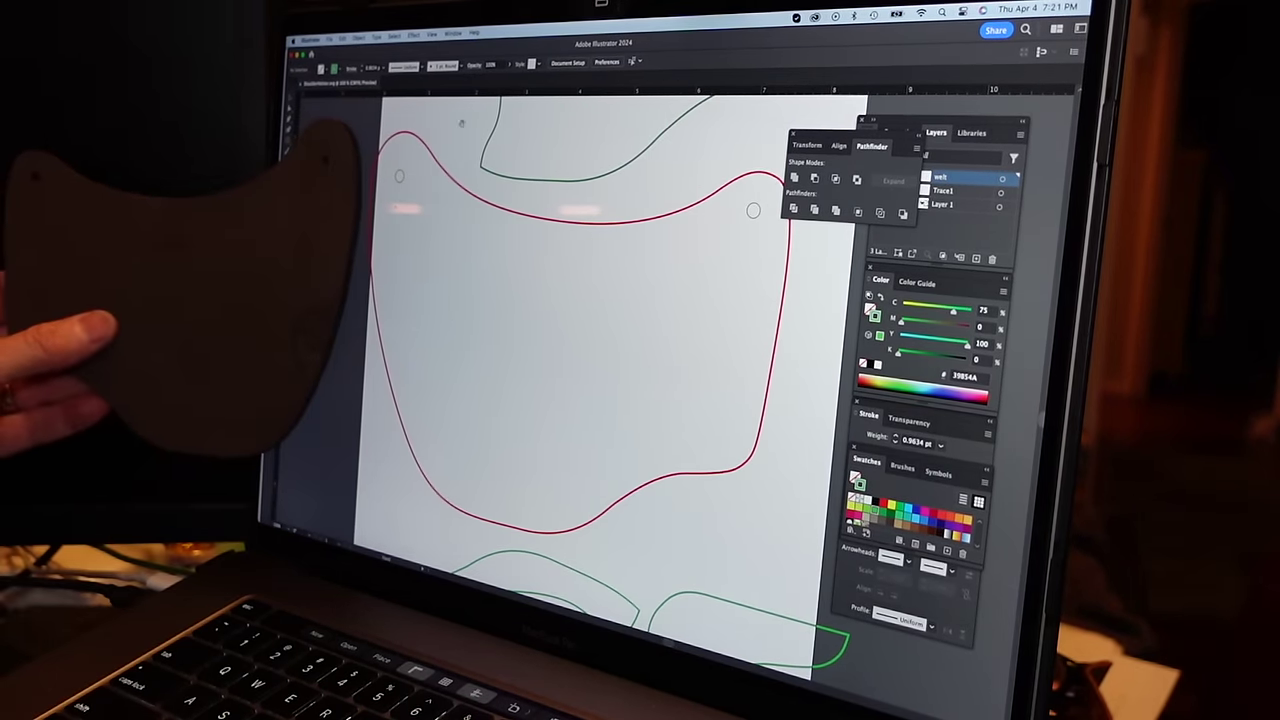
left_click_drag(347, 302, 404, 385)
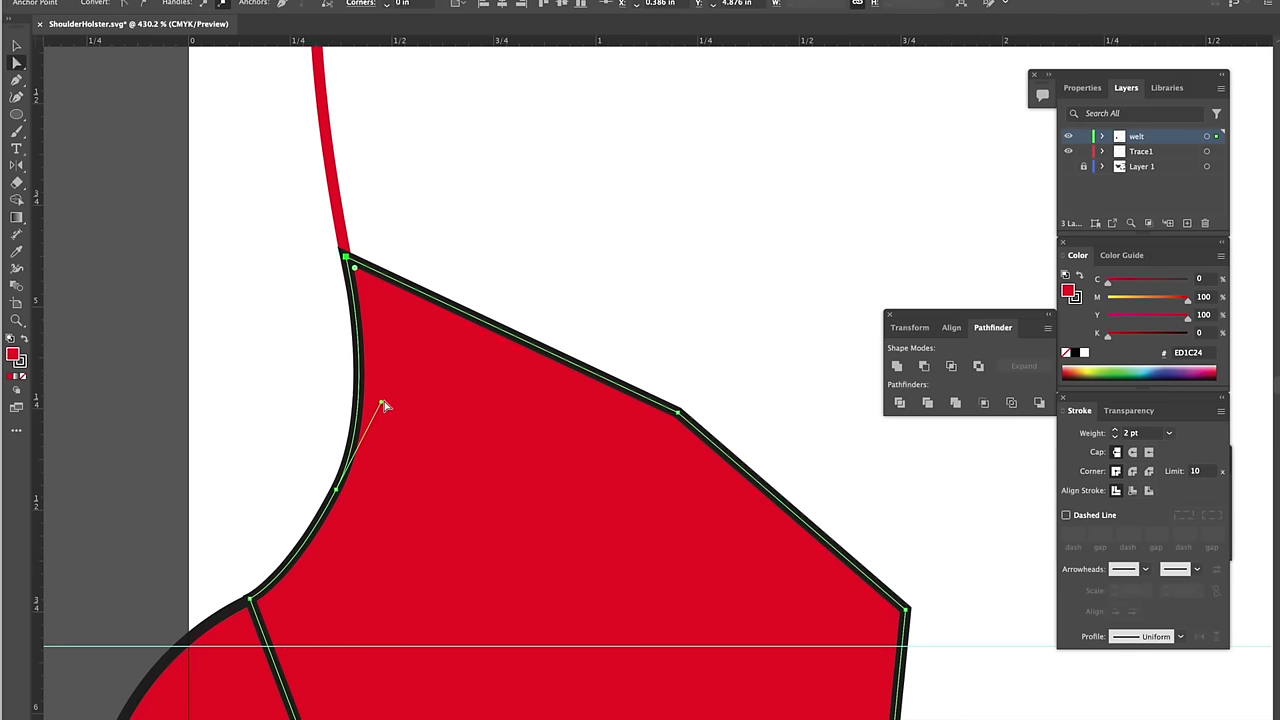
Reshape the red piece's curve and unite its two red sections into one shape
left_click_drag(385, 405, 375, 407)
left_click(251, 434)
scroll(258, 535, "down", 6)
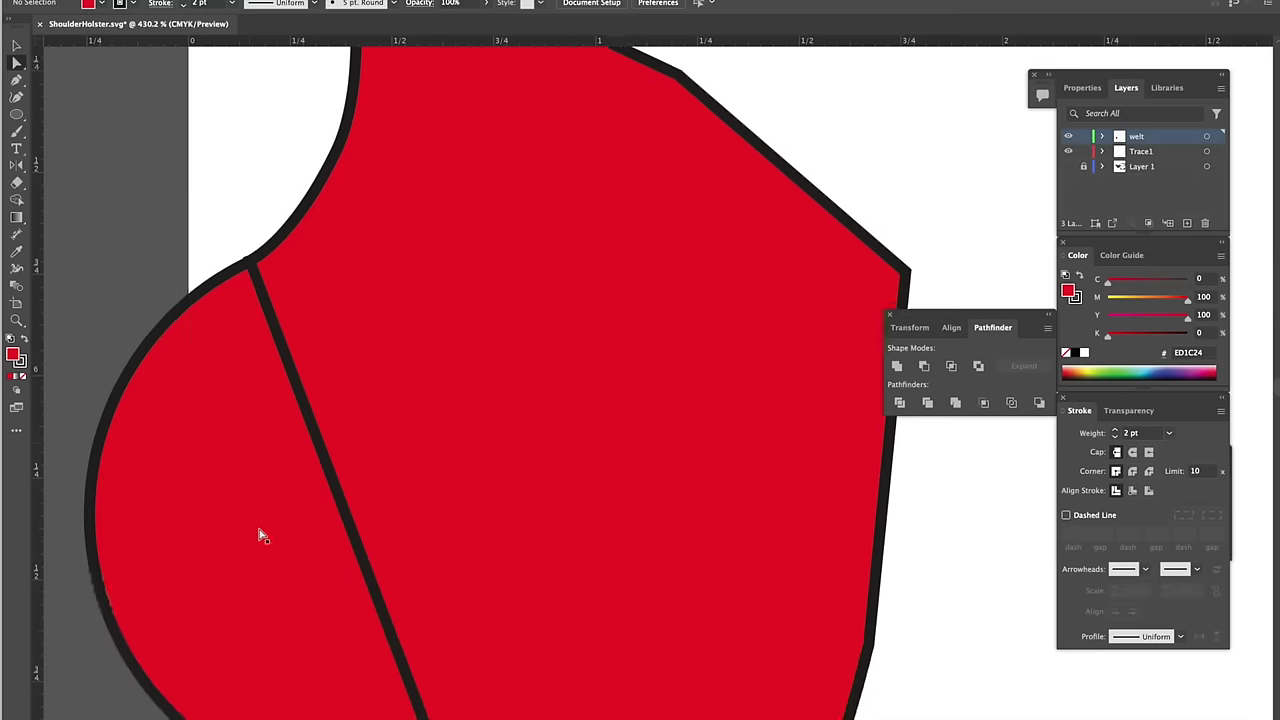
scroll(258, 535, "down", 4)
left_click(453, 527)
left_click(896, 367)
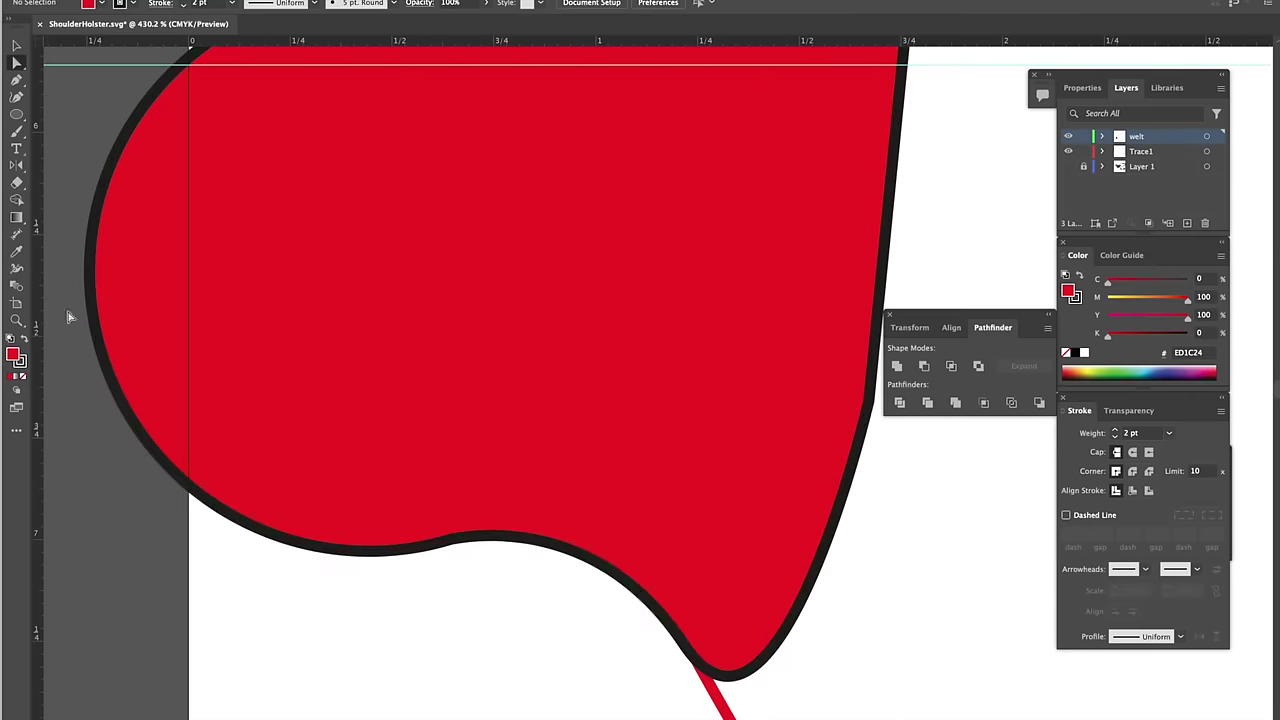
Zoom out and smooth the piece's lower curve by dragging its segment
left_click(16, 320)
left_click(691, 350, "alt")
left_click(409, 403, "alt")
left_click(16, 62)
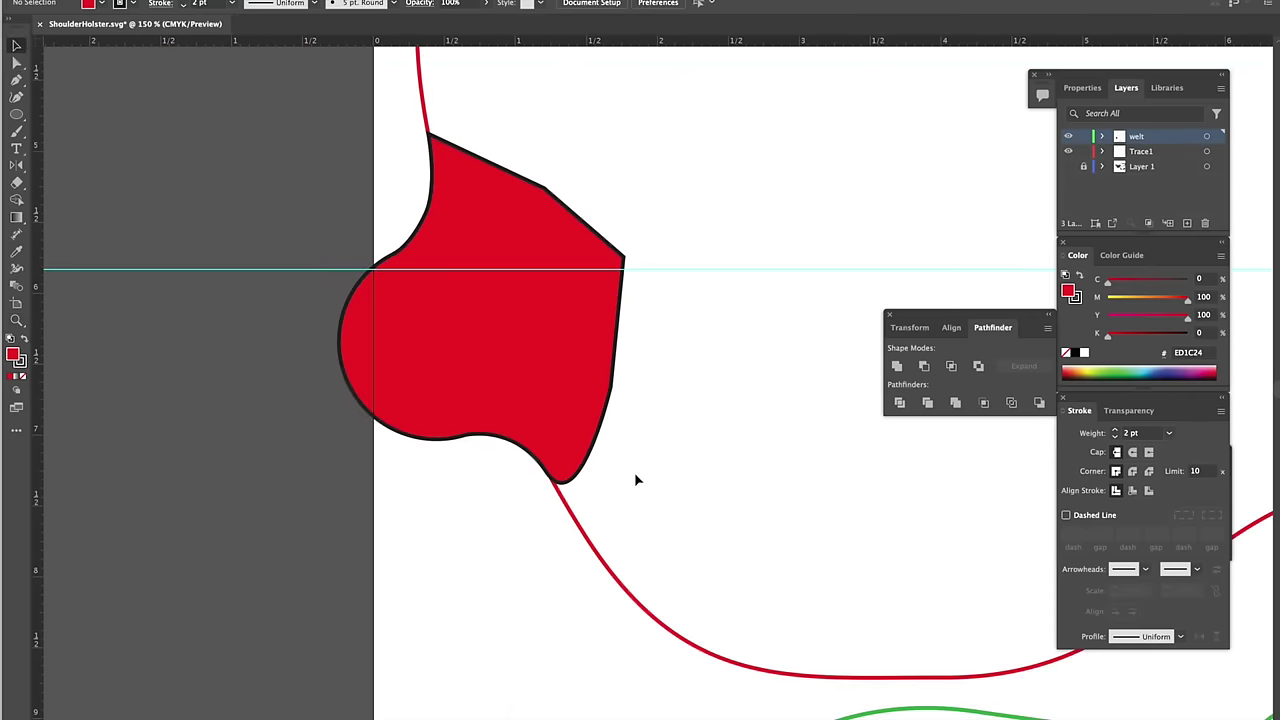
left_click(589, 540)
left_click_drag(589, 540, 614, 543)
scroll(614, 543, "up", 5)
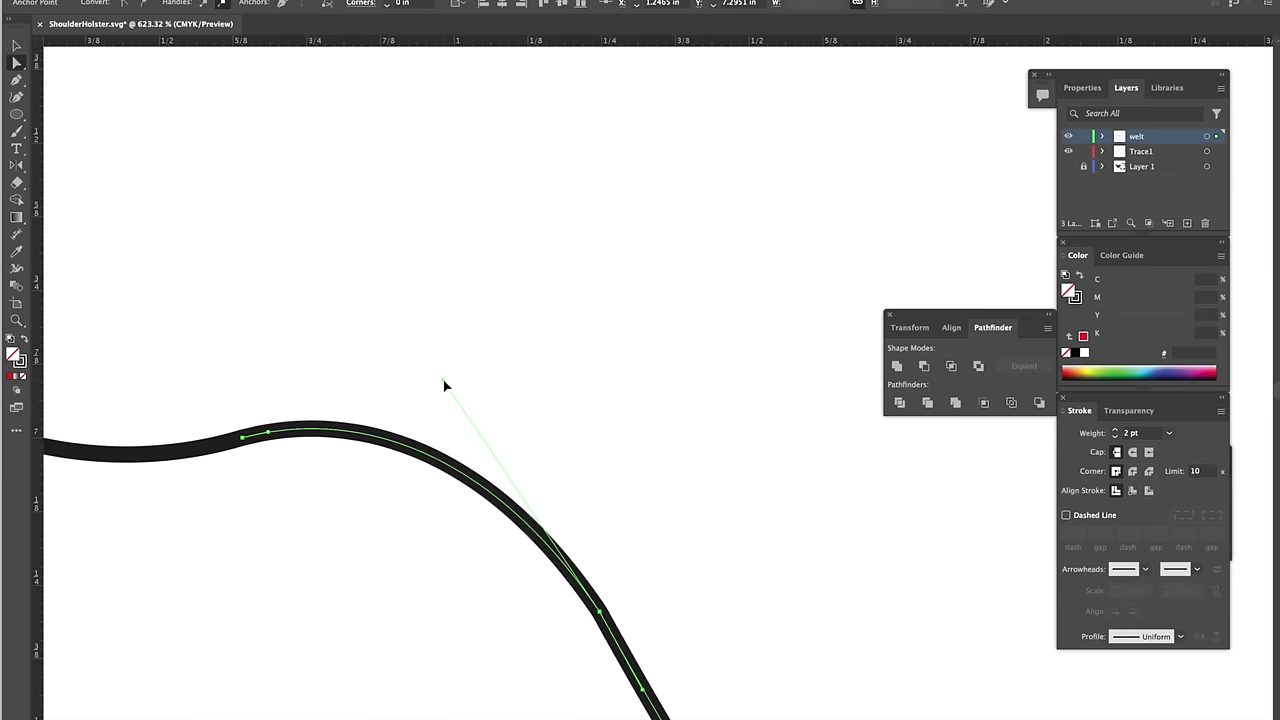
left_click(383, 543)
Unite the red outline with the welt artwork, remove its fill, and align the green outline
scroll(677, 523, "down", 5)
left_click(480, 482)
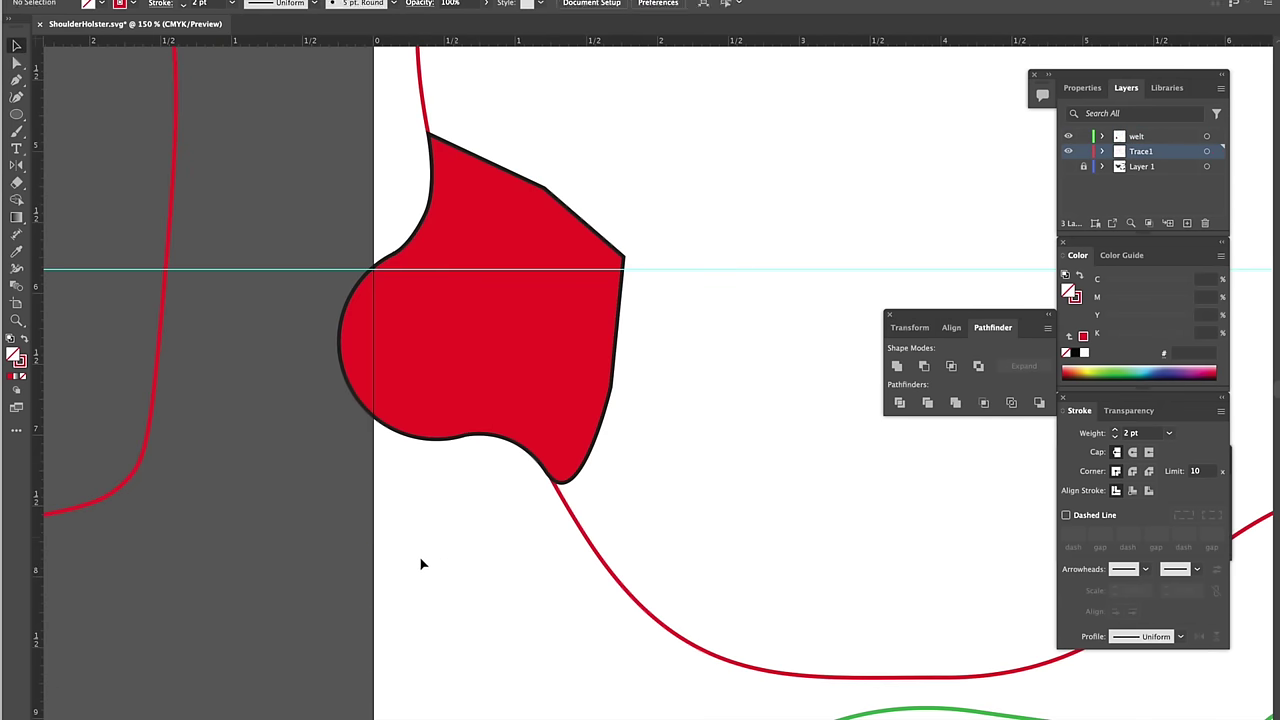
left_click(1206, 136)
left_click(896, 367)
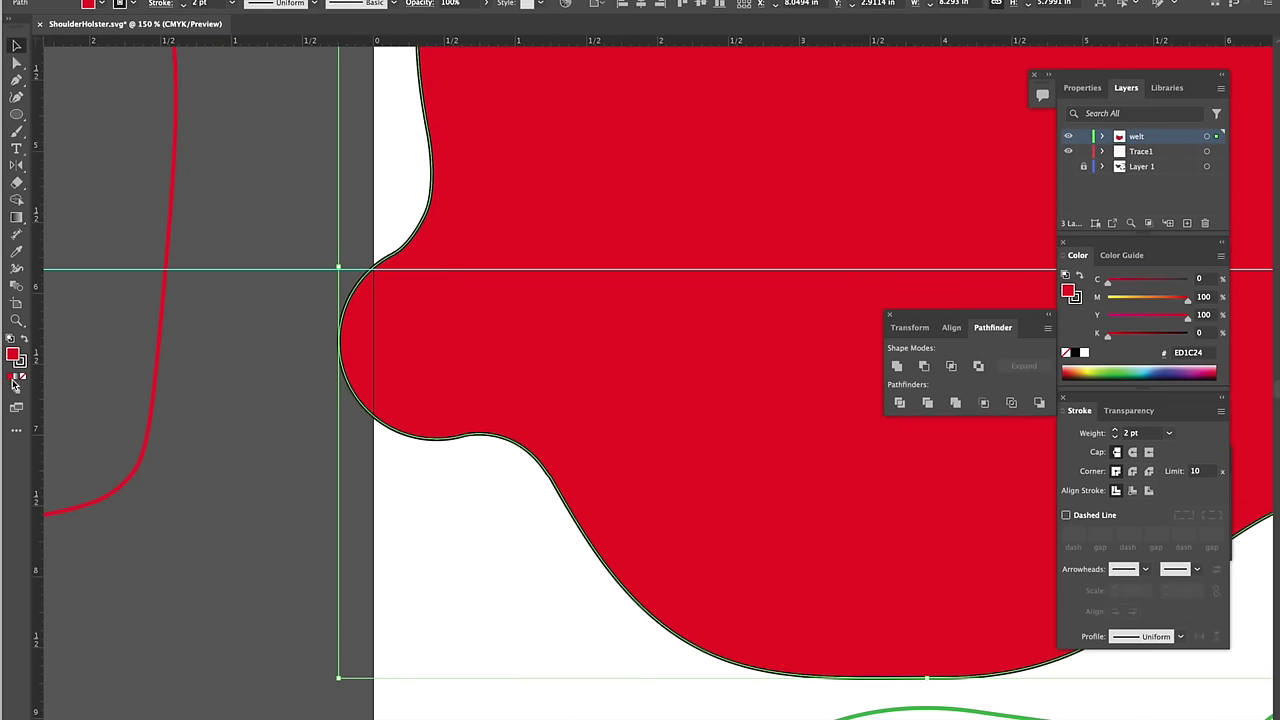
key("/")
left_click(258, 510)
key("ctrl+0")
left_click_drag(401, 398, 417, 406)
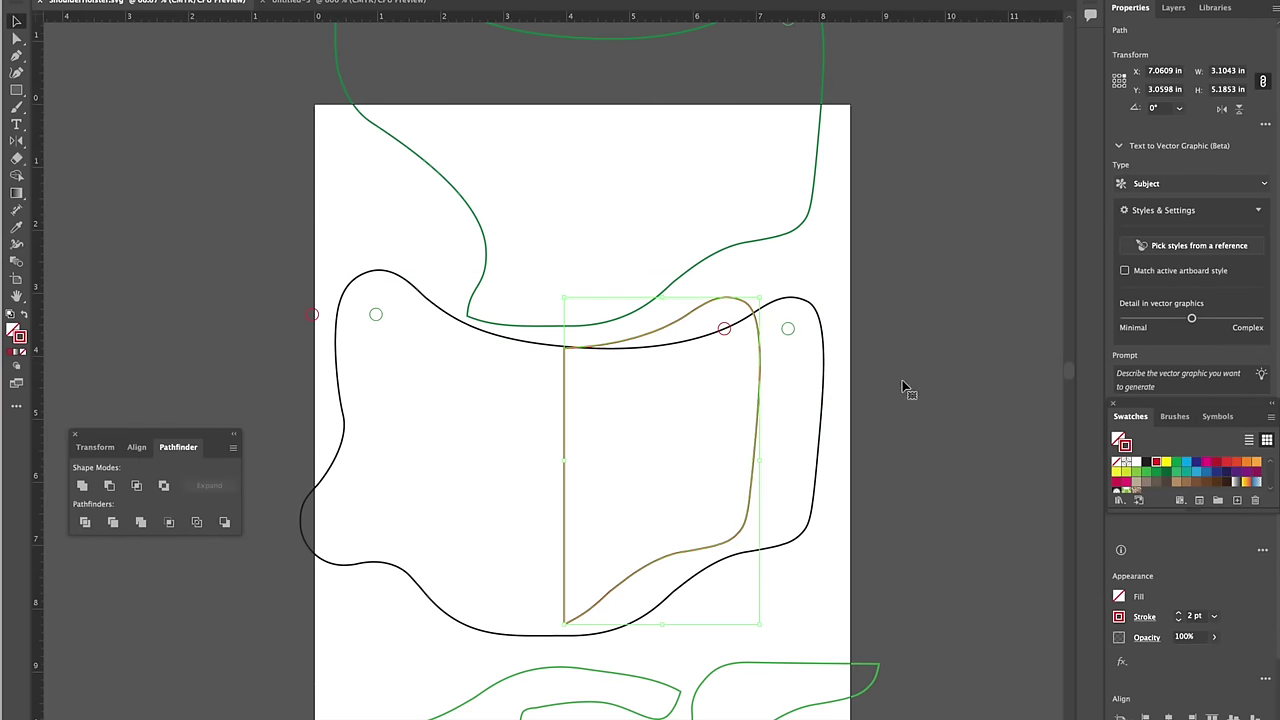
key("ctrl+z")
key("ctrl+z")
Cut the rectangle out of the black piece with Minus Front
left_click(655, 613, "shift")
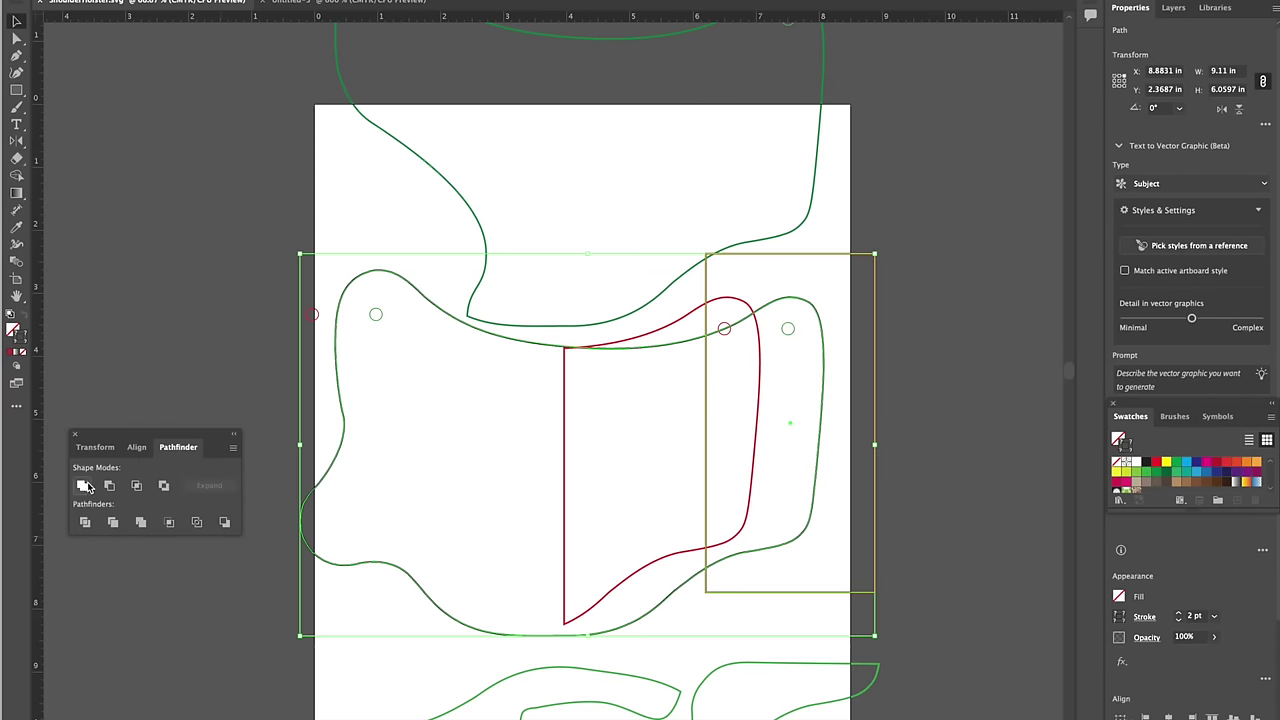
left_click(109, 485)
left_click(994, 471)
Slant the cut right edge and raise the bottom-right anchor with Direct Selection
key("a")
left_click(700, 322)
left_click_drag(700, 322, 673, 327)
left_click(708, 572)
left_click_drag(708, 572, 738, 538)
Unite the black and red shapes into one outline, then select the lower pattern piece
key("v")
key("super+a")
left_click(82, 485)
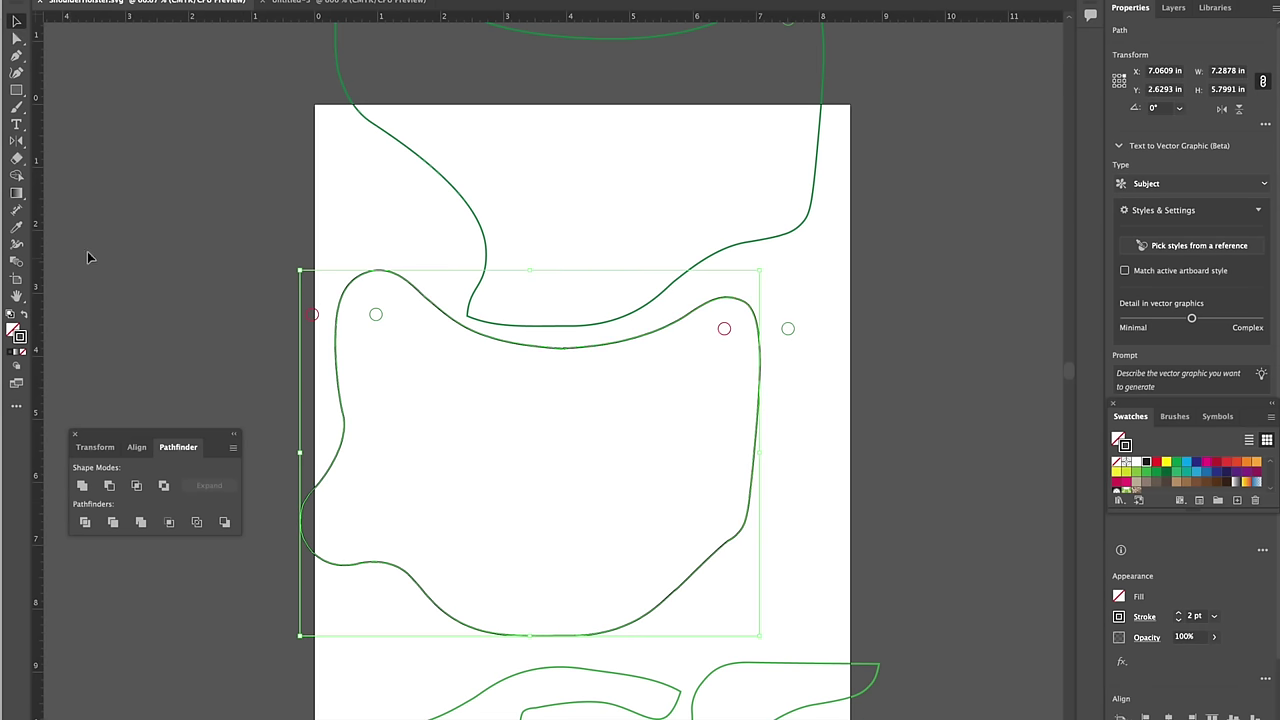
left_click(500, 287)
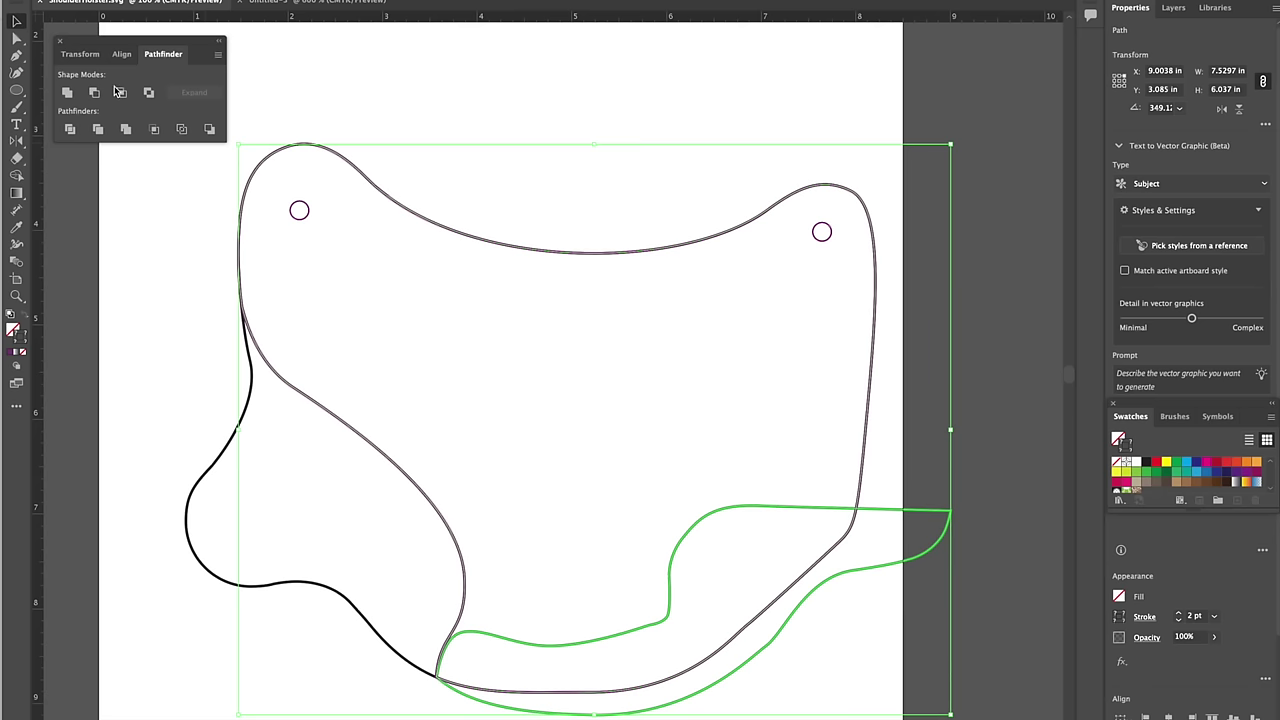
left_click(814, 540)
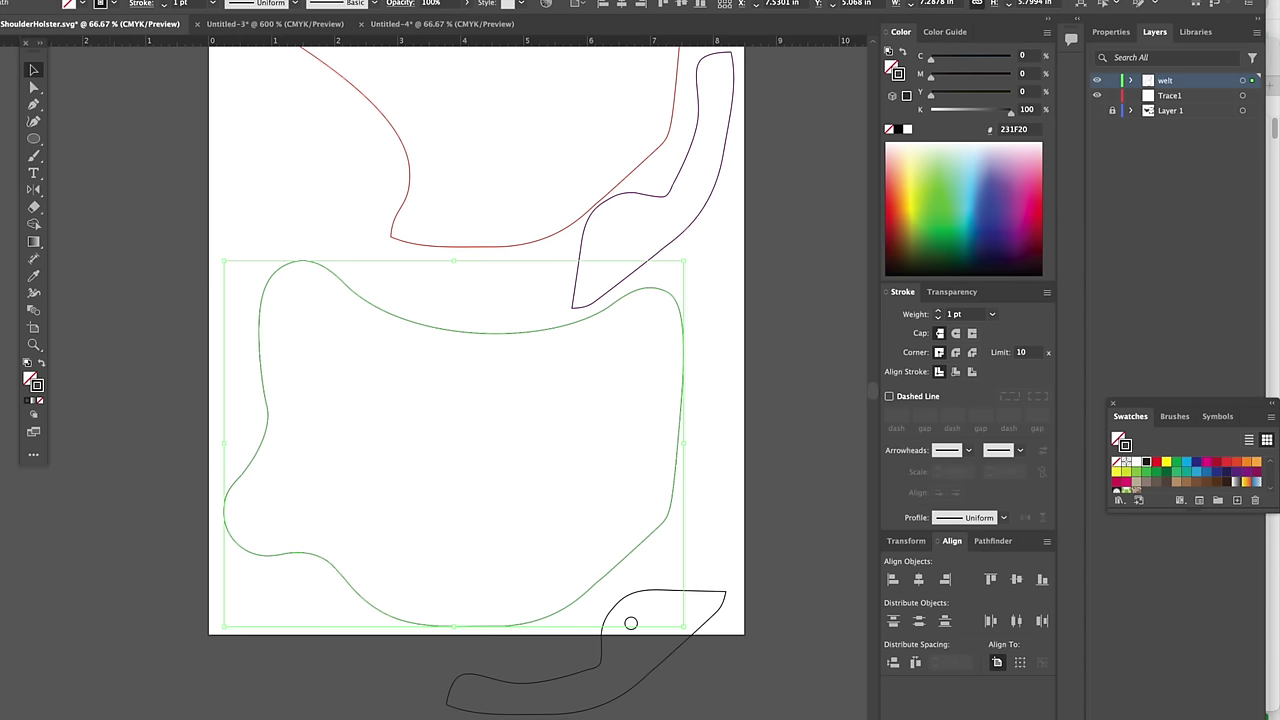
Add a -0.14 in Offset Path inside the holster outline and zoom in on both lines
left_click(175, 0)
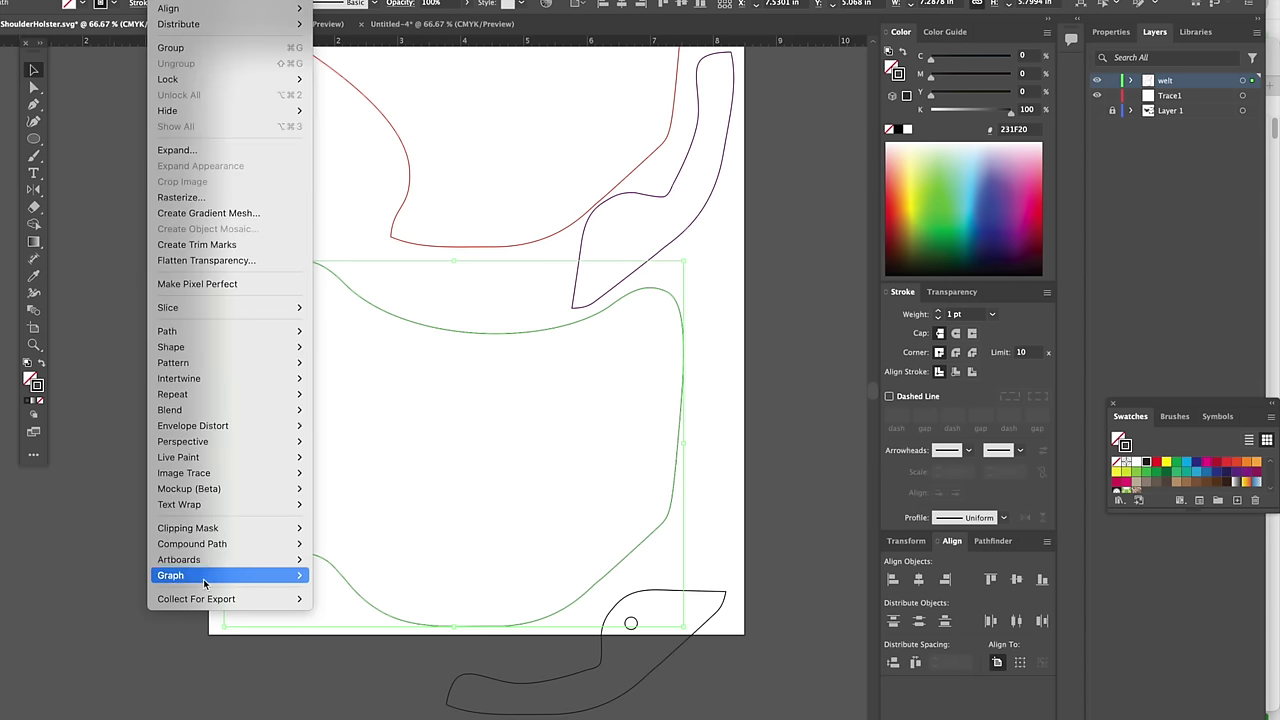
mouse_move(212, 547)
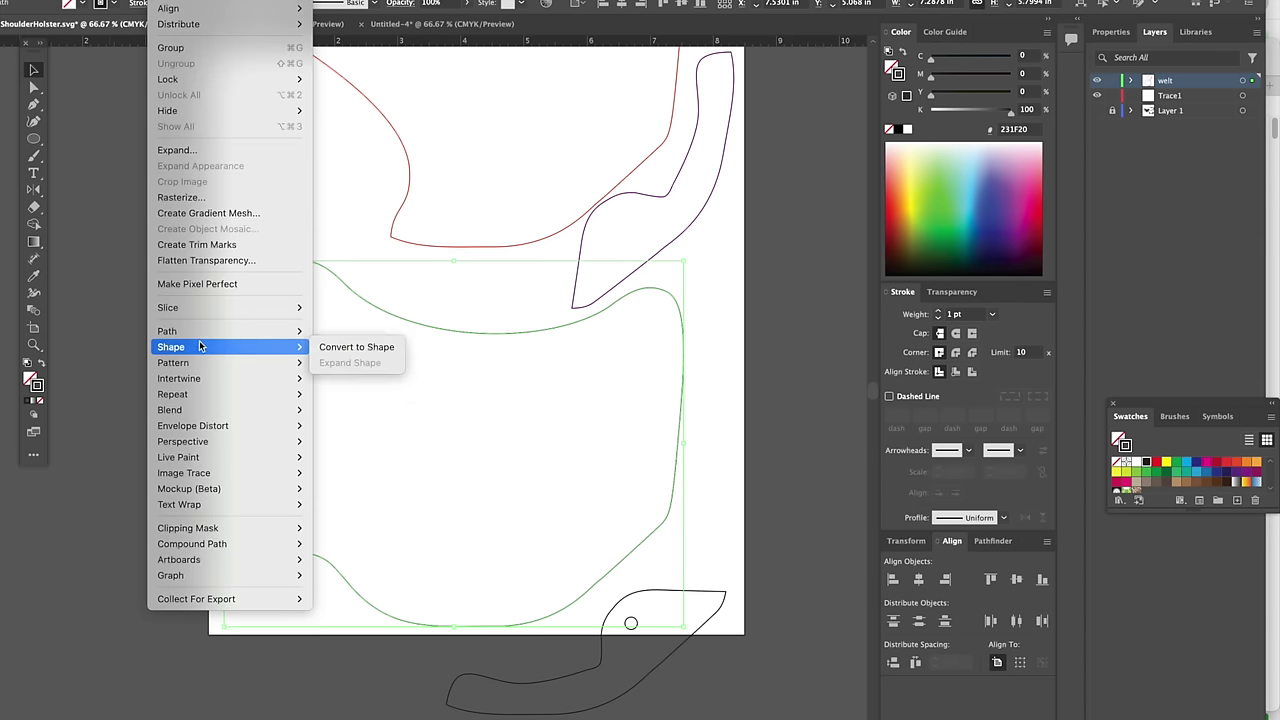
mouse_move(202, 338)
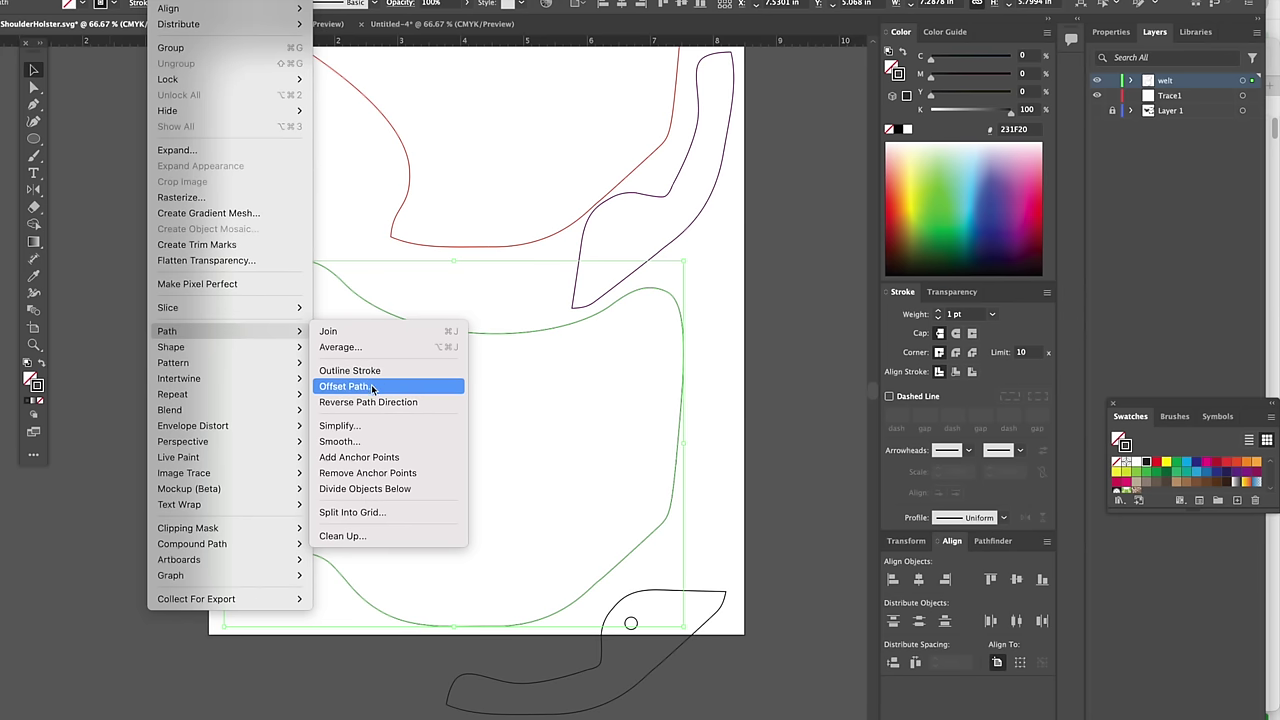
left_click(372, 388)
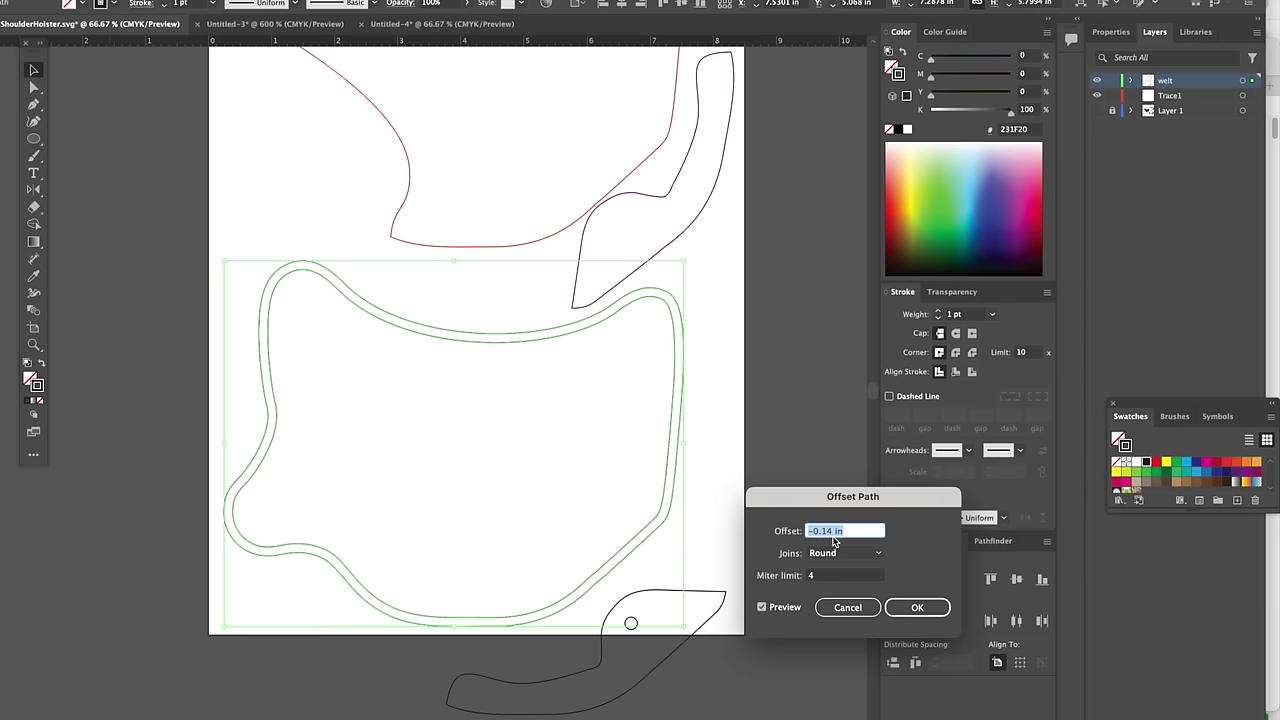
left_click(936, 610)
left_click(33, 344)
left_click(577, 478)
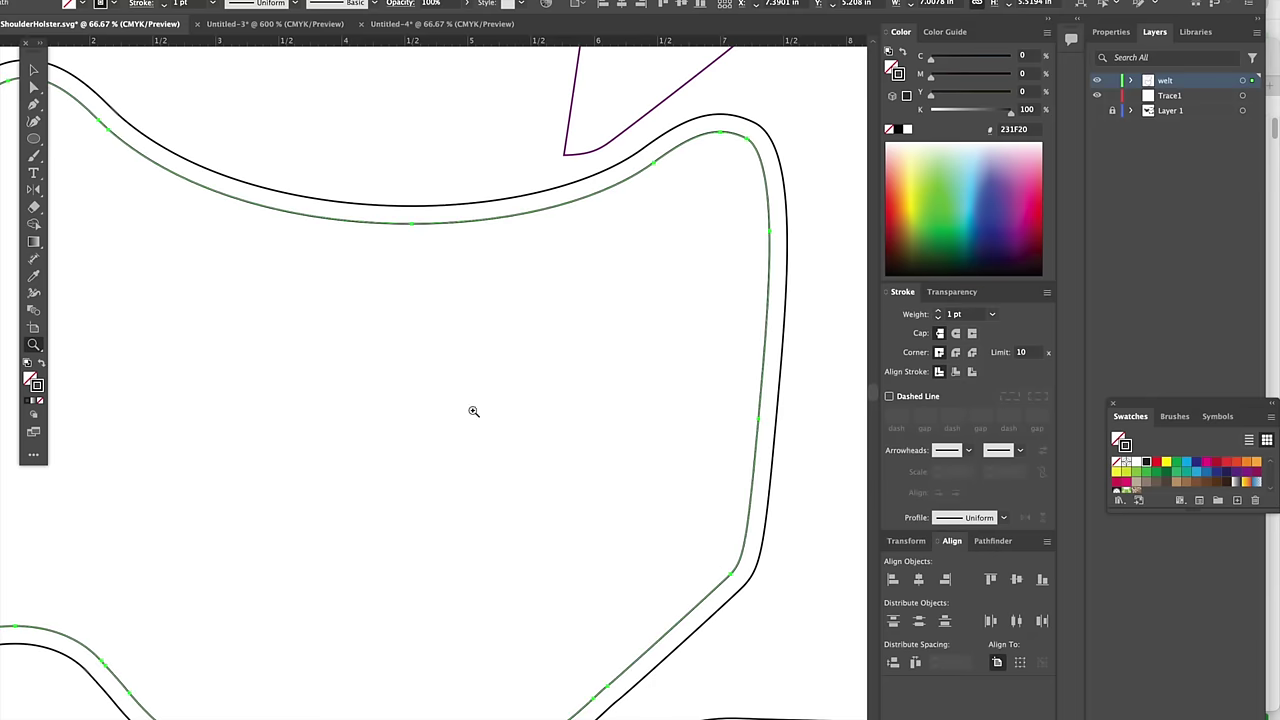
Style the inner offset line as a 3 pt round-cap dashed stitch line with 11 pt gaps
left_click(34, 72)
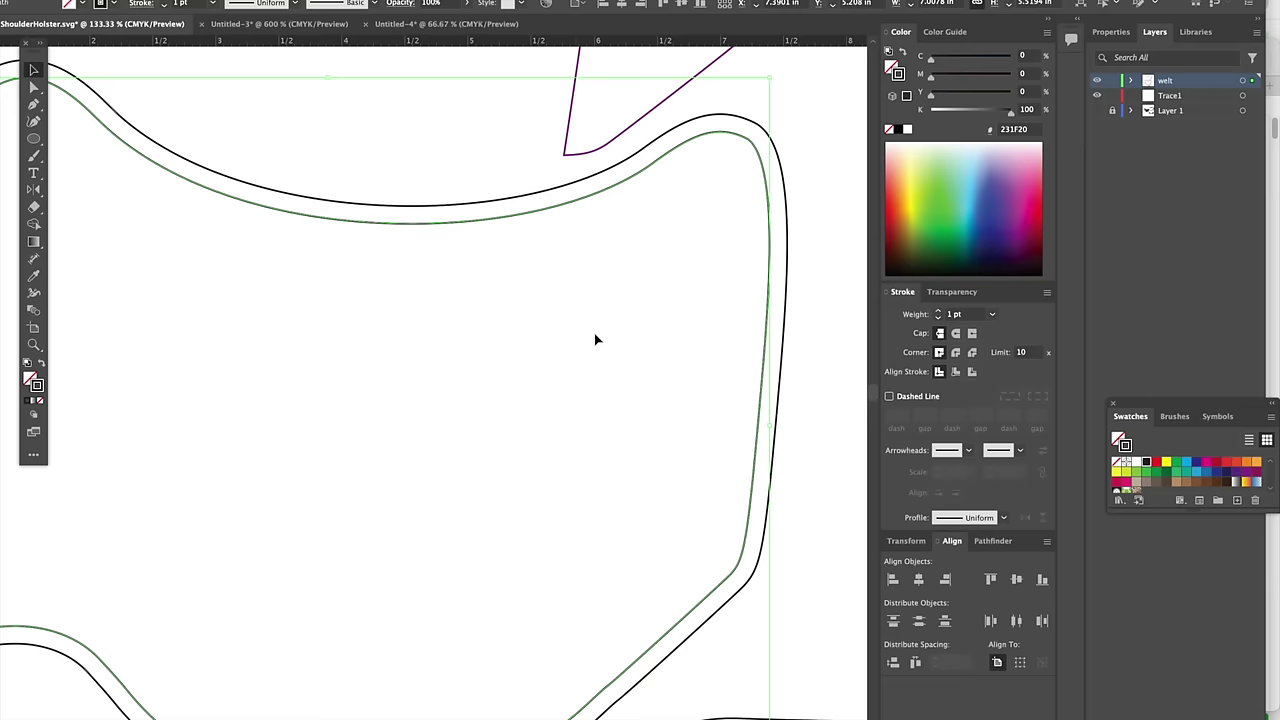
left_click(992, 316)
left_click(1012, 408)
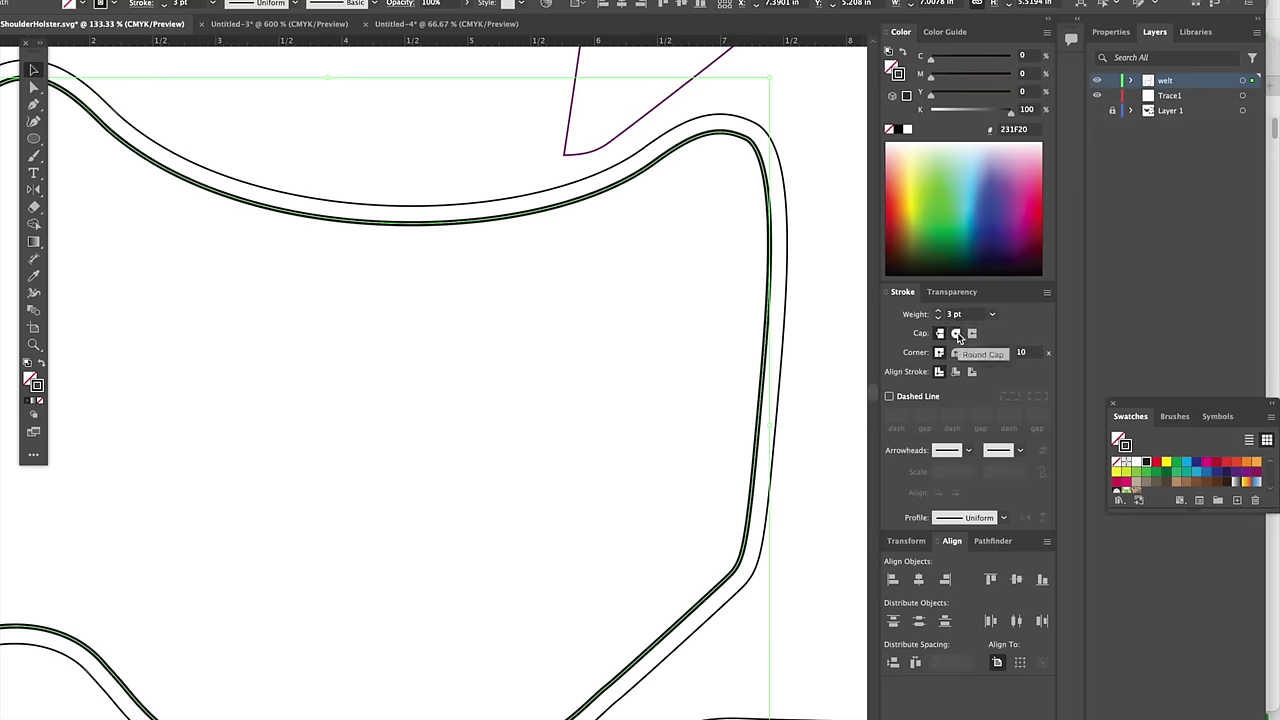
left_click(957, 335)
left_click(890, 397)
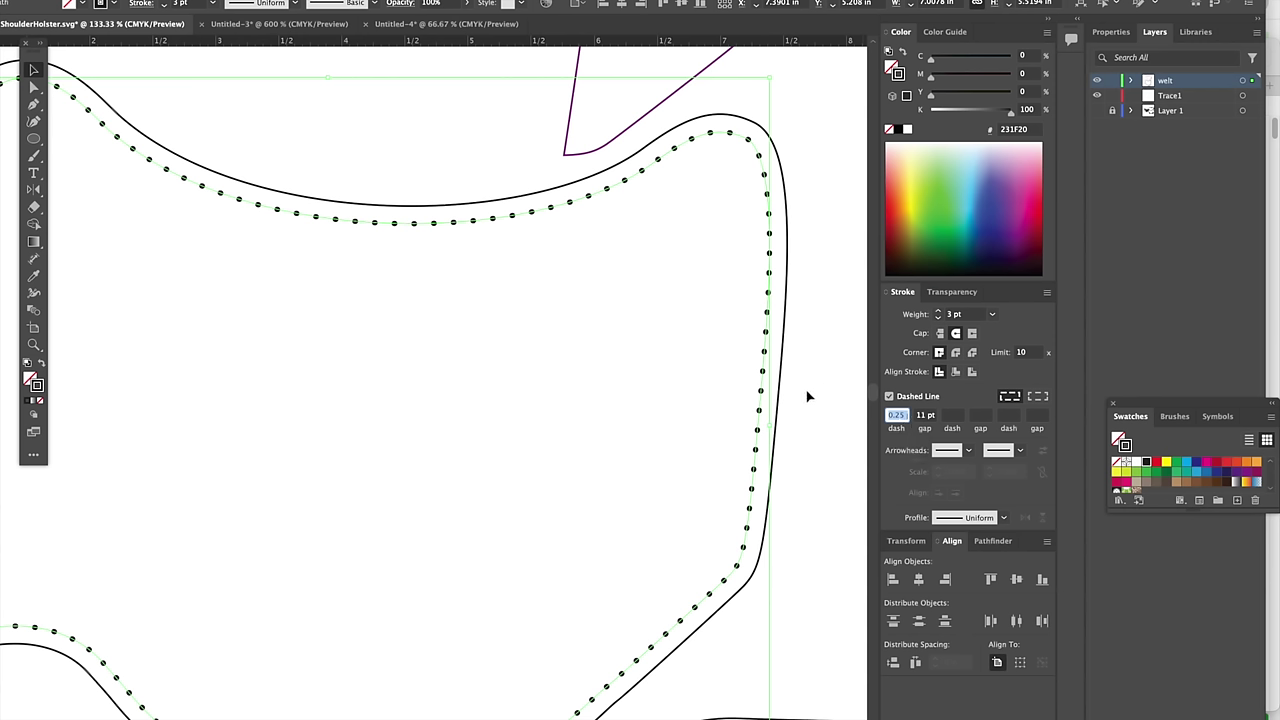
key("super+minus")
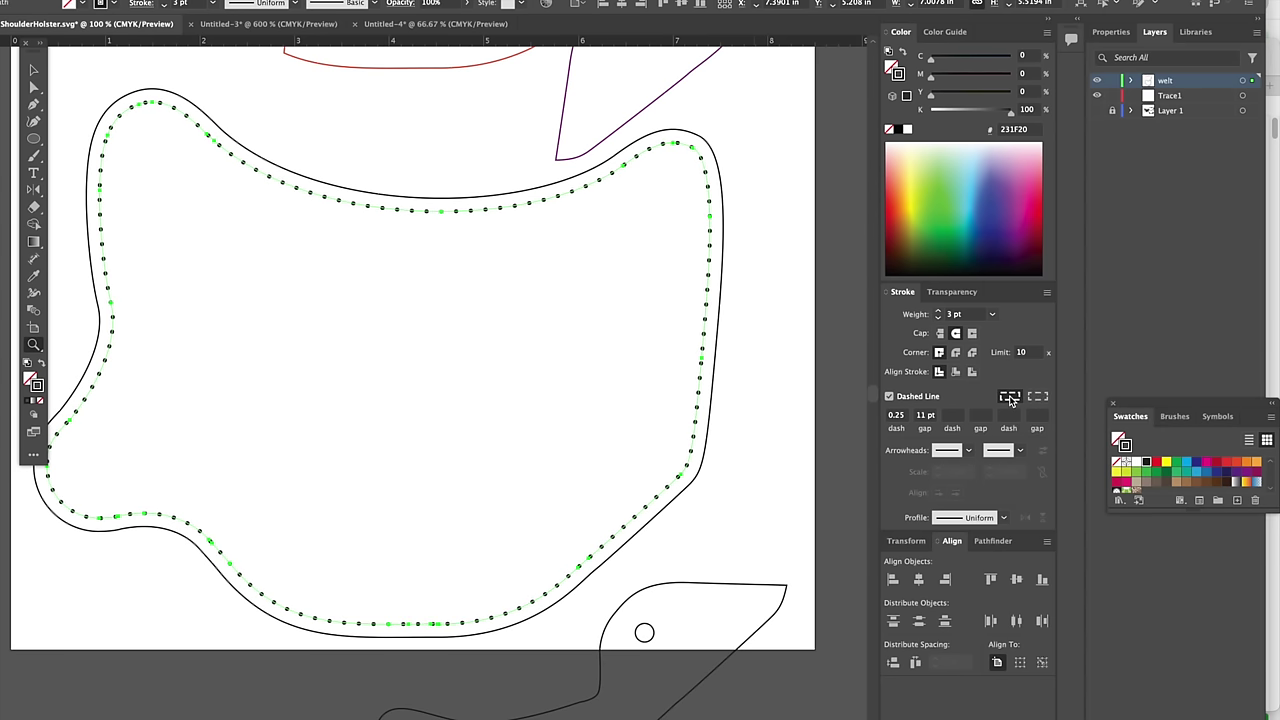
left_click(1035, 400)
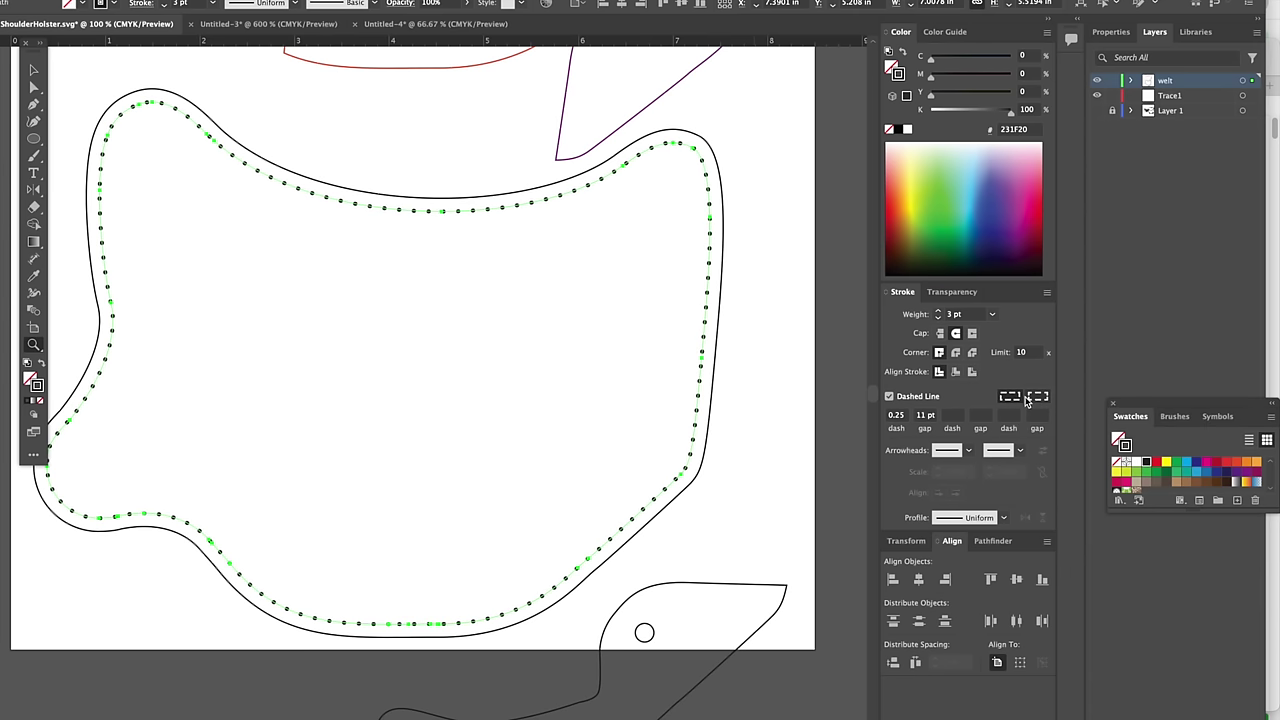
left_click(1016, 397)
left_click(1018, 400)
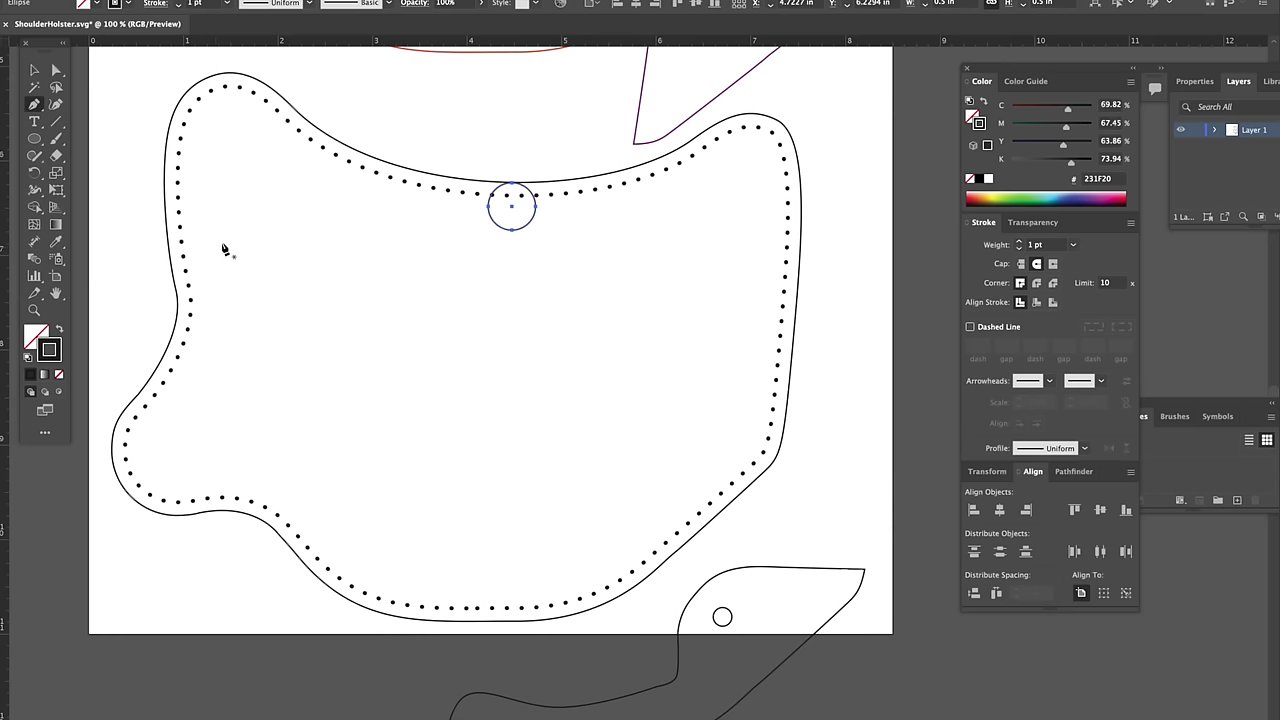
left_click(210, 239)
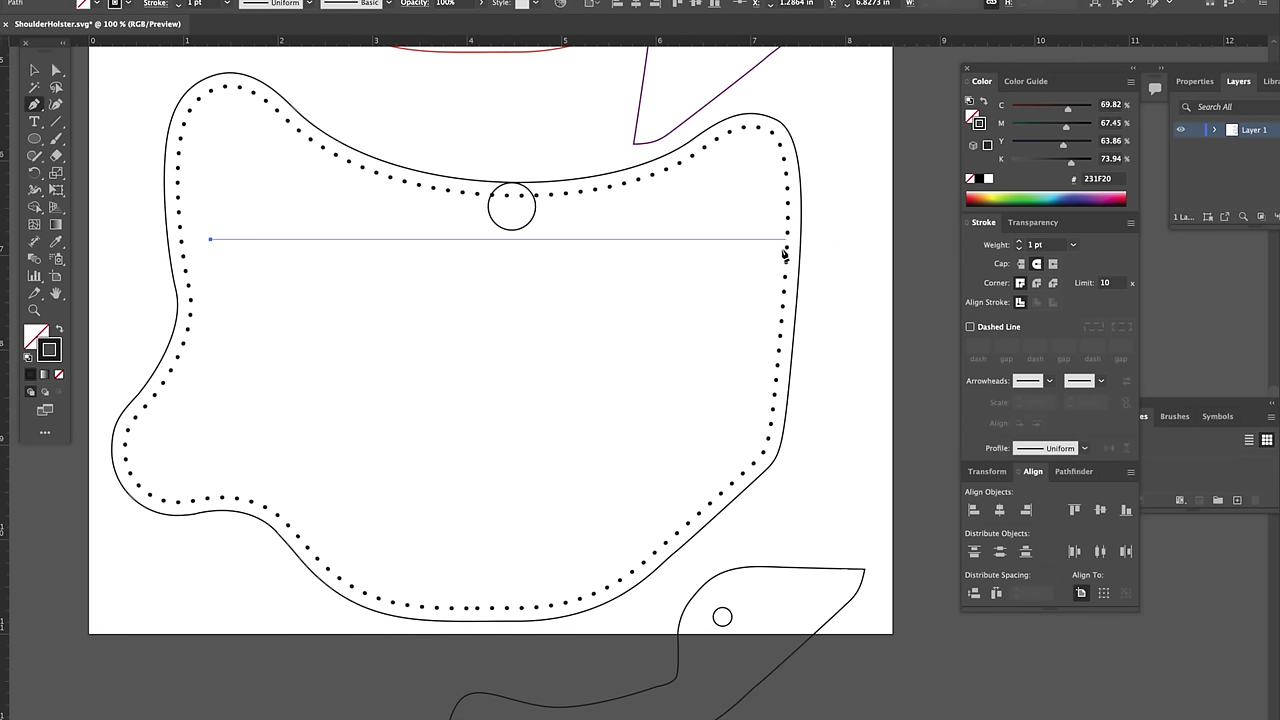
Finish a horizontal line across the piece and copy the dotted stitch style onto it with the Eyedropper
left_click(764, 240)
left_click(34, 69)
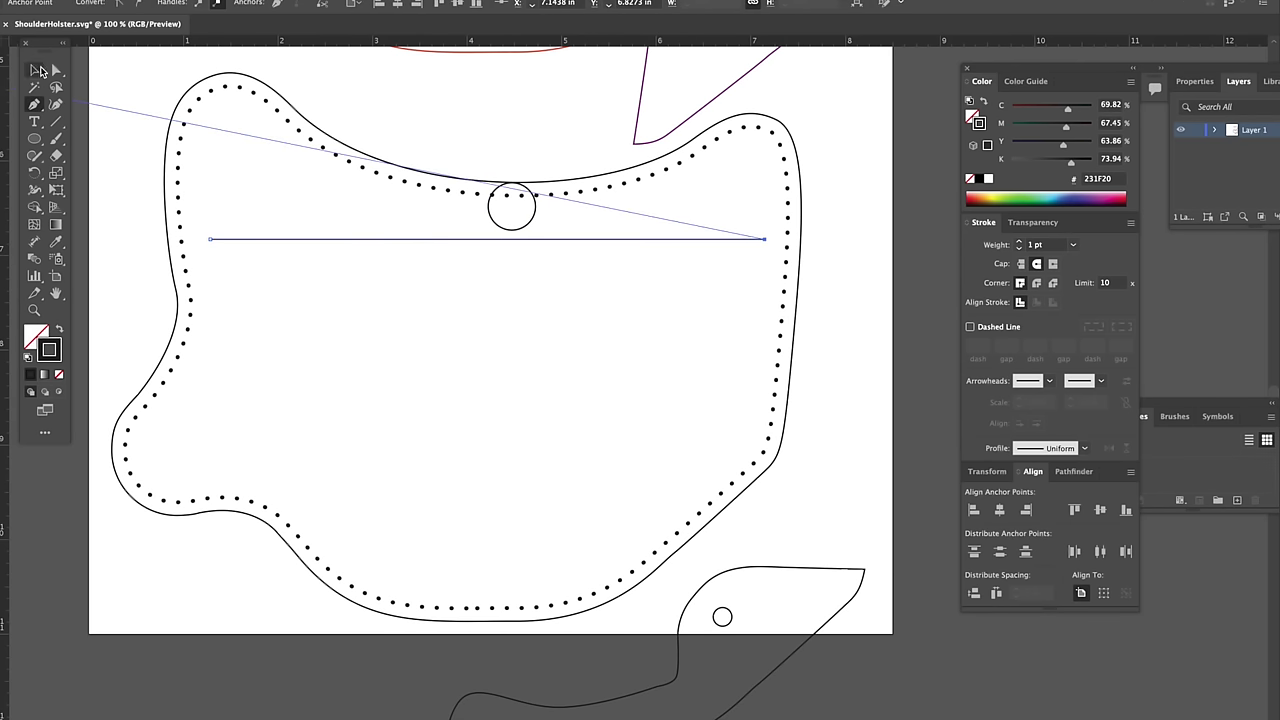
left_click(57, 245)
left_click(179, 177)
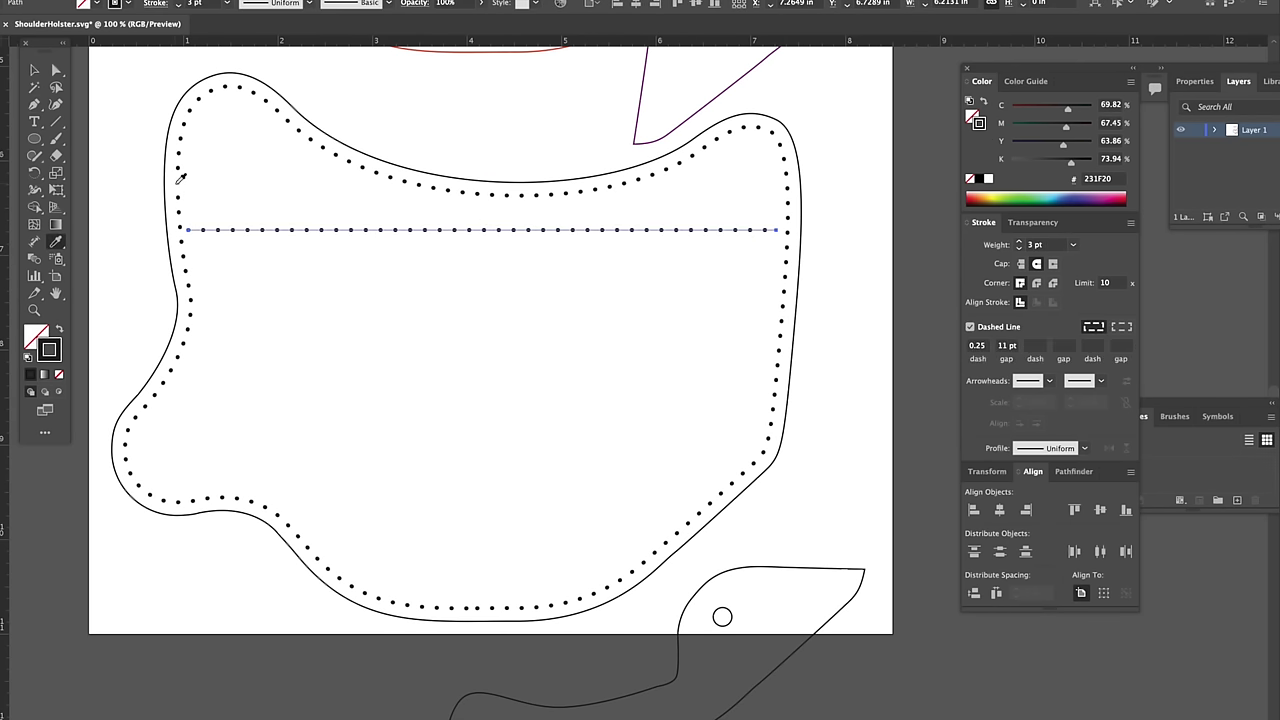
left_click(34, 69)
left_click(713, 208)
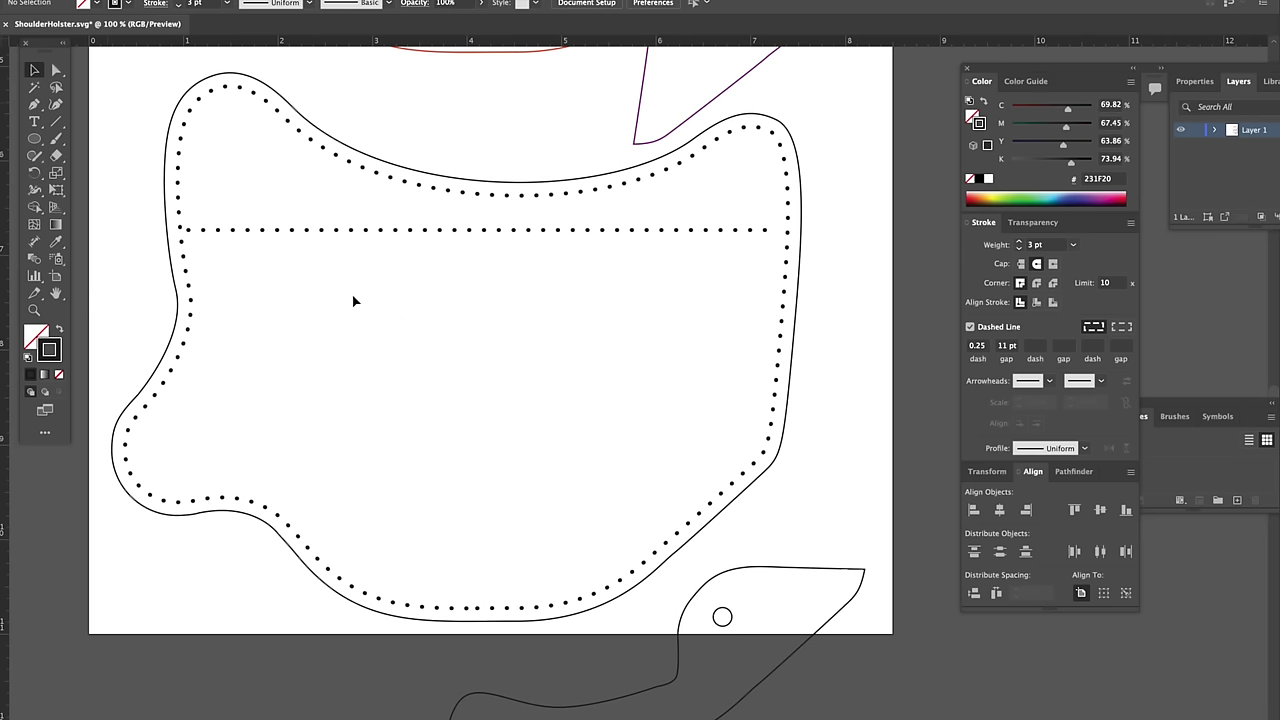
left_click(206, 232)
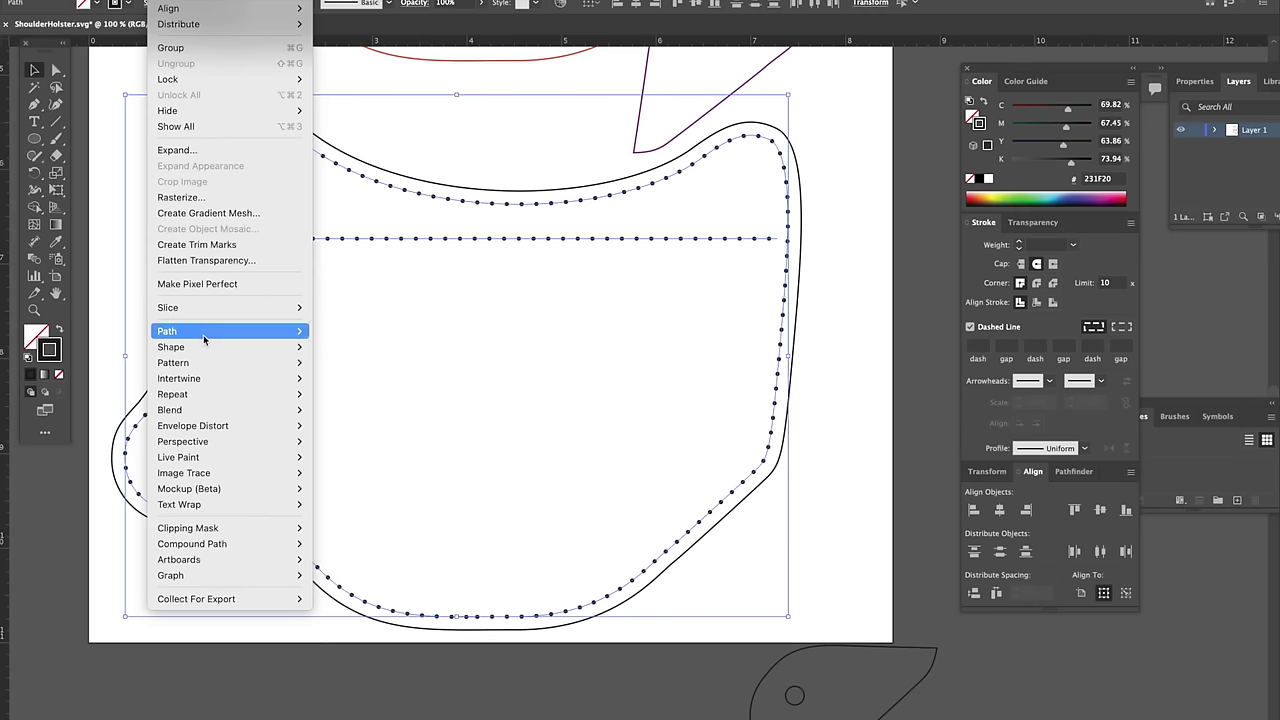
mouse_move(250, 340)
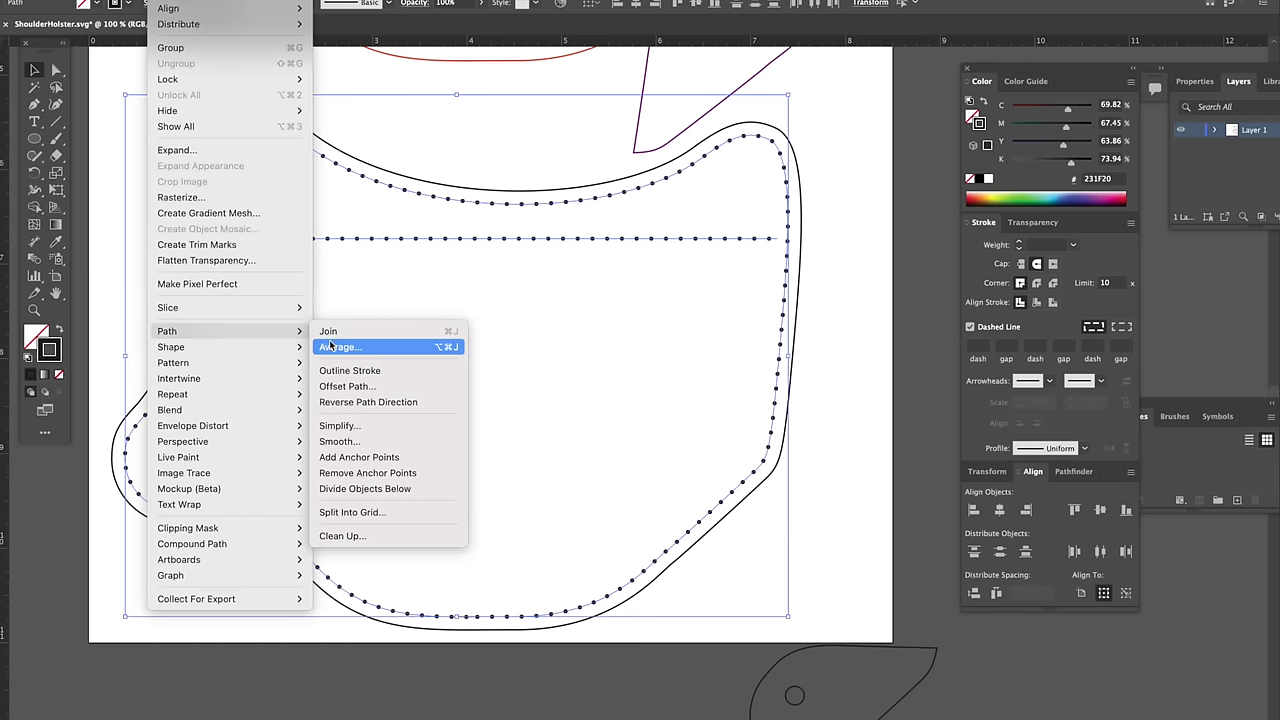
Outline the dotted strokes into filled dots and release the compound path into separate shapes
left_click(371, 373)
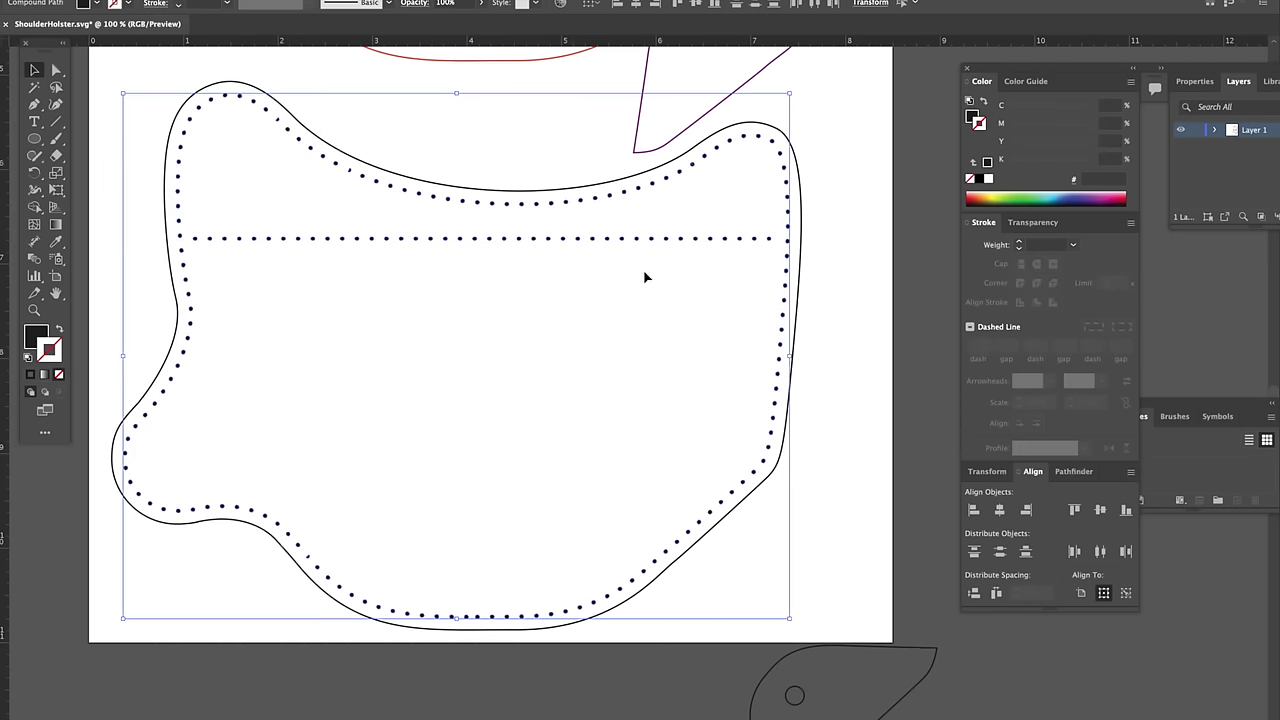
left_click(906, 268)
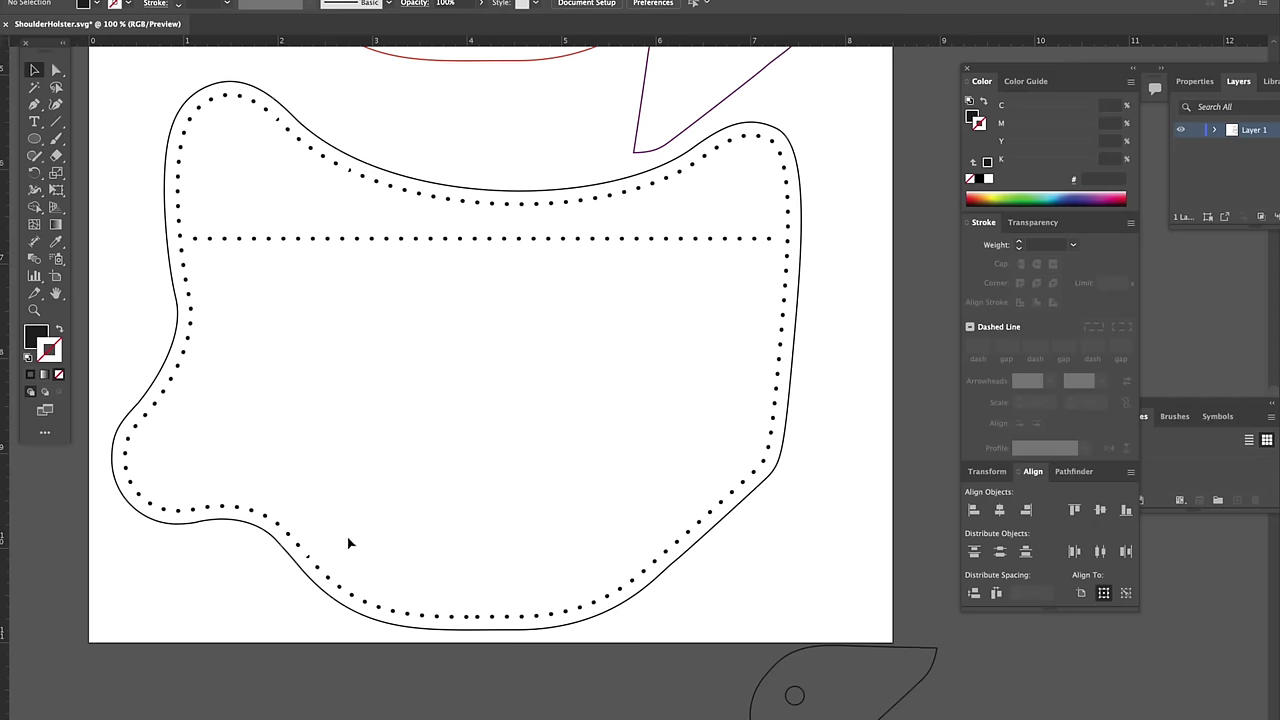
scroll(244, 83, "up", 10)
right_click(213, 170)
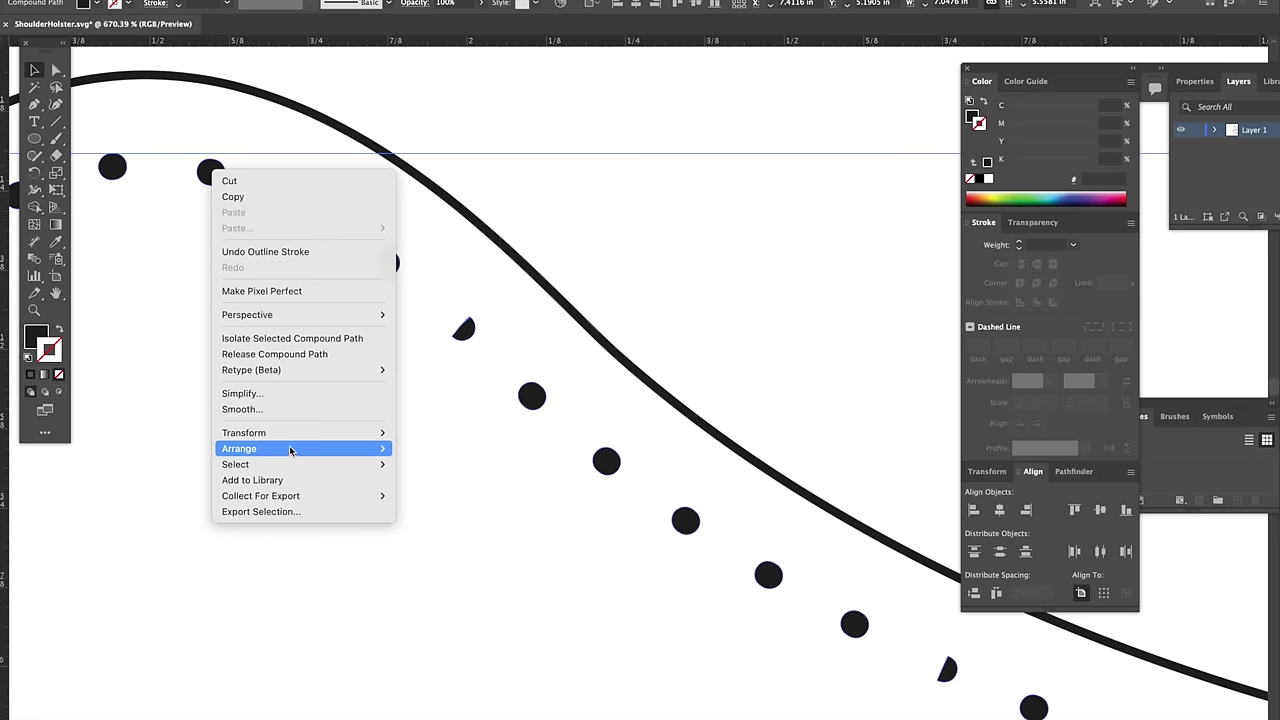
left_click(305, 354)
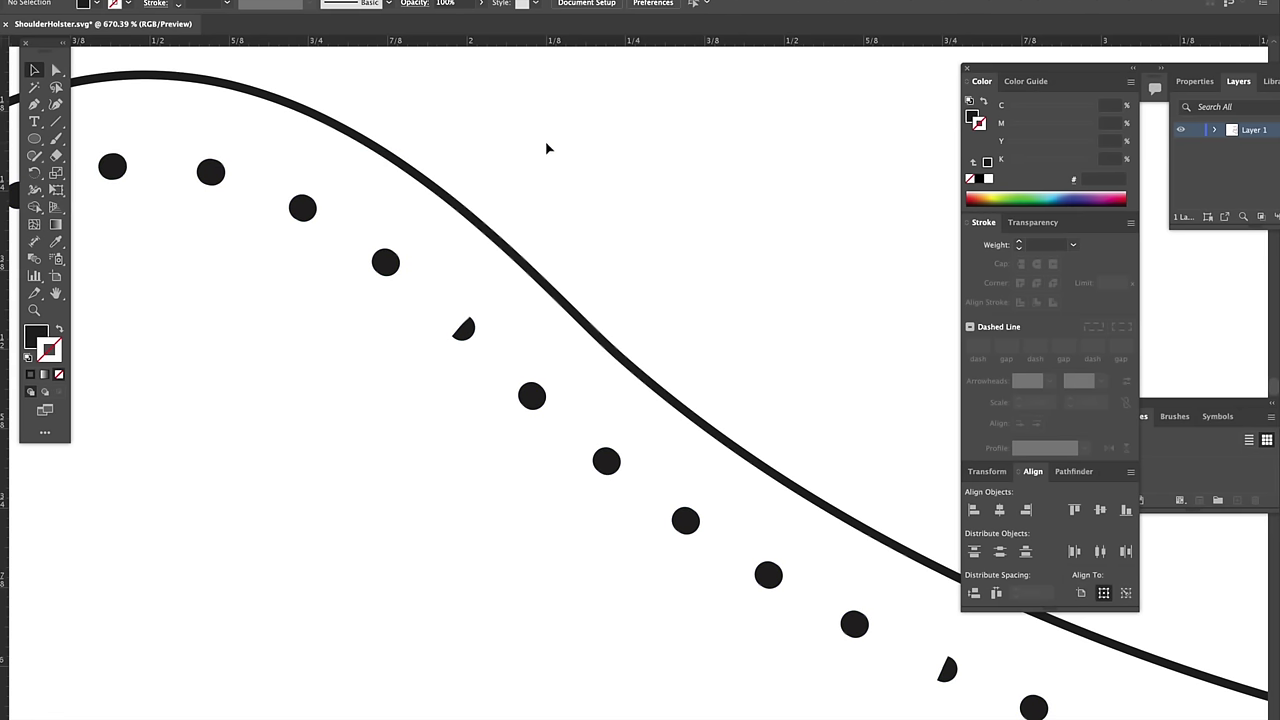
Alt-drag copies of full dots over the clipped half-dots along the curved border
left_click(384, 266)
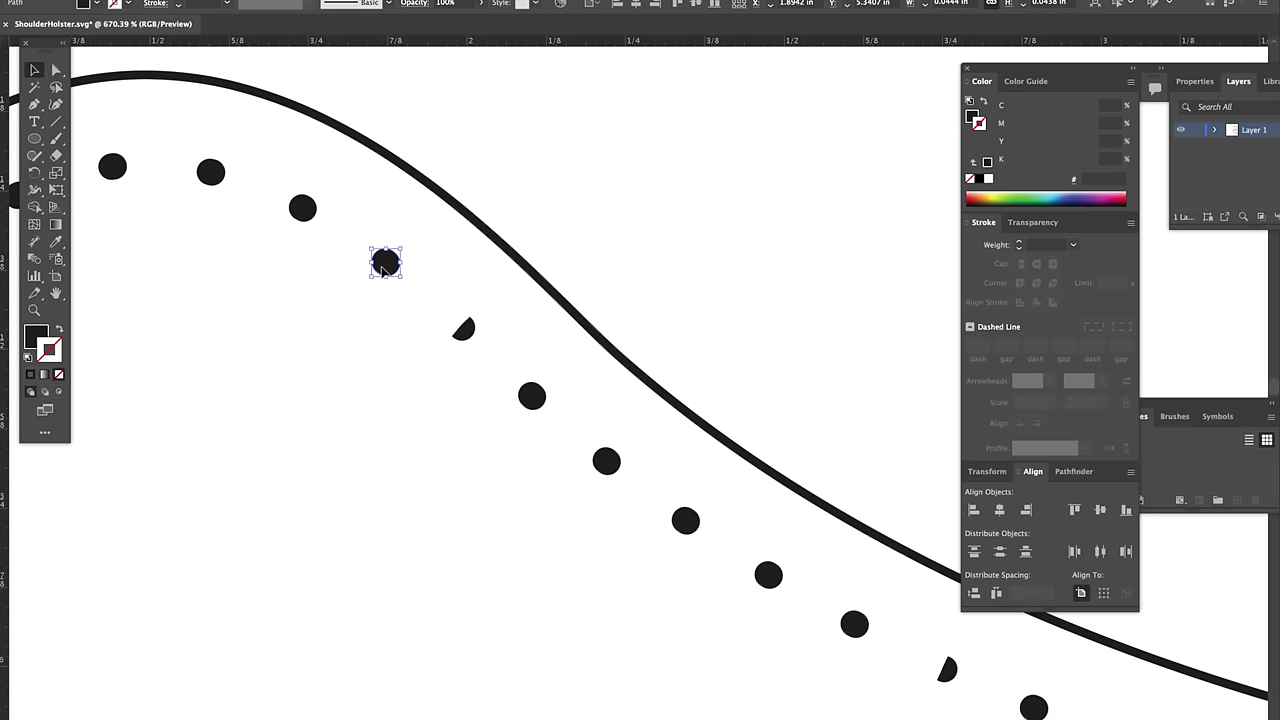
left_click_drag(383, 268, 458, 337)
left_click_drag(685, 259, 477, 91)
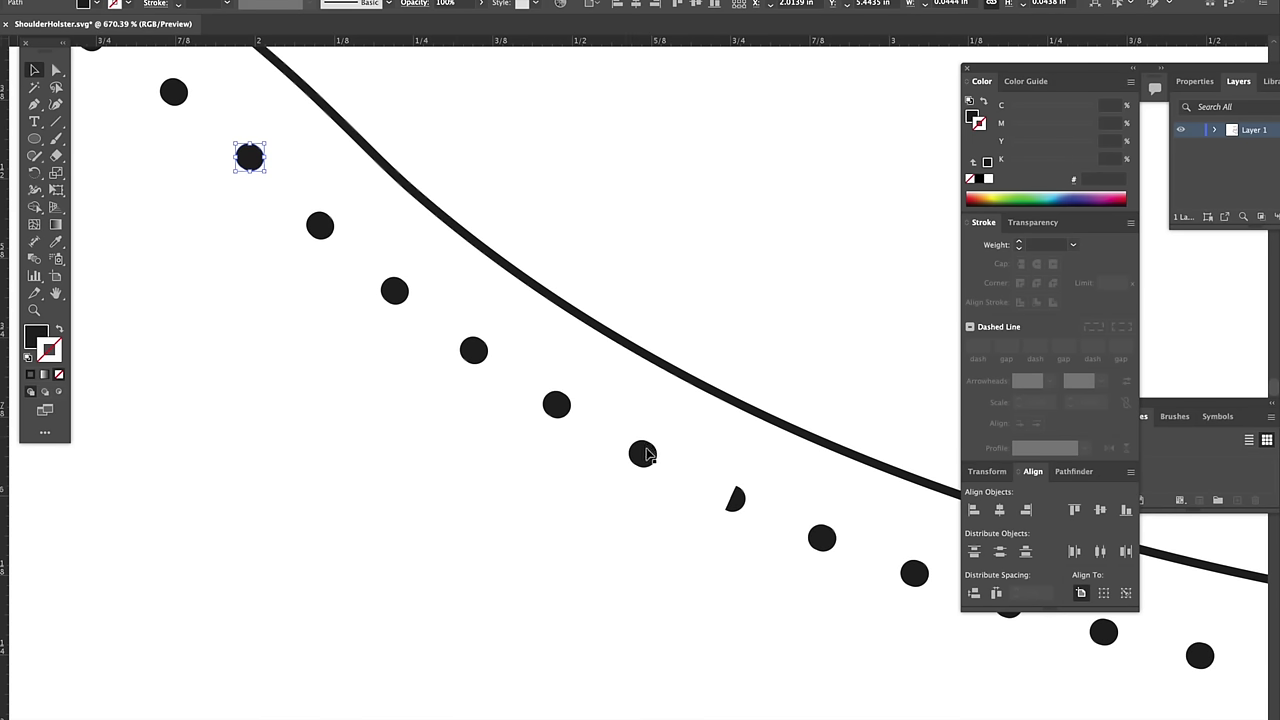
left_click_drag(645, 455, 732, 499)
left_click(757, 486)
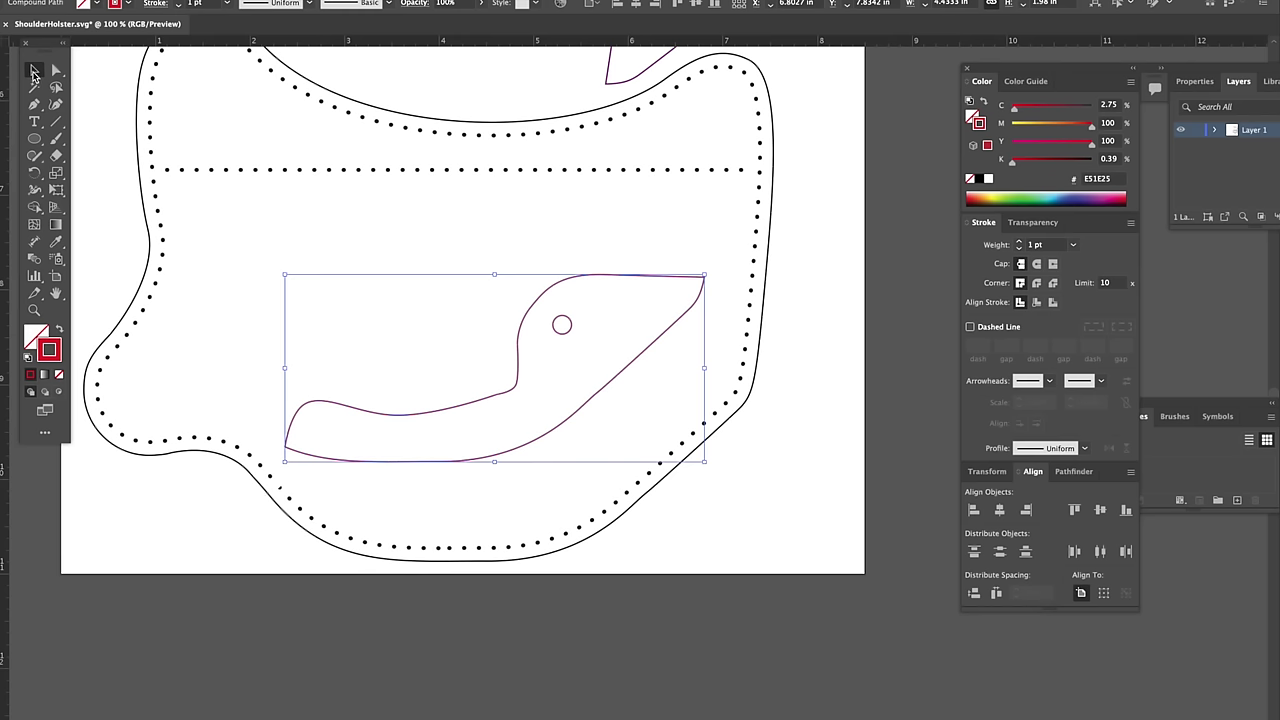
Move the red flap piece onto the holster's lower right edge and zoom in on it
left_click_drag(512, 398, 562, 494)
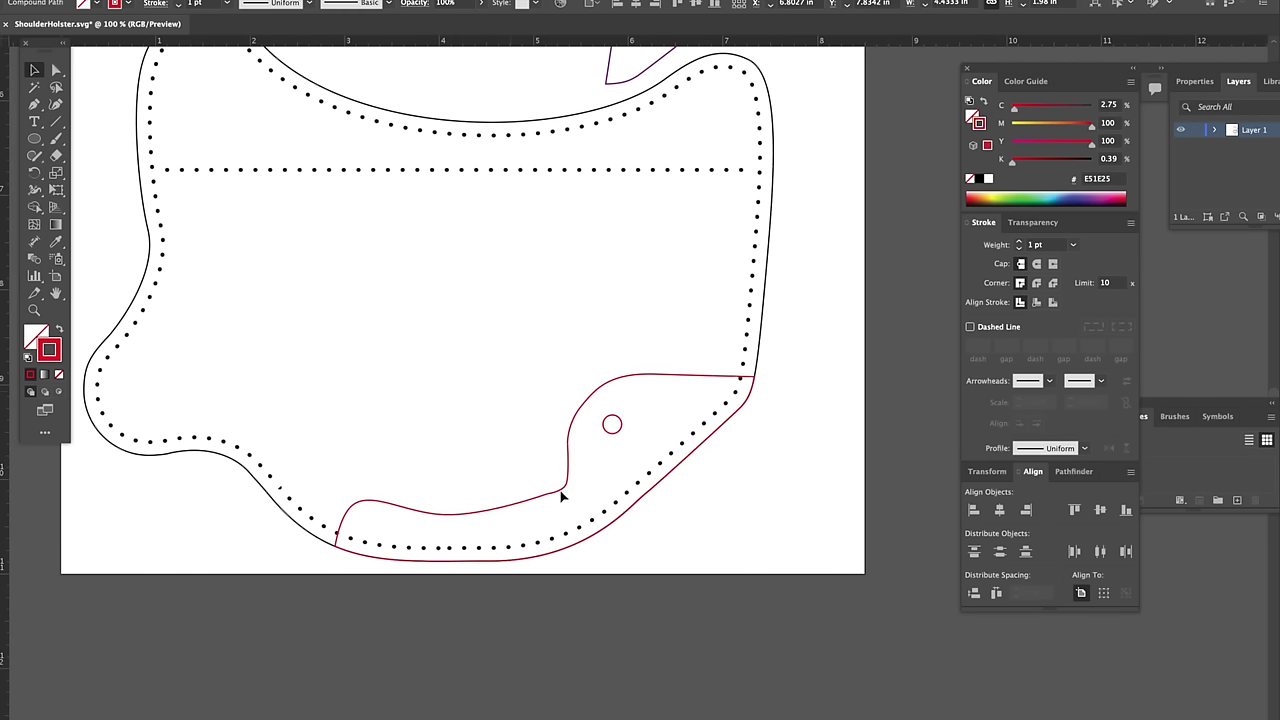
left_click(34, 310)
left_click(697, 557)
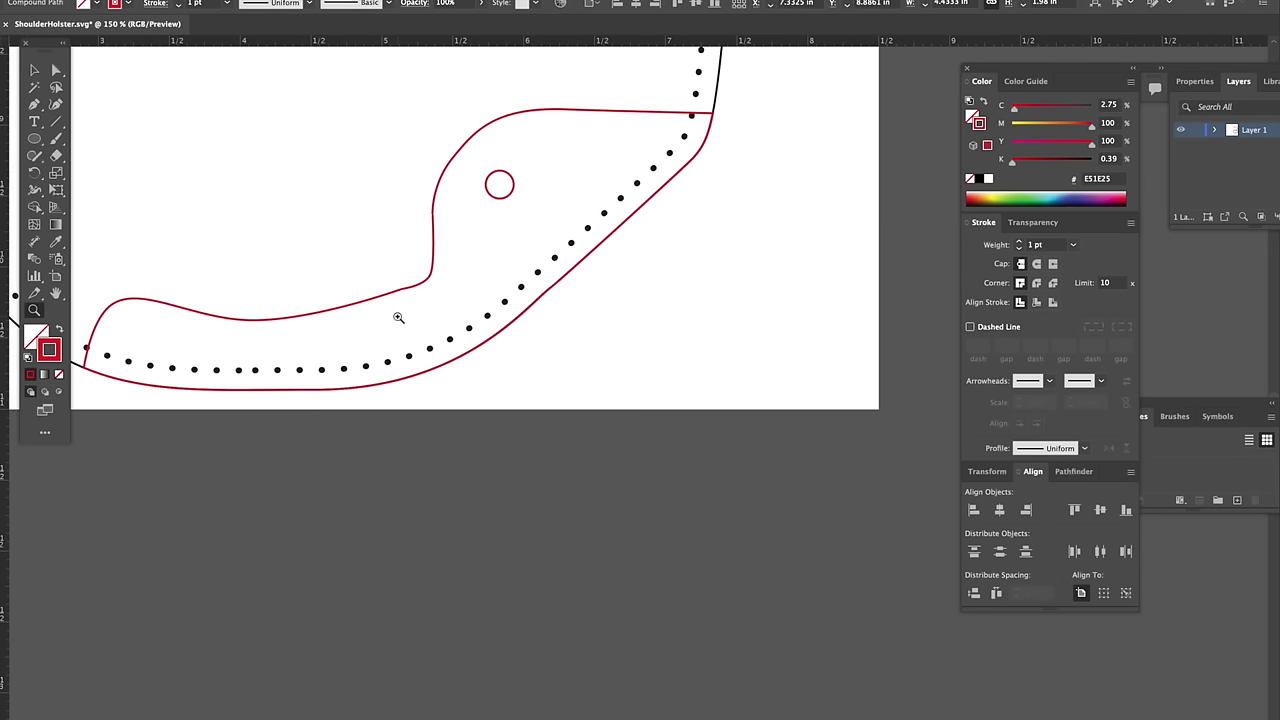
key("super+equal")
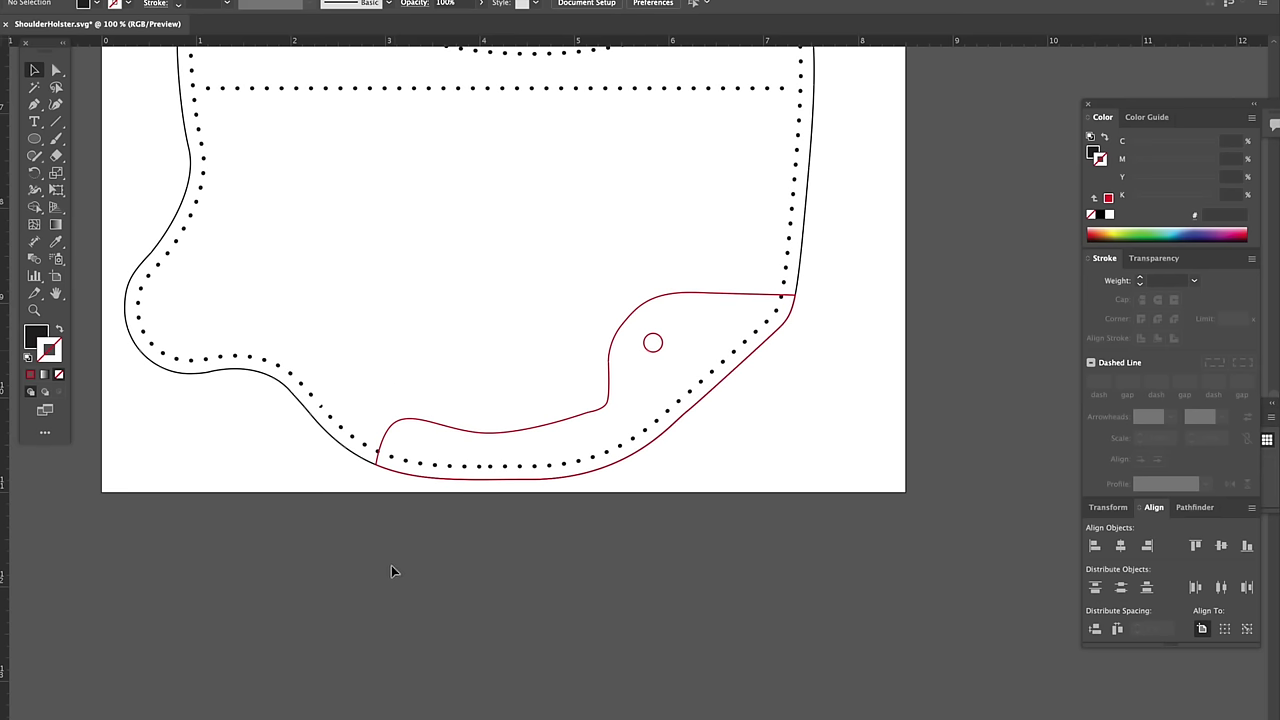
Select the red piece and its stitch dots without the outline, and Alt-drag a copy below the page
left_click_drag(391, 565, 800, 300)
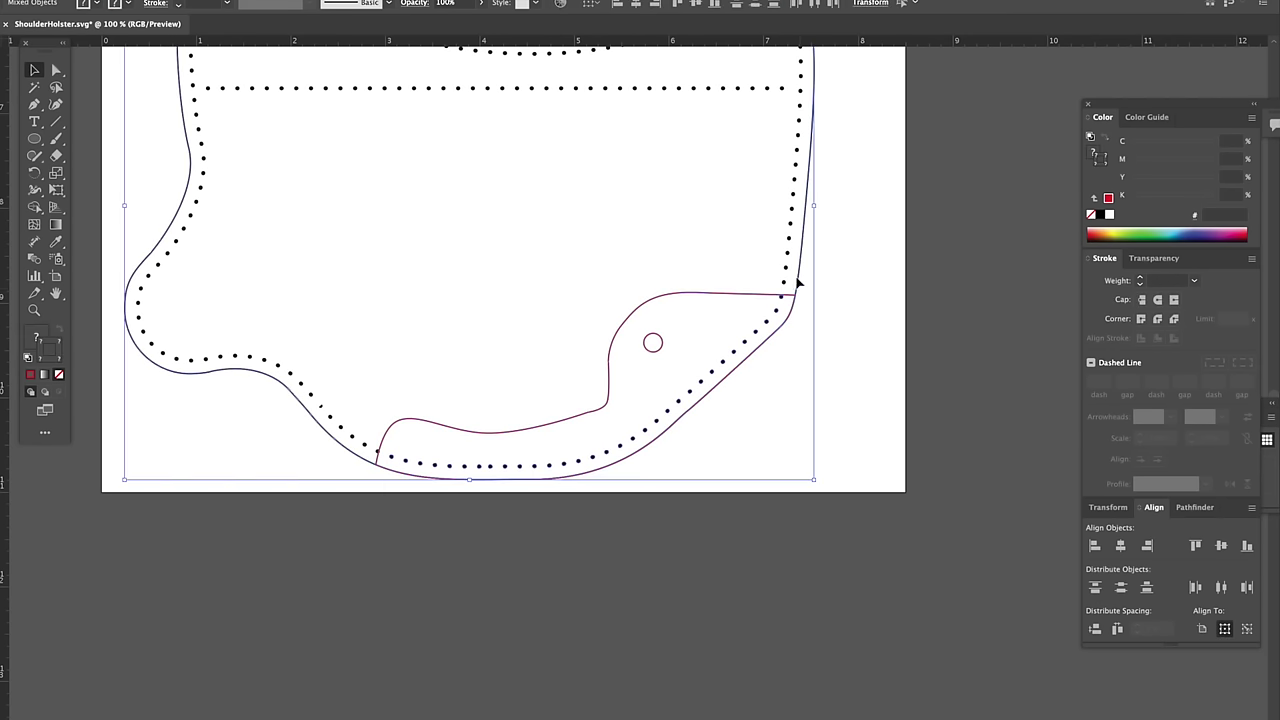
left_click(798, 284, "shift")
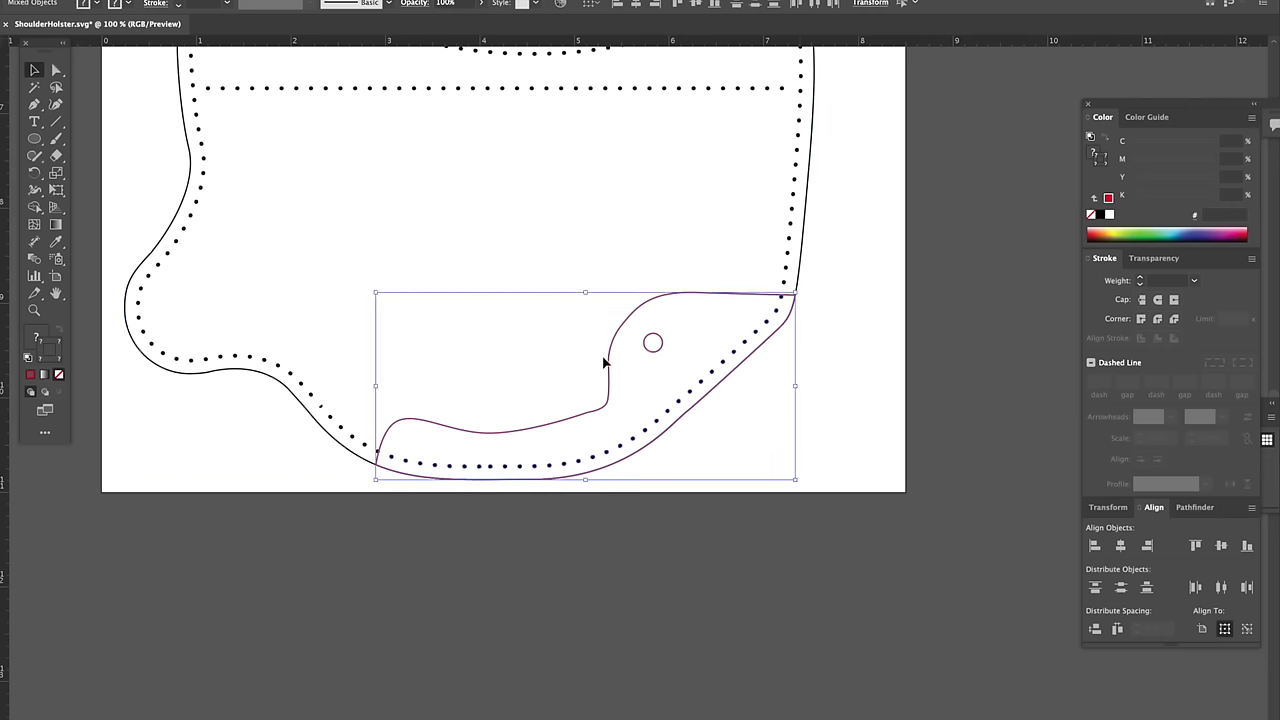
left_click_drag(609, 368, 645, 541)
left_click(1019, 497)
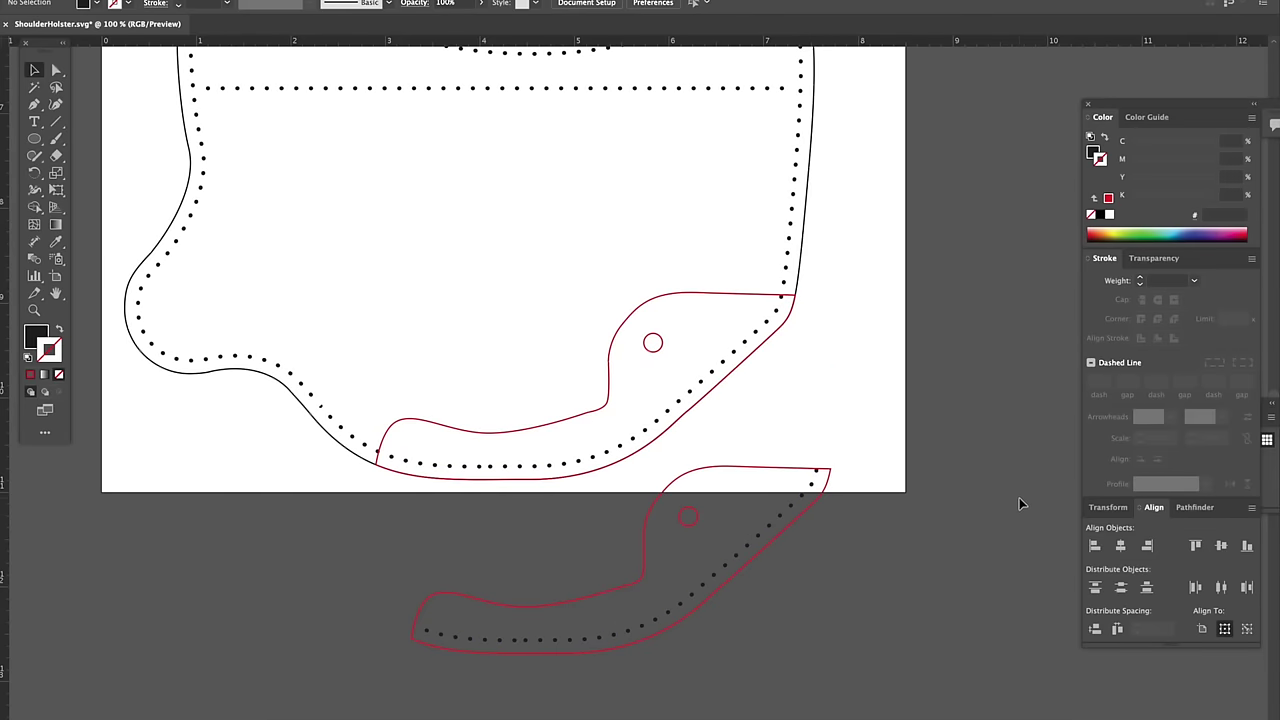
left_click(819, 477)
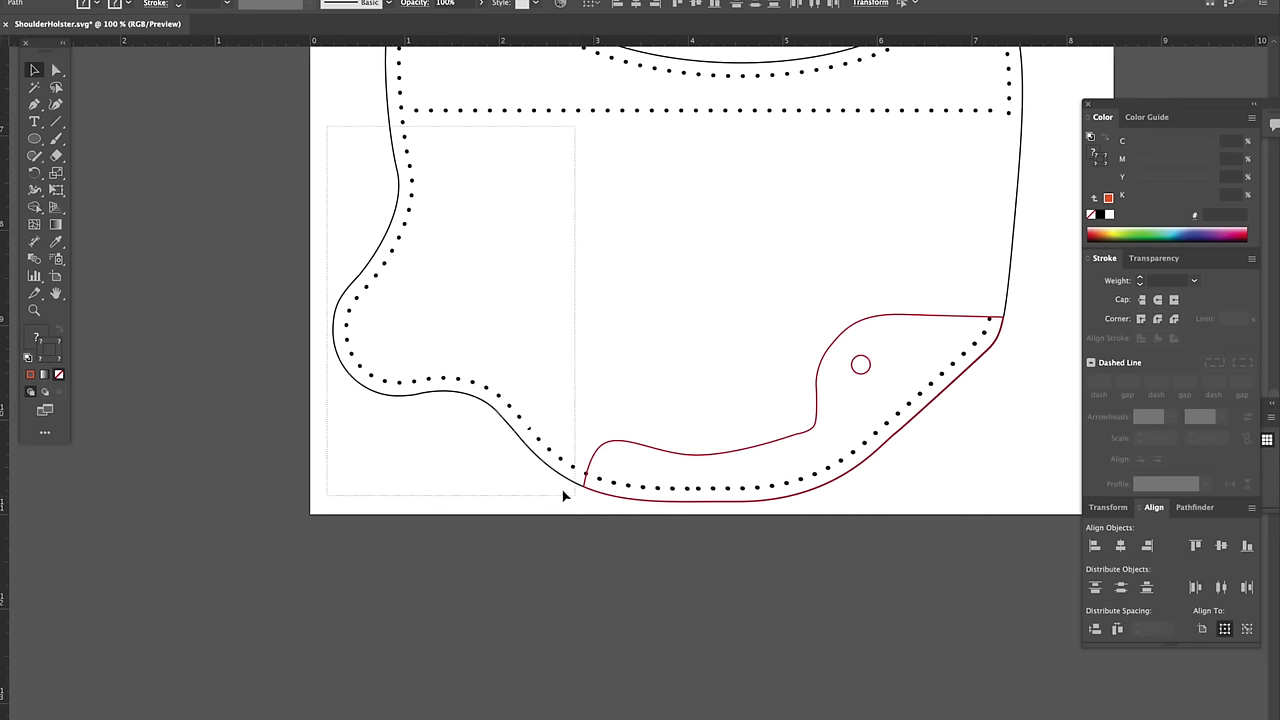
Delete the dotted stitch line on the holster's left side
left_click_drag(563, 491, 560, 488)
left_click(523, 437)
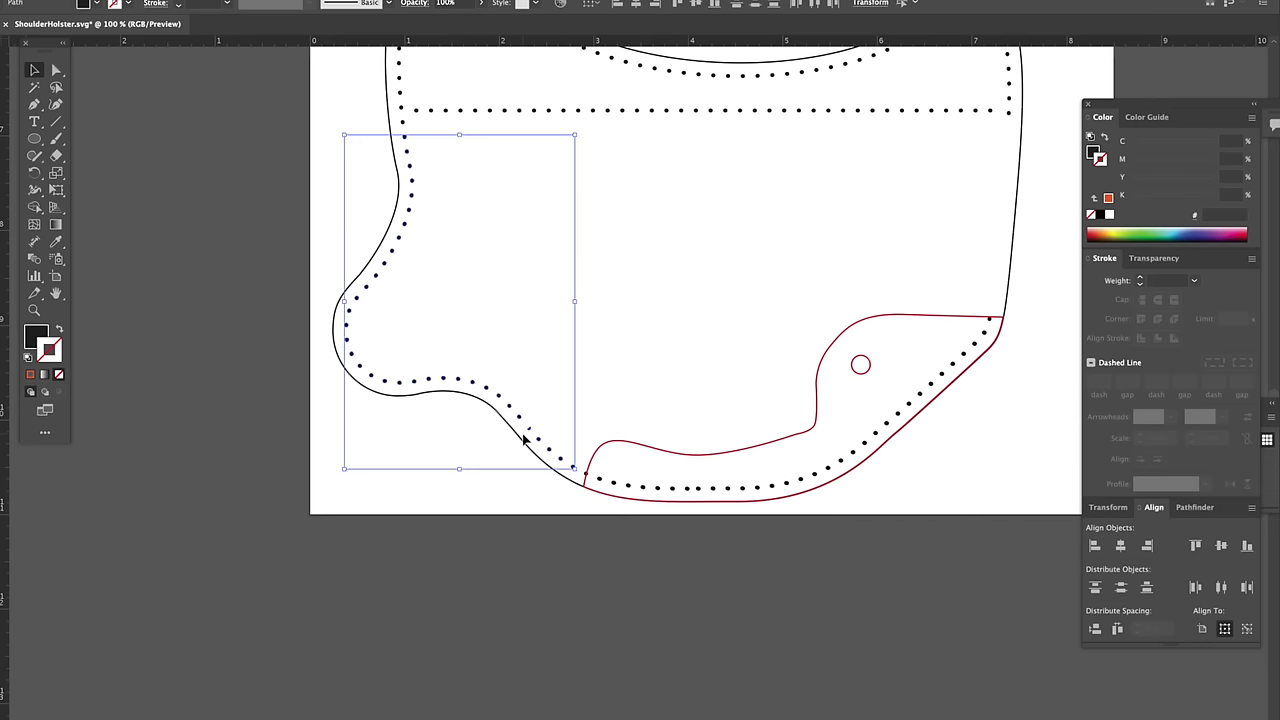
key("Delete")
left_click(401, 120)
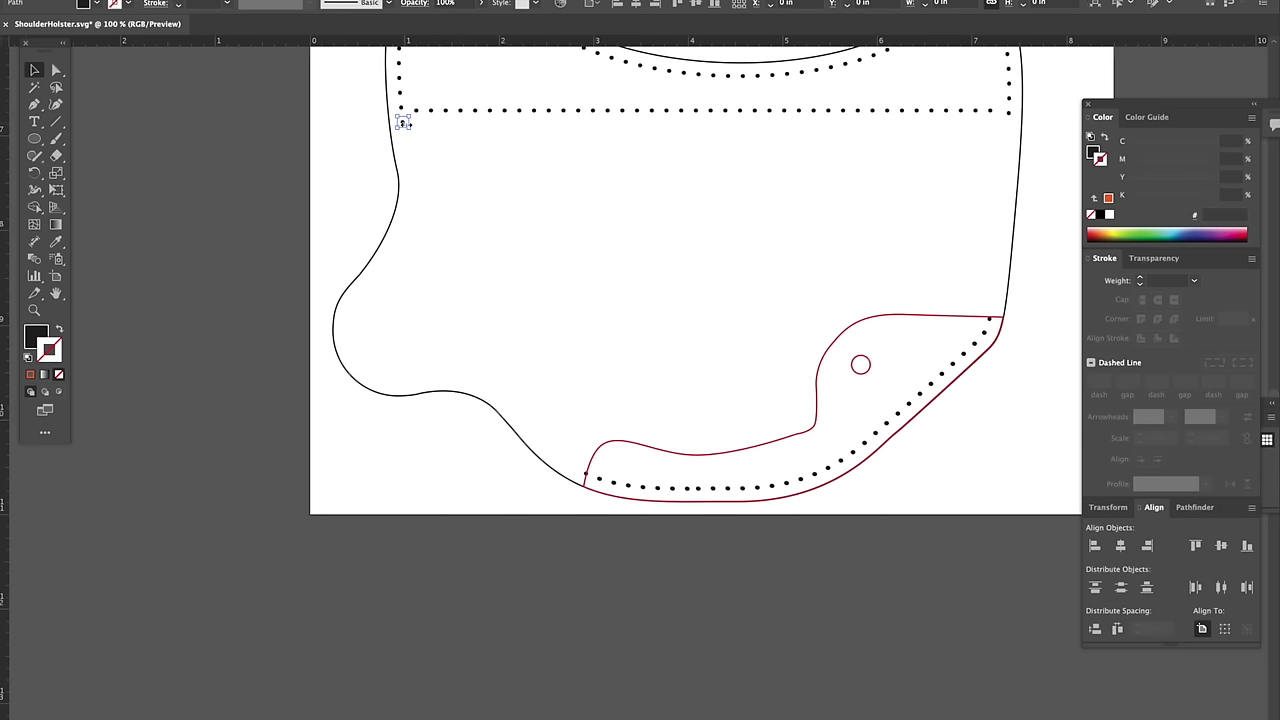
left_click(466, 165)
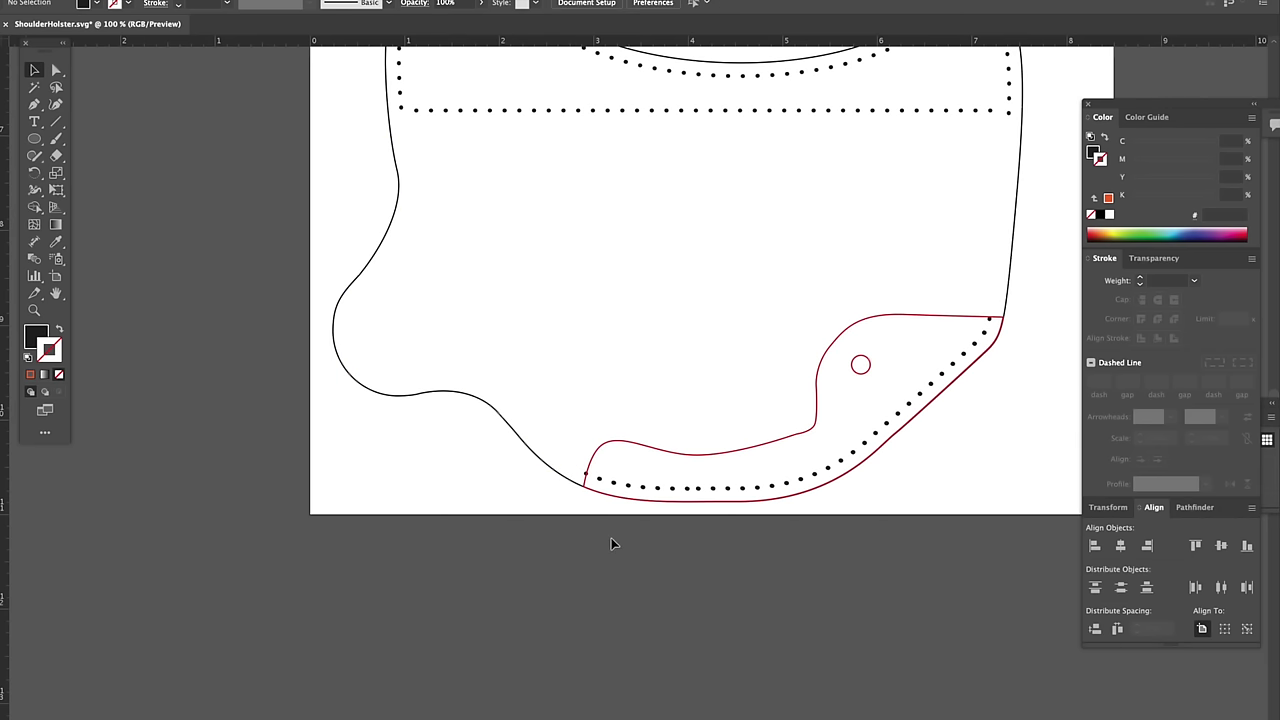
Select the red pocket group with its stitches and drag it off the holster onto the pasteboard
left_click(586, 478)
left_click(558, 526)
left_click(557, 511)
left_click(600, 469)
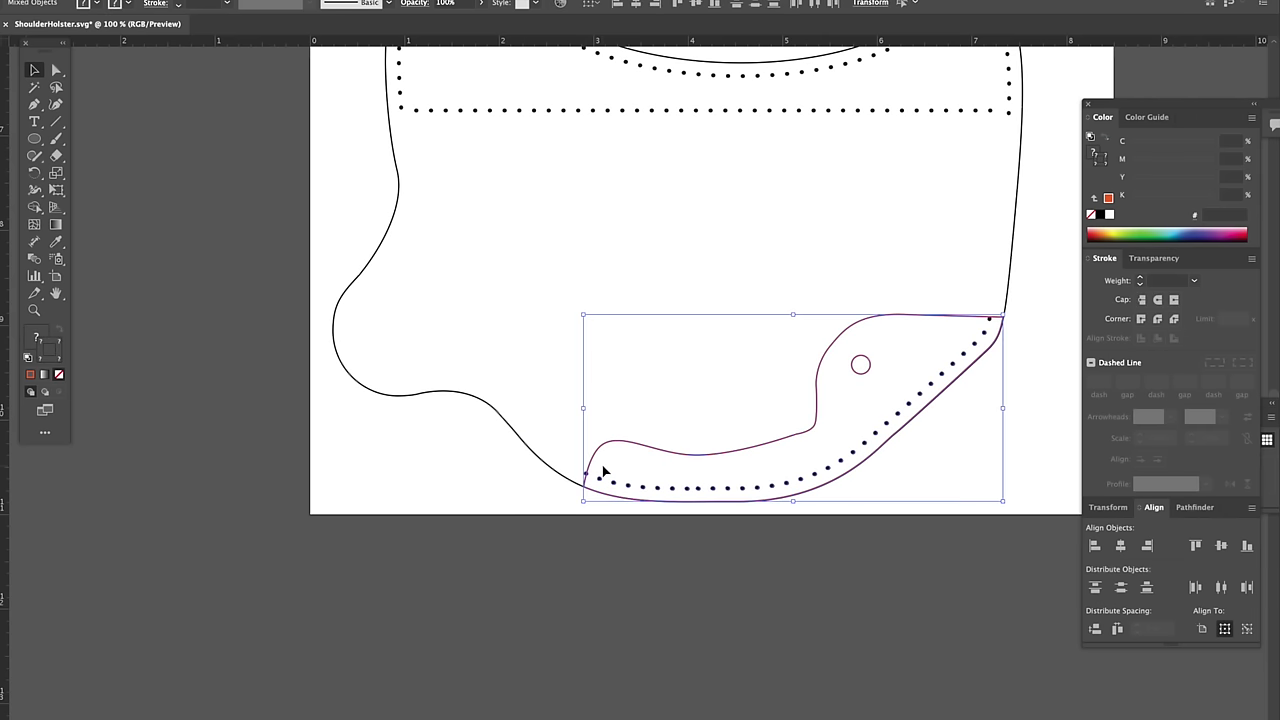
left_click(599, 460)
left_click(602, 455)
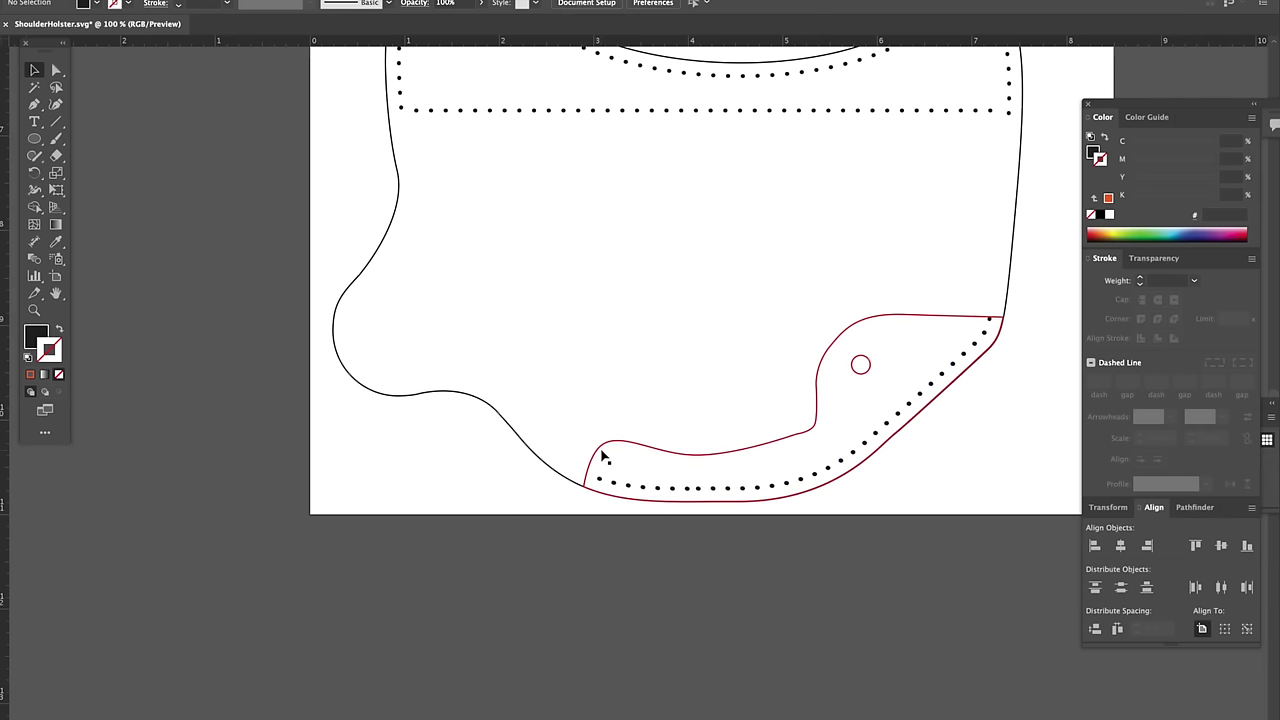
scroll(749, 486, "right", 5)
scroll(749, 486, "up", 1)
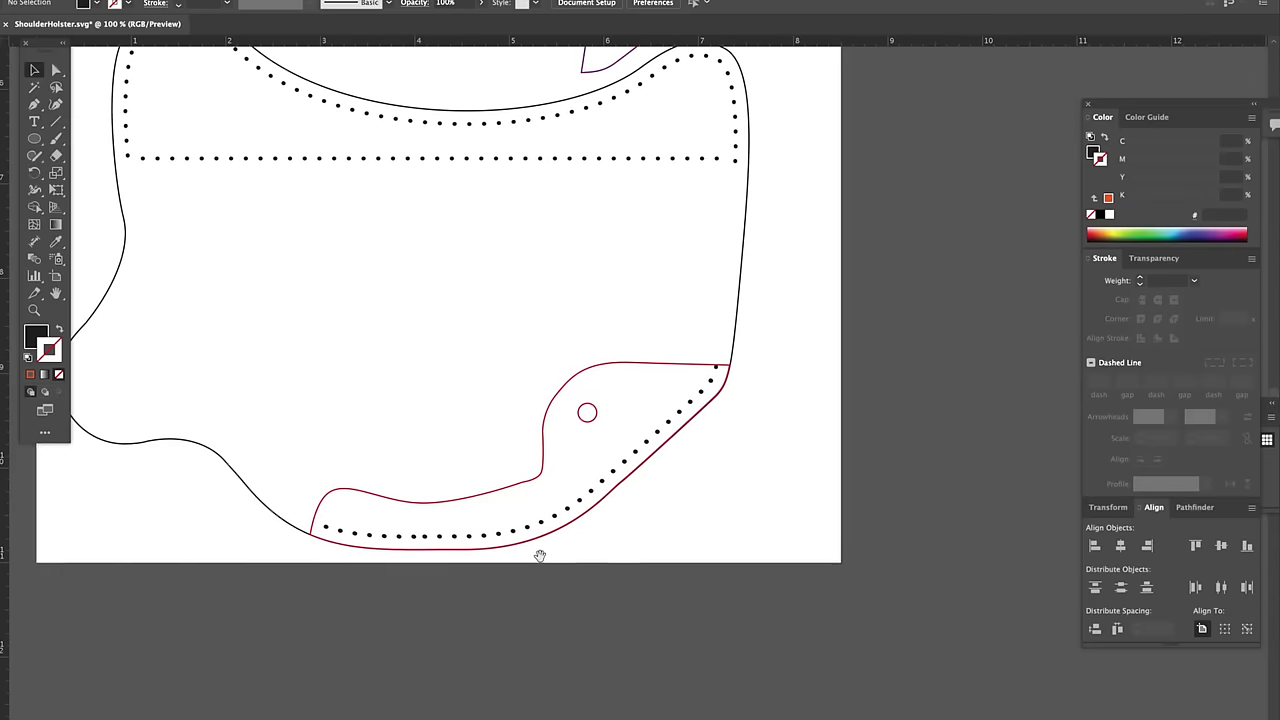
left_click(711, 366)
left_click(712, 370)
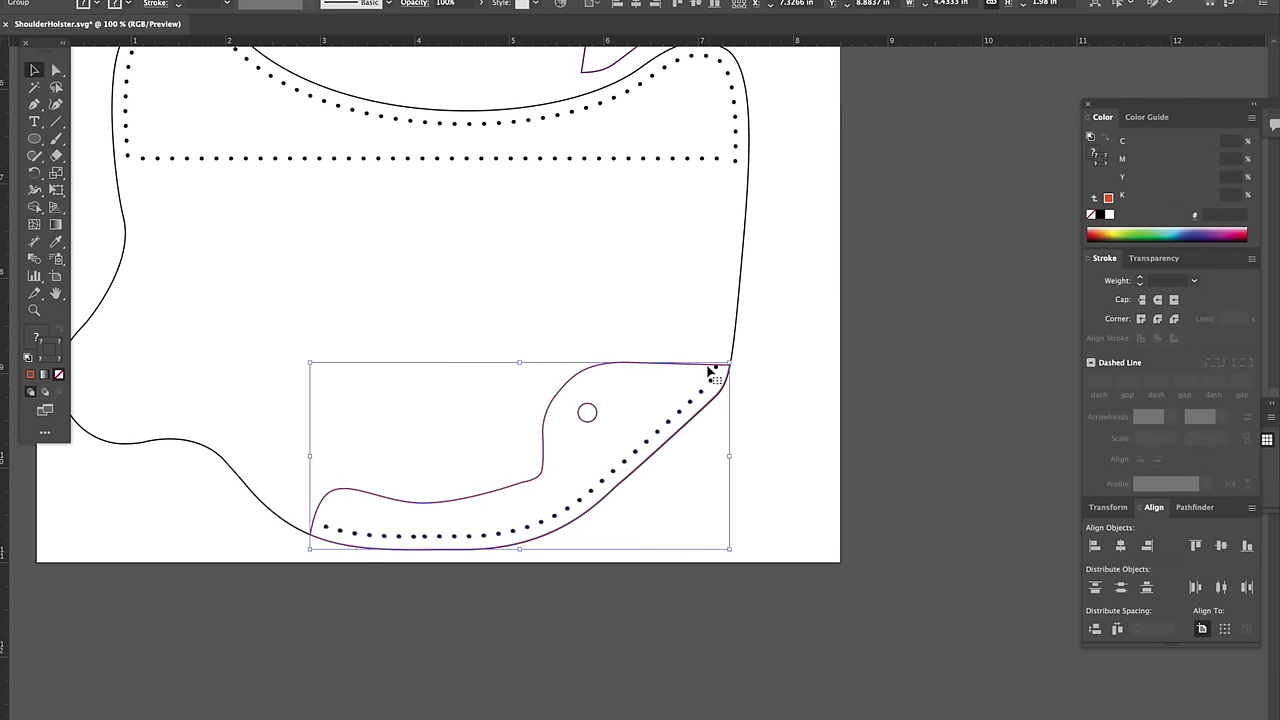
left_click_drag(711, 369, 845, 543)
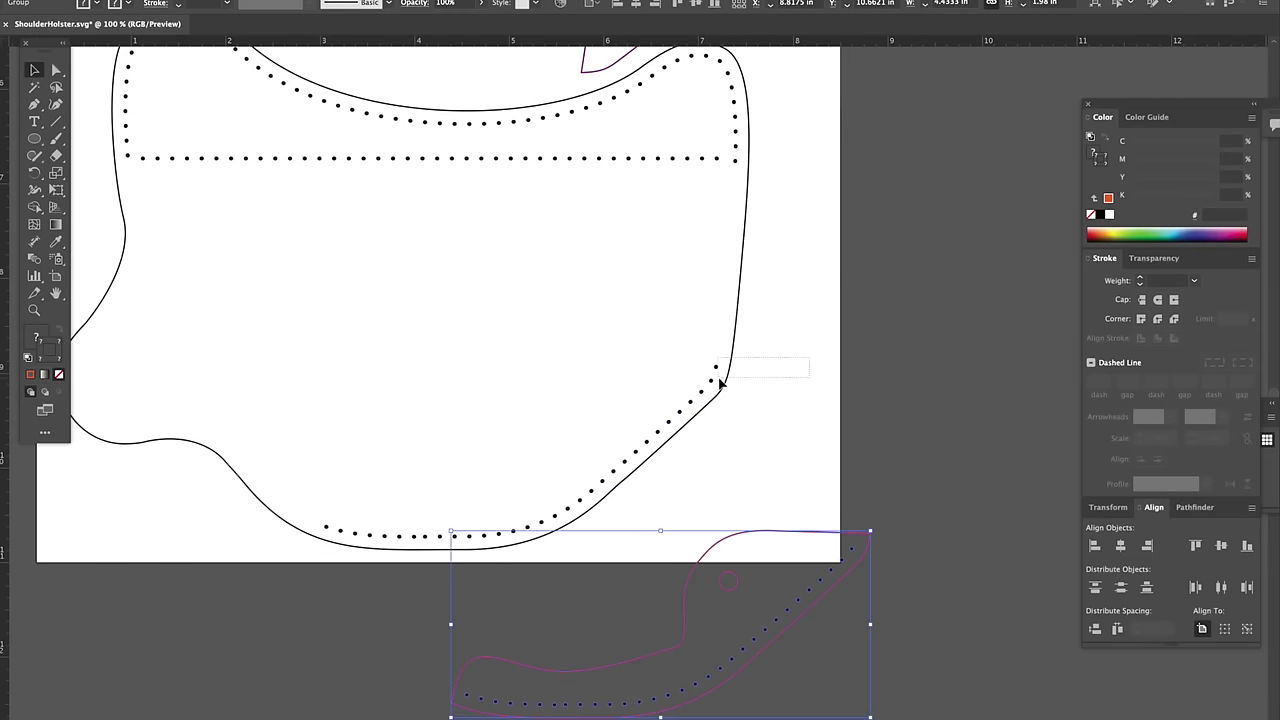
left_click(719, 382)
left_click(700, 305)
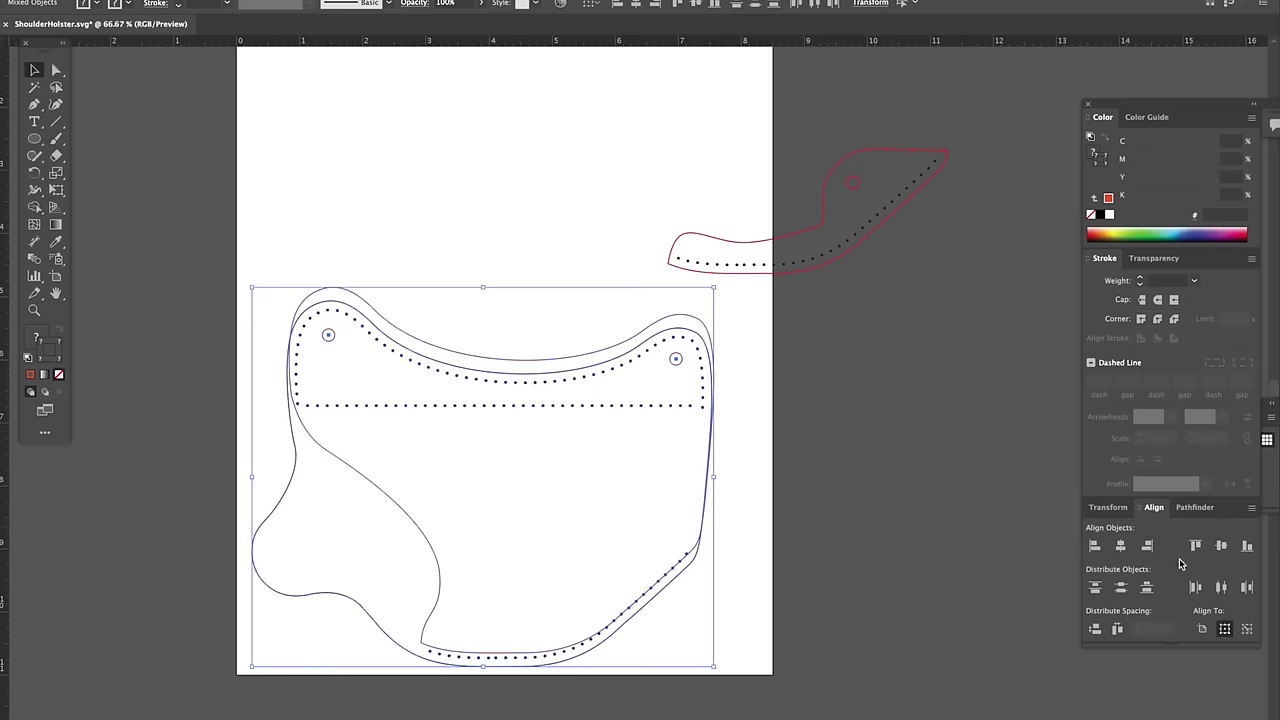
Align the holster pattern pieces along their top edges with Vertical Align Top
left_click(1147, 546)
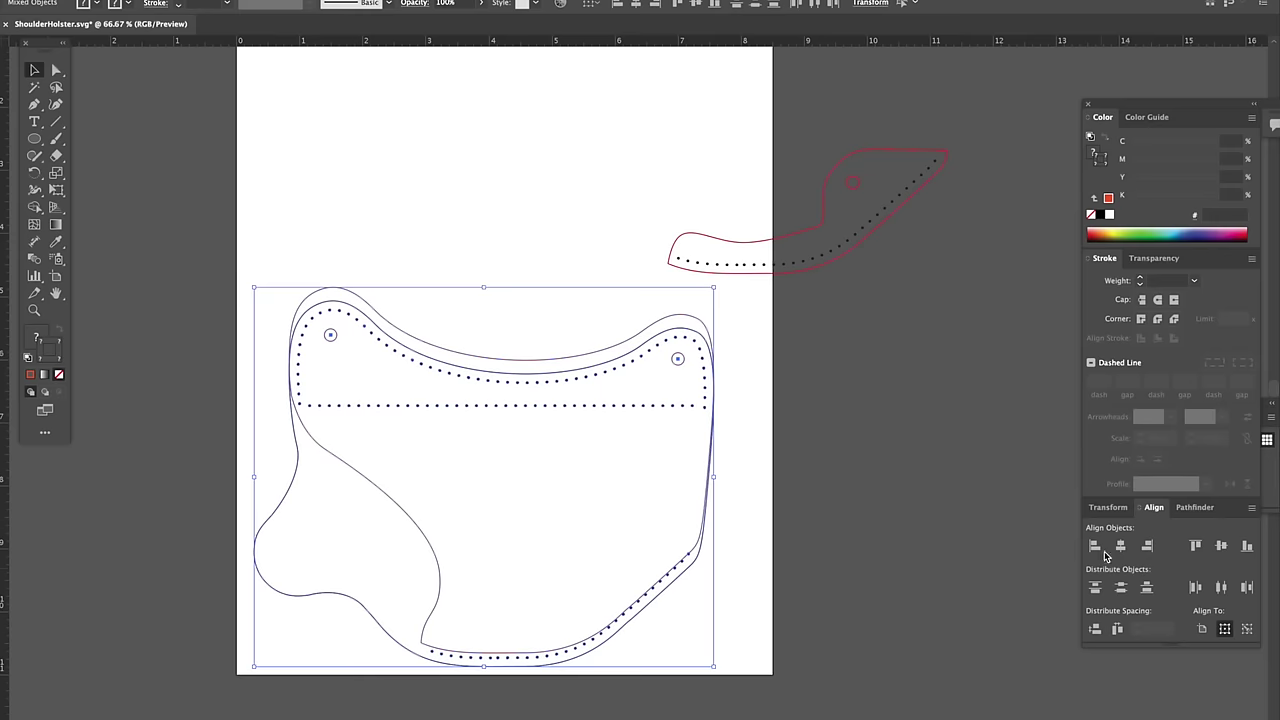
left_click(1195, 545)
left_click(902, 486)
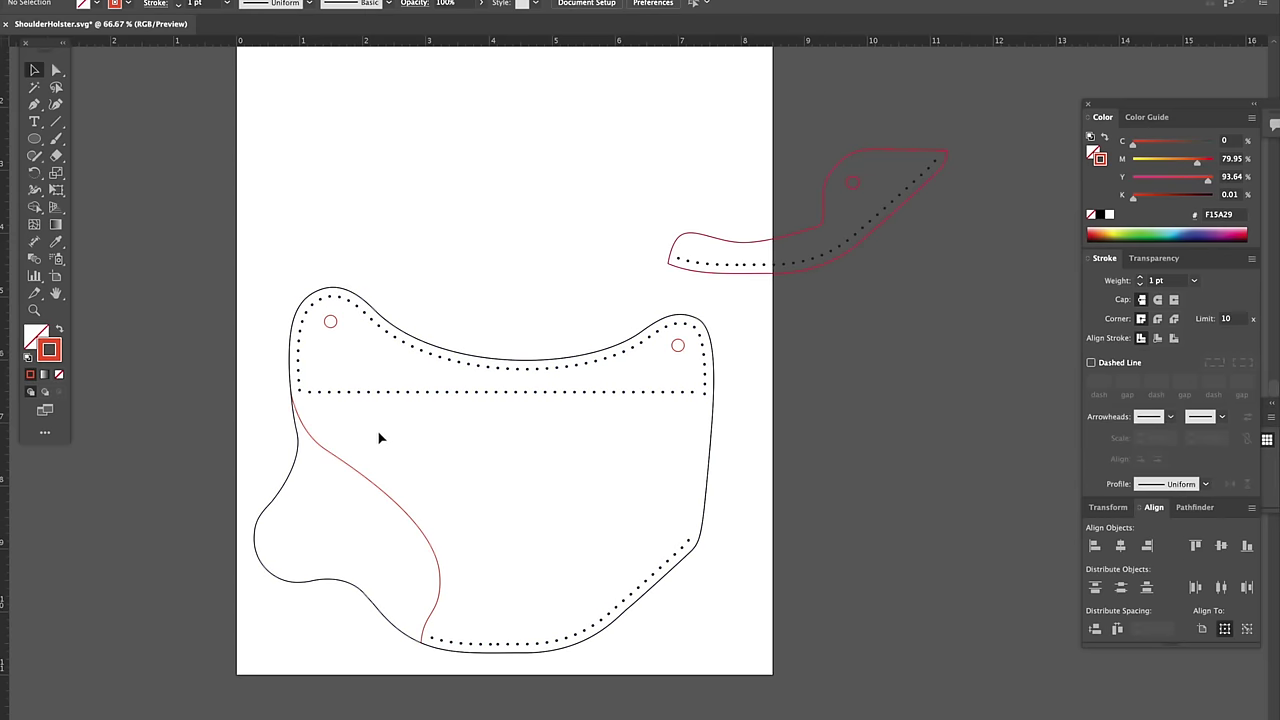
Ungroup the upper holster copy and select its extra black outer outline
left_click_drag(216, 281, 432, 503)
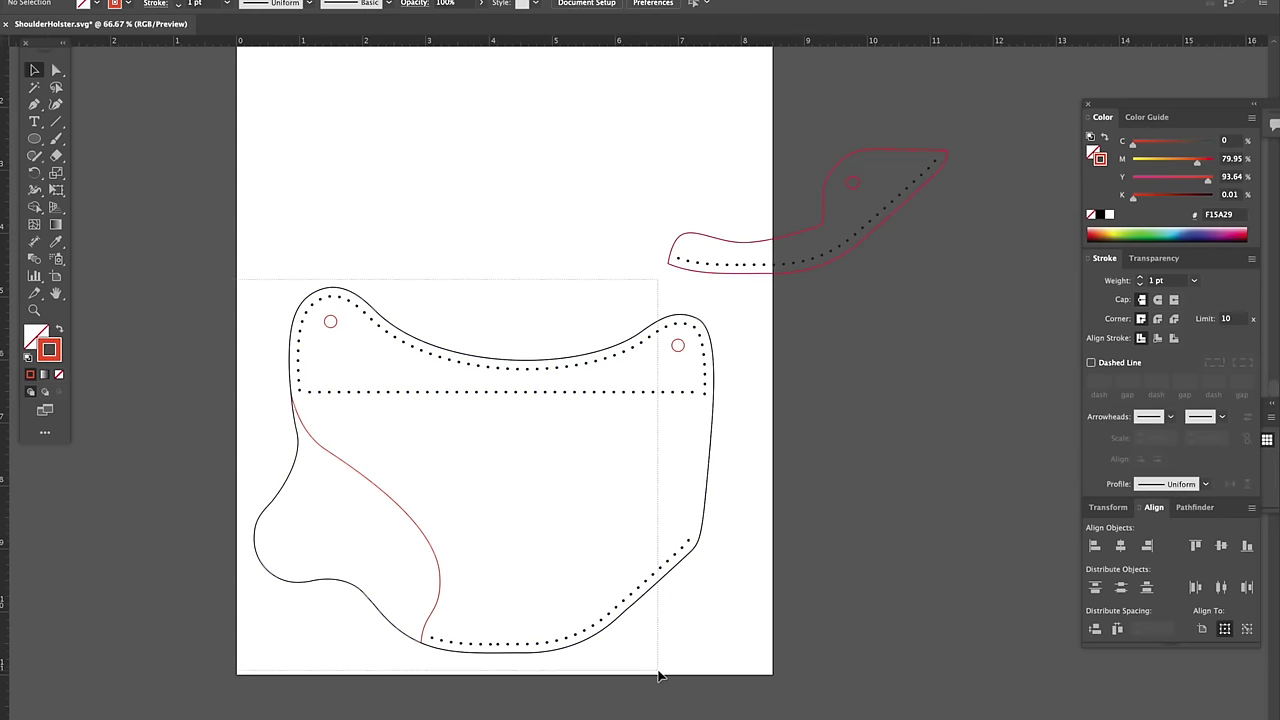
left_click_drag(658, 676, 578, 283)
scroll(742, 389, "up", 4)
scroll(745, 387, "up", 4)
left_click(157, 323)
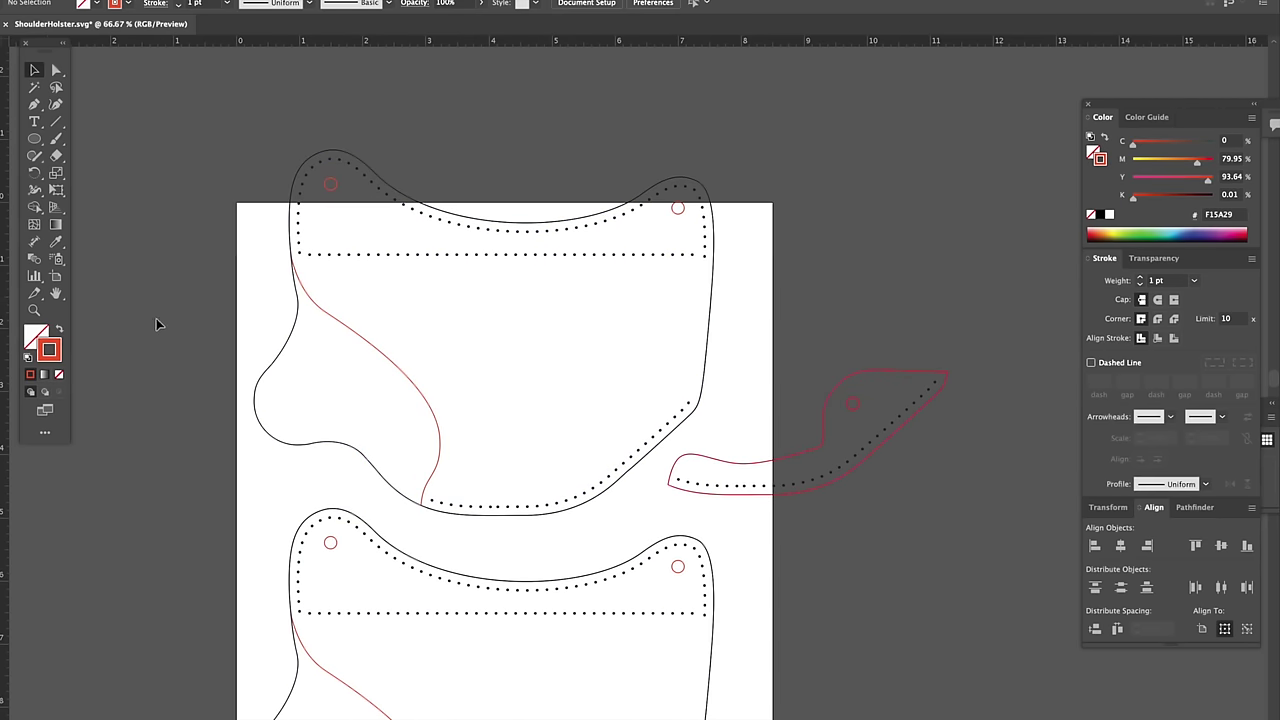
left_click_drag(287, 487, 287, 487)
right_click(287, 487)
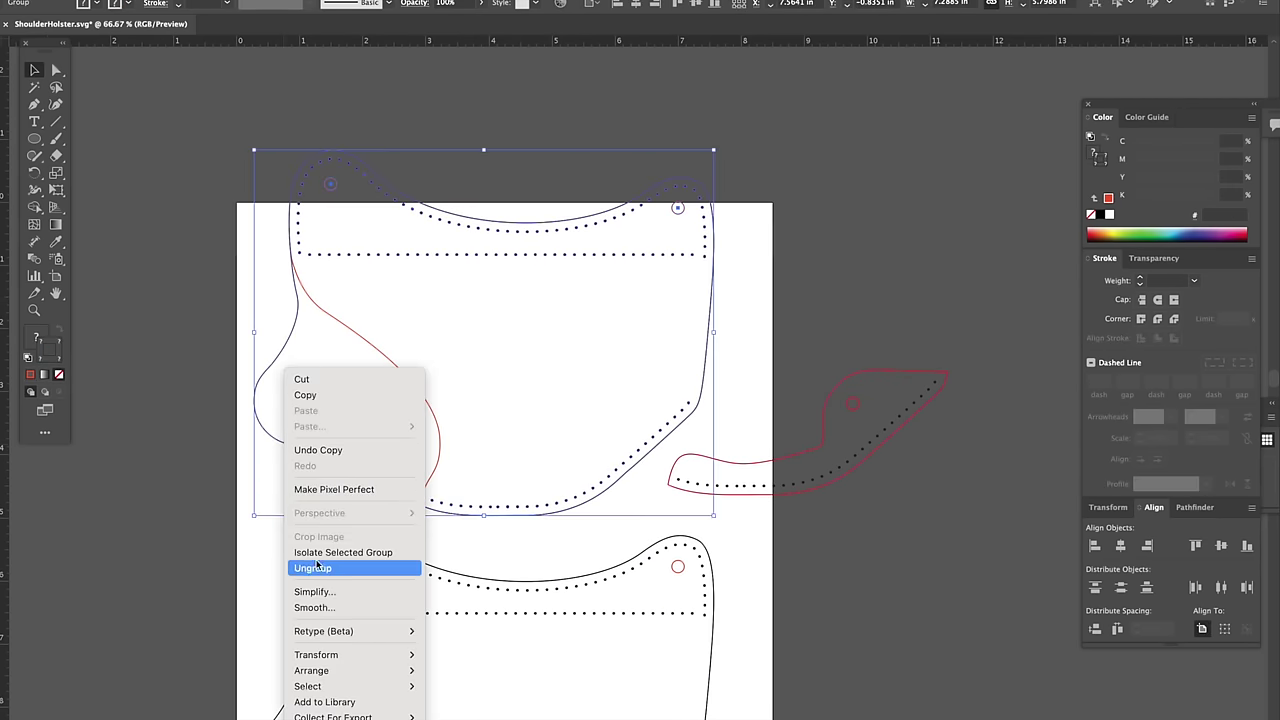
left_click(322, 549)
left_click(196, 505)
left_click(264, 432)
Delete the extra outer outline and join all holster parts with Object > Compound Path > Make
key("Delete")
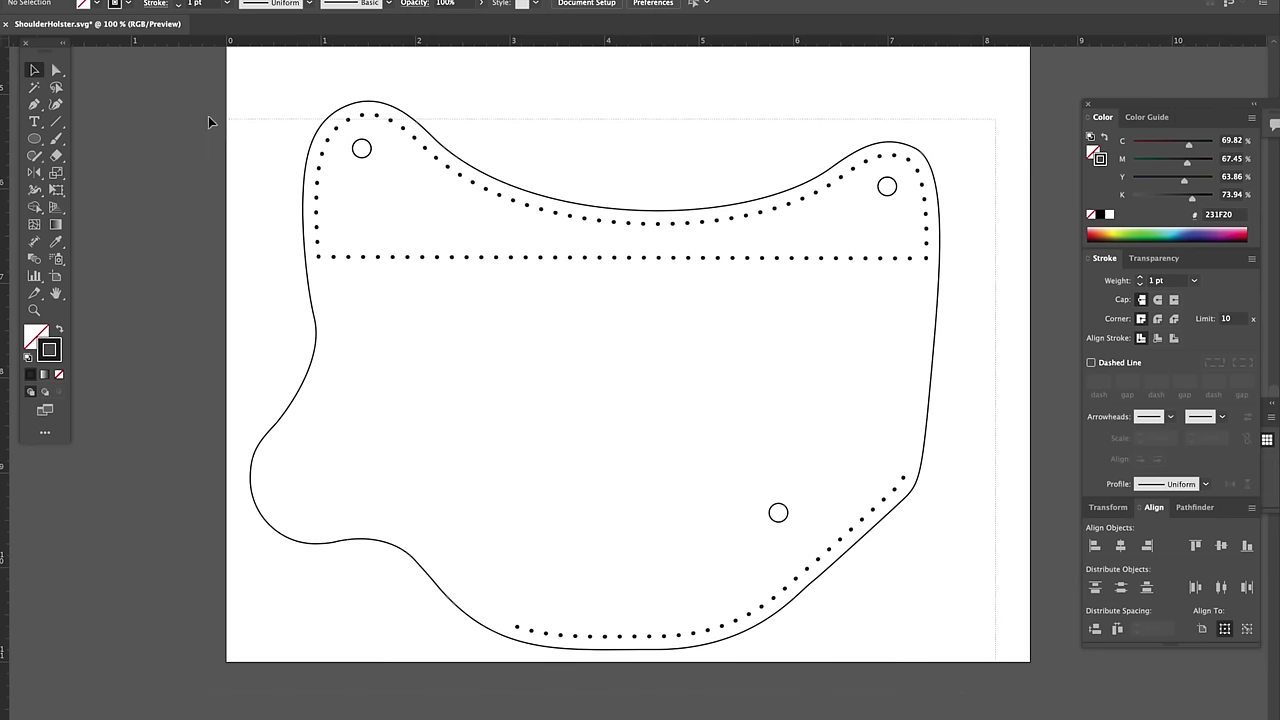
key("super+a")
left_click(180, 0)
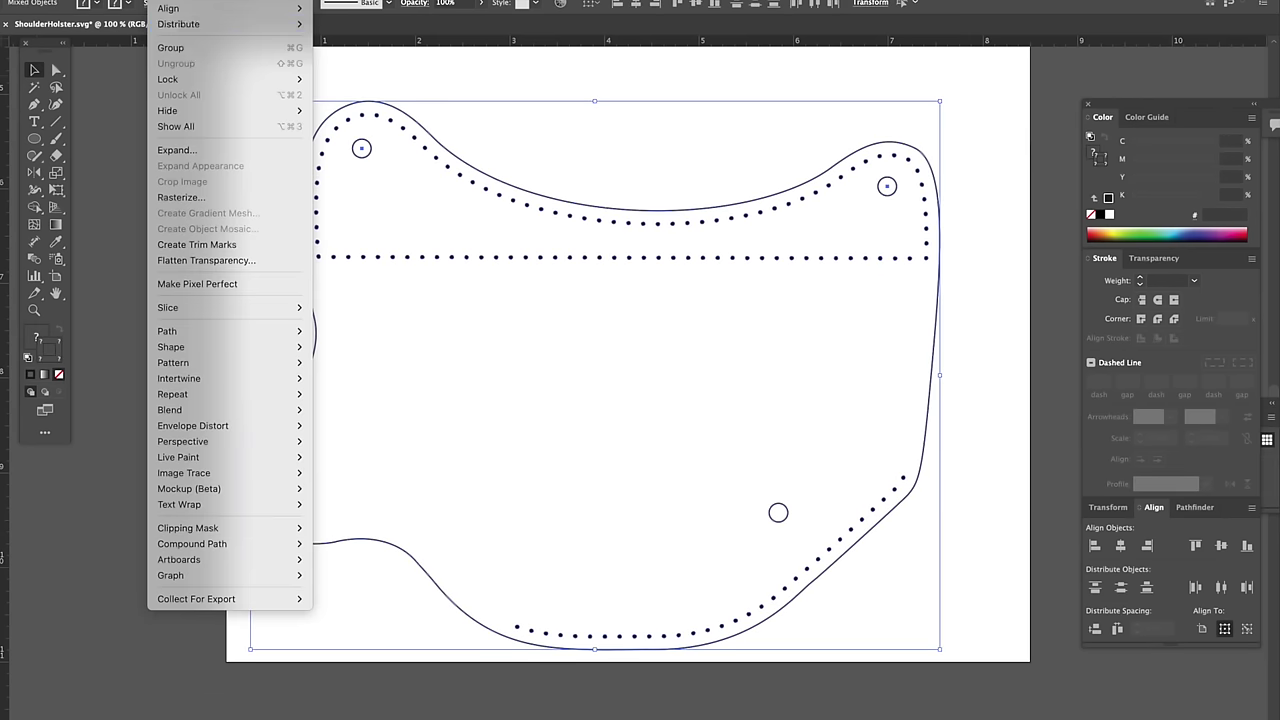
mouse_move(235, 360)
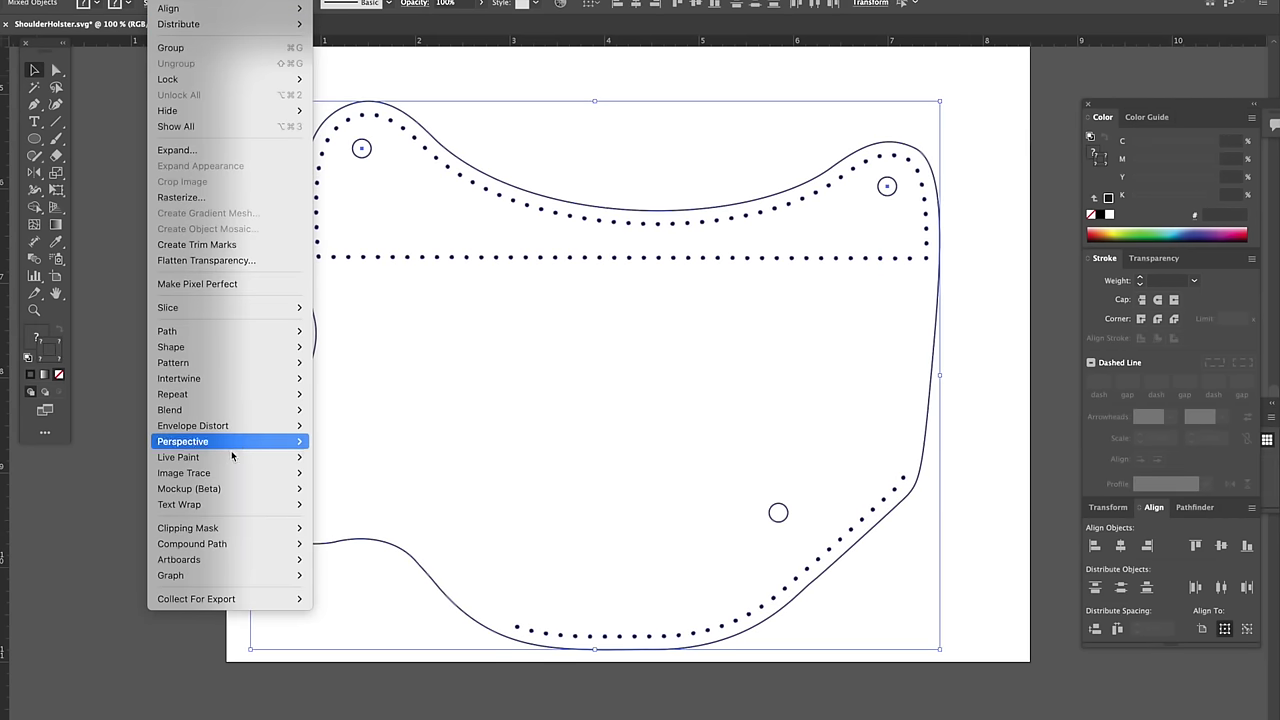
mouse_move(235, 547)
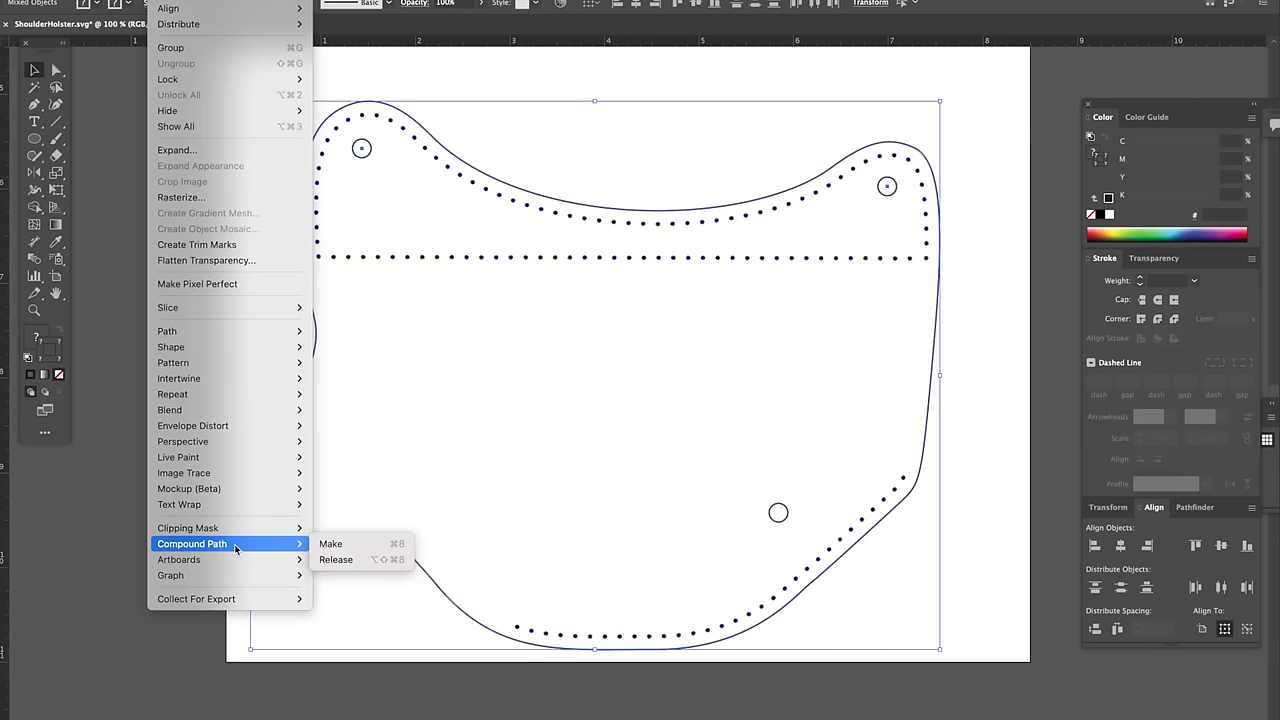
left_click(335, 544)
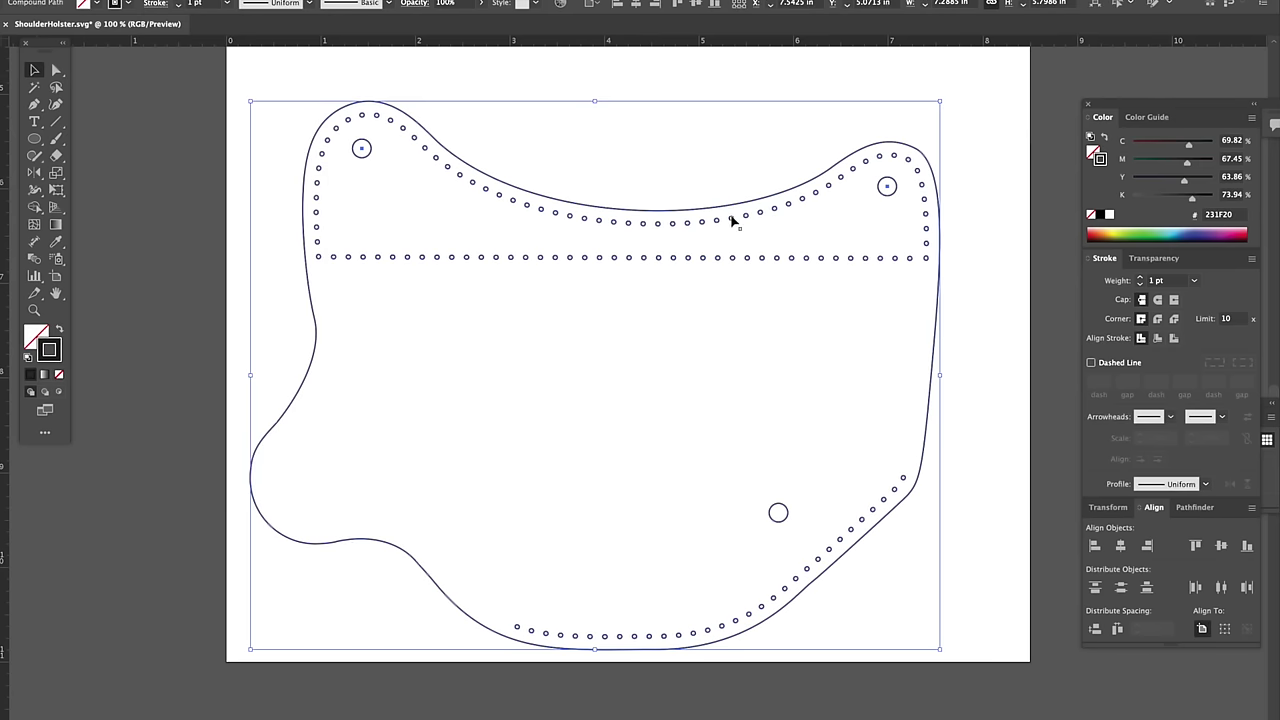
Dismiss the context menu, undo the last change, and zoom out to see more of the page
right_click(658, 246)
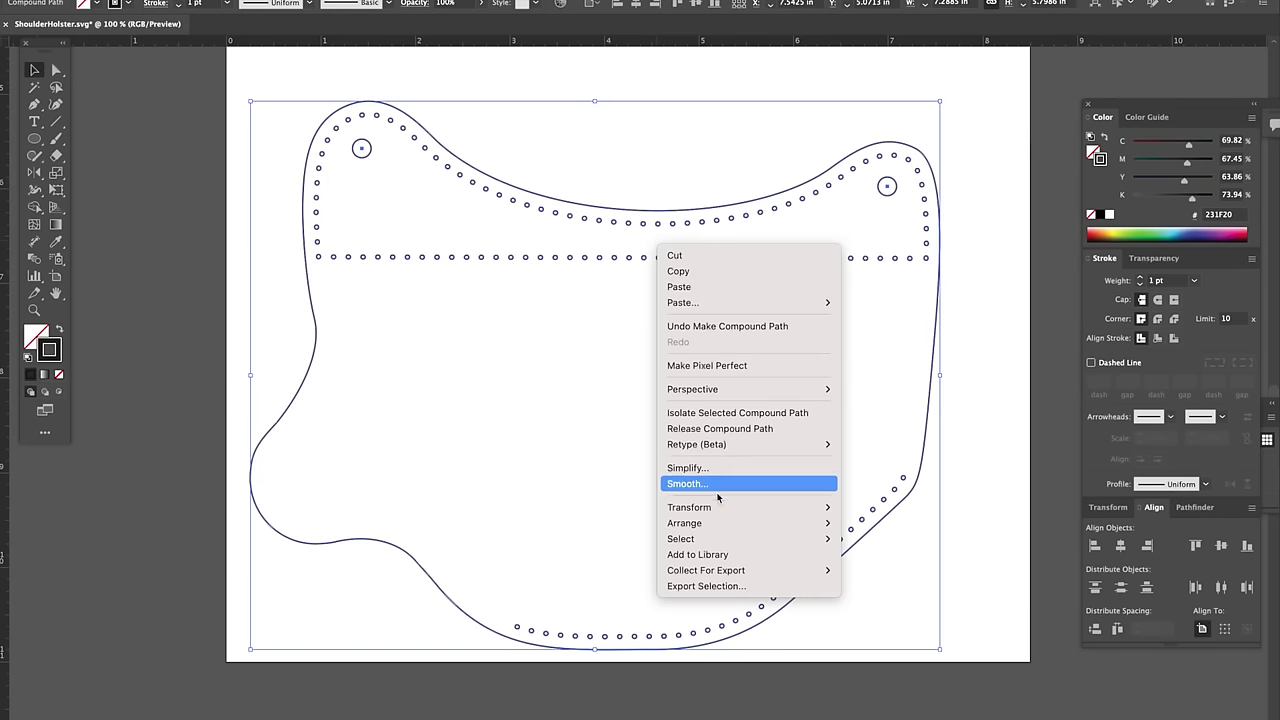
left_click(944, 284)
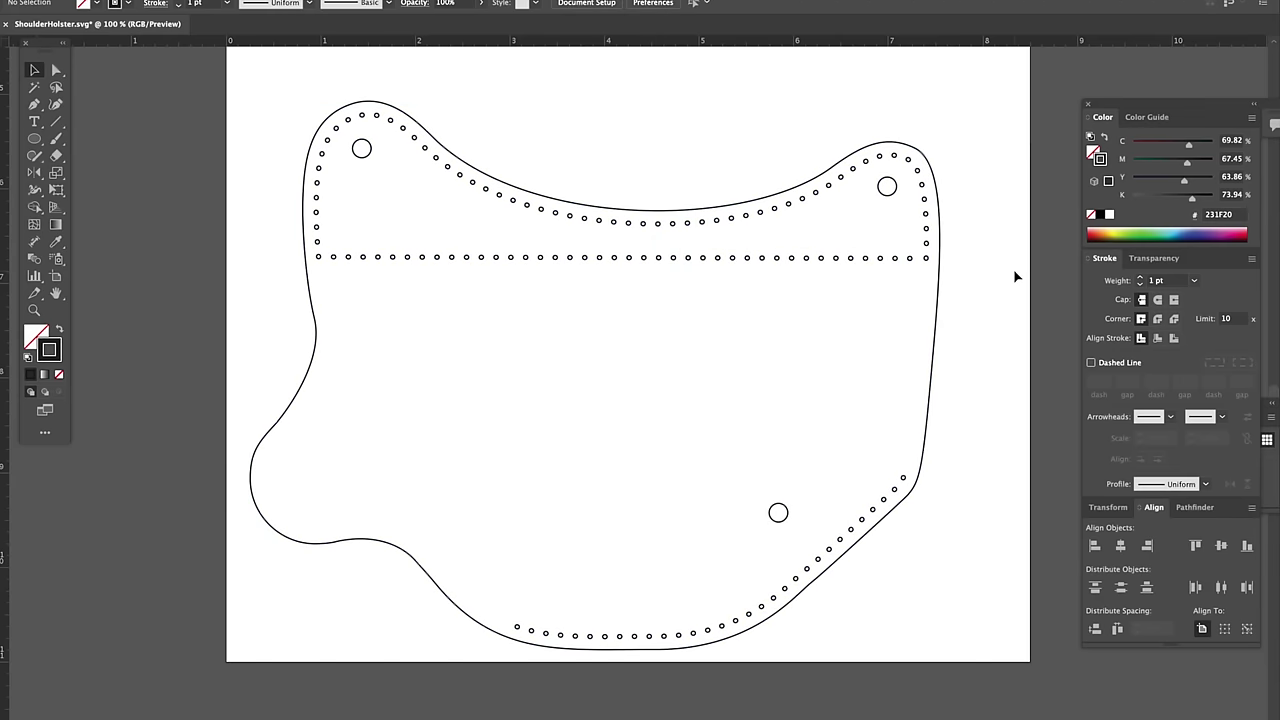
key("ctrl+z")
key("ctrl+z")
key("ctrl+z")
key("ctrl+z")
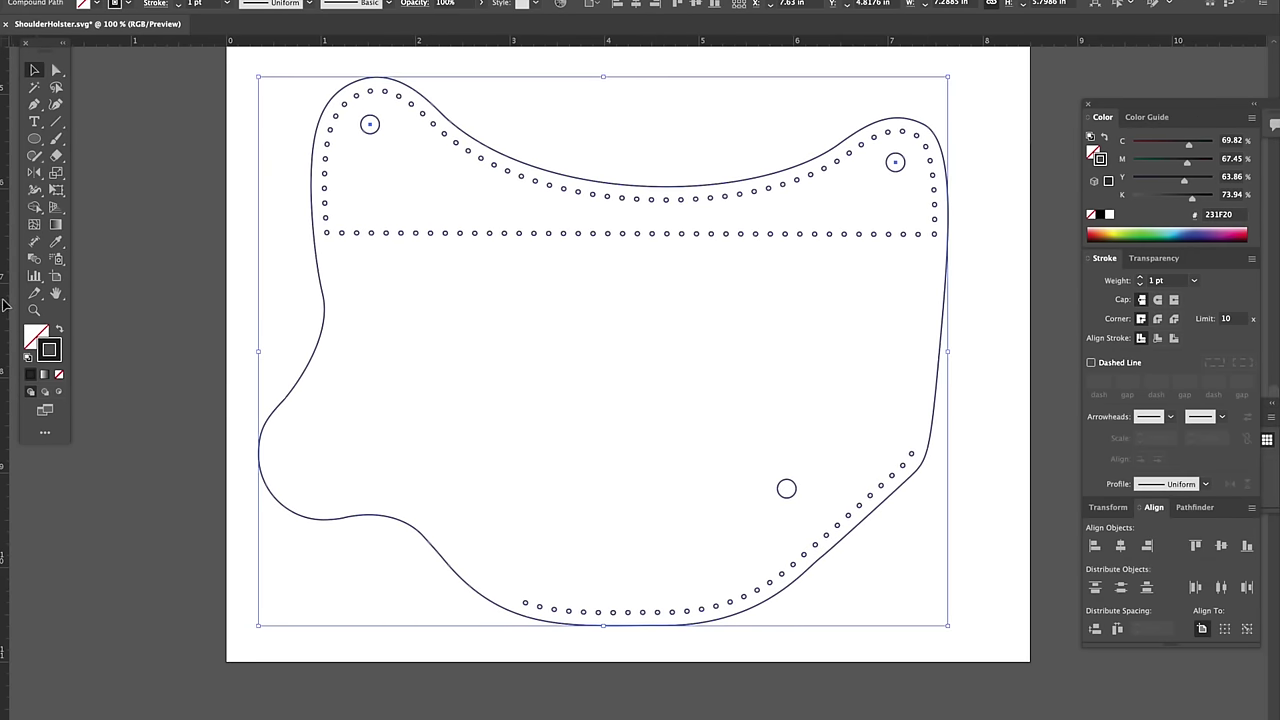
left_click(672, 355, "alt")
Reflect the holster compound path across the vertical axis with the Reflect tool
left_click(34, 70)
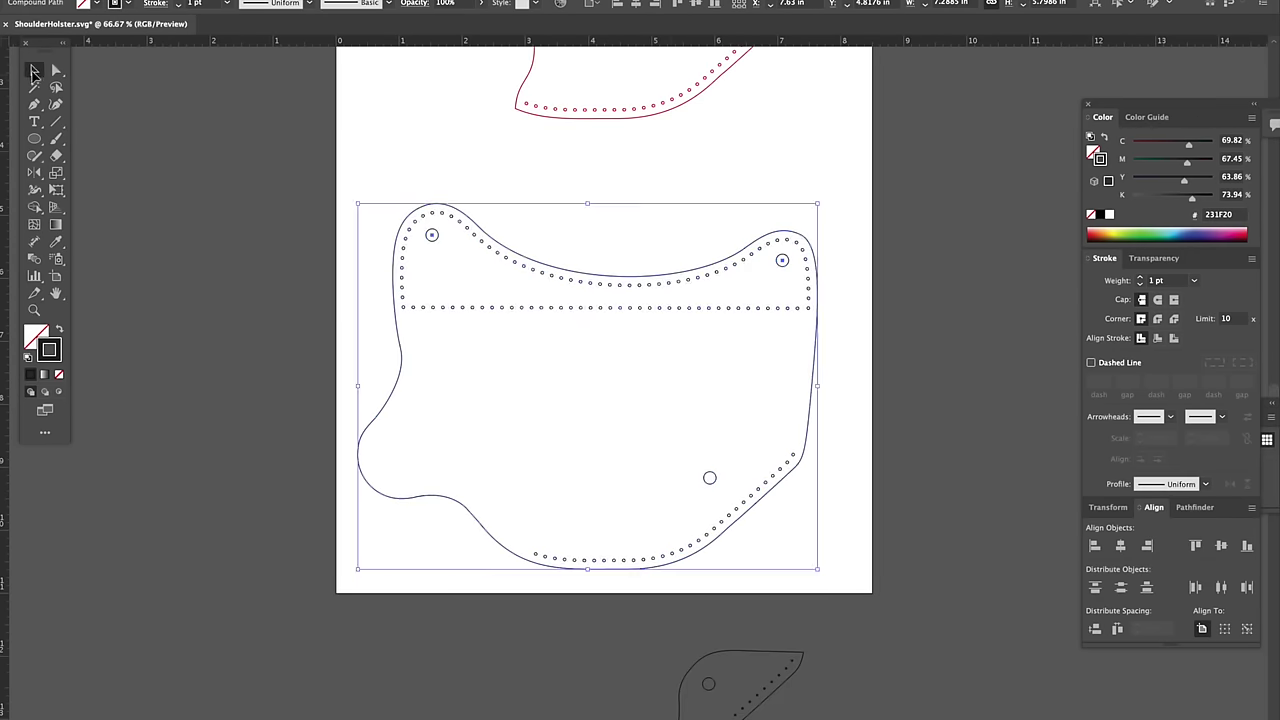
left_click(405, 218)
left_click_drag(405, 218, 580, 404)
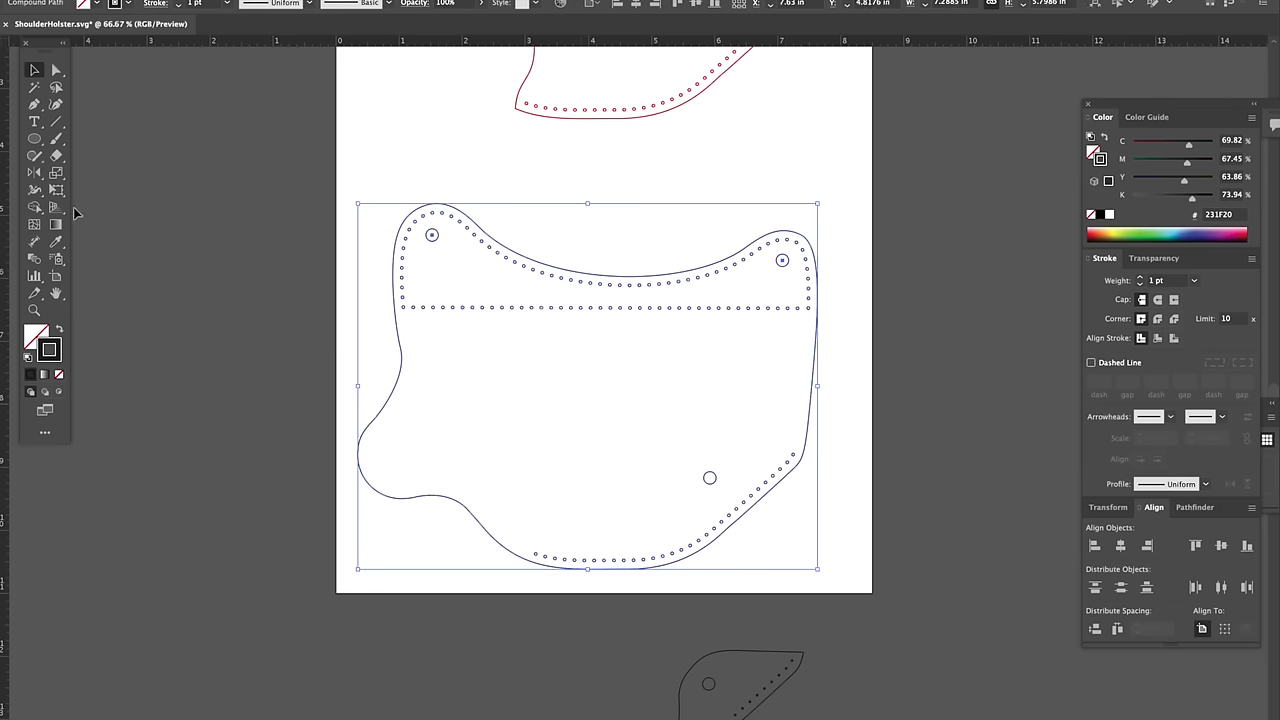
double_click(33, 173)
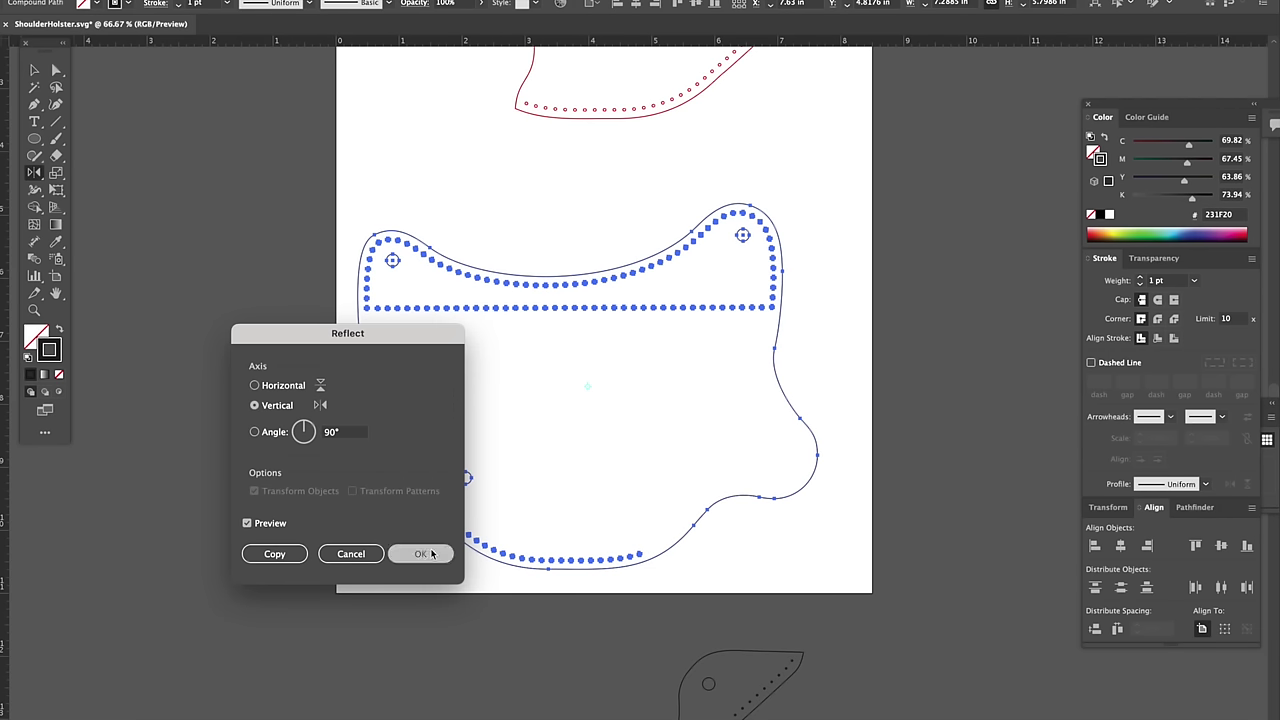
left_click(420, 553)
Deselect the mirrored holster piece and select the red holster piece
left_click(33, 71)
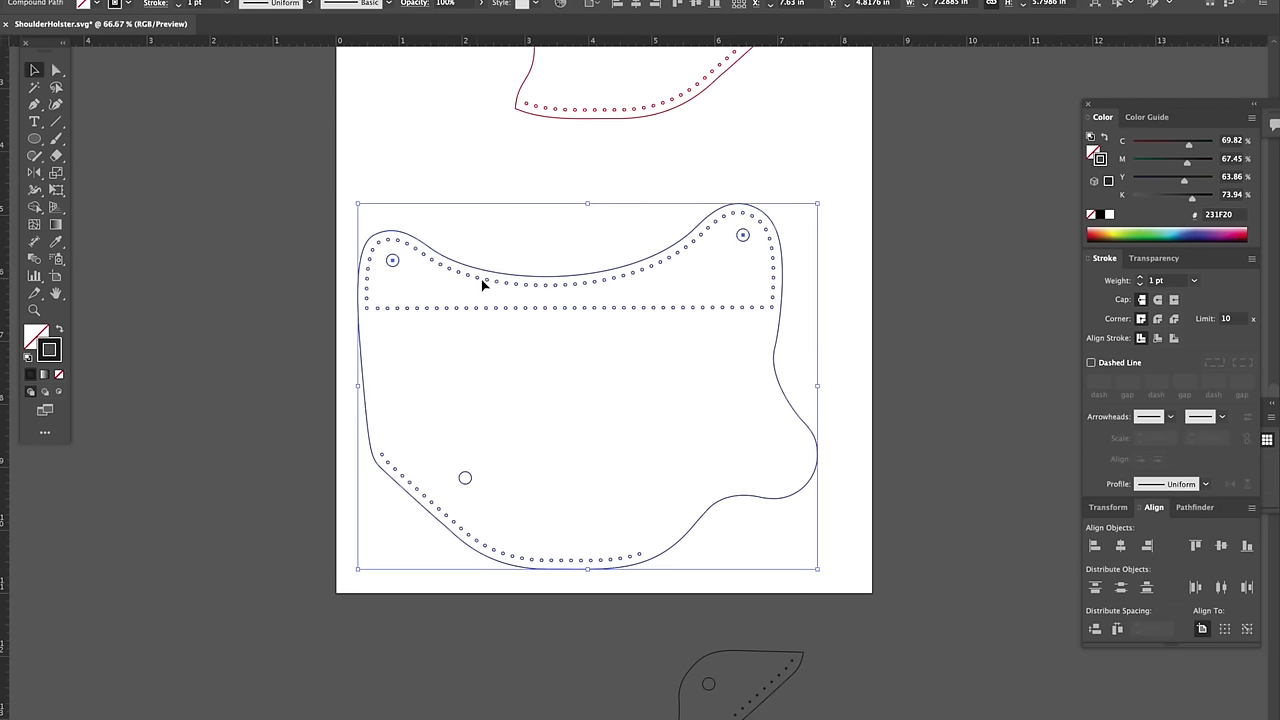
left_click_drag(482, 285, 508, 286)
left_click(720, 263)
scroll(720, 263, "up", 5)
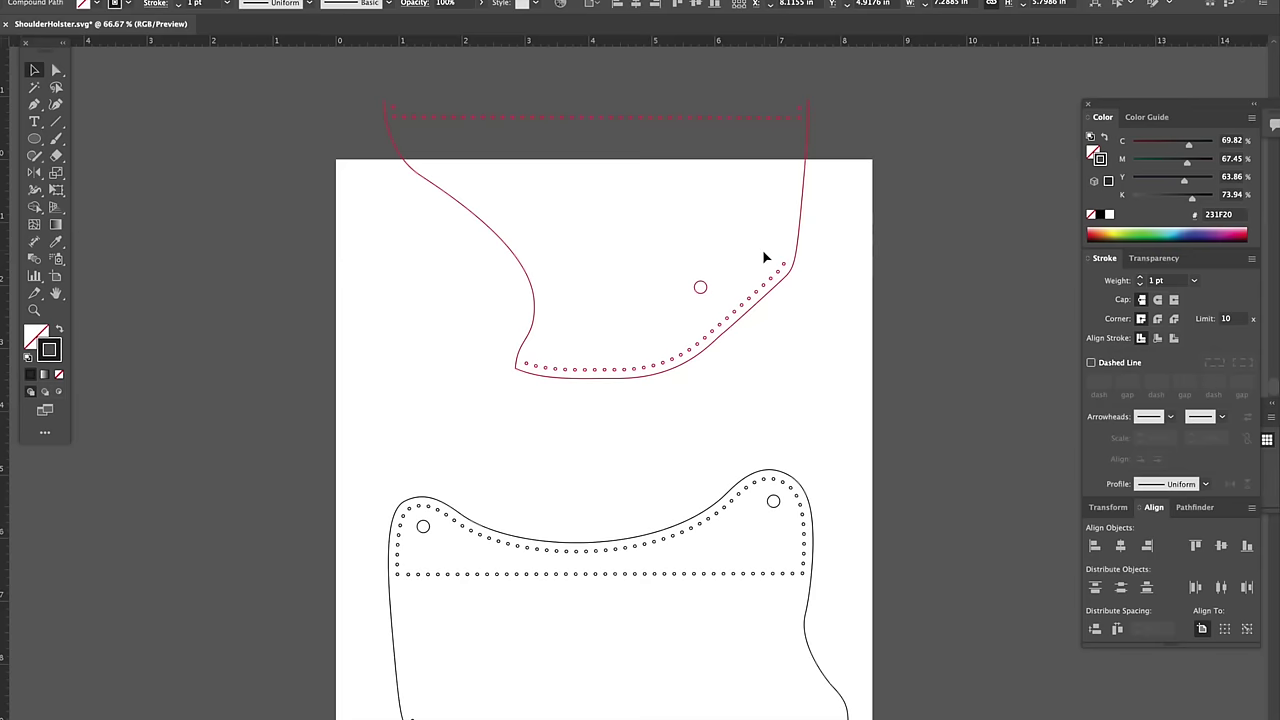
scroll(800, 300, "up", 6)
left_click(494, 628)
scroll(560, 600, "down", 5)
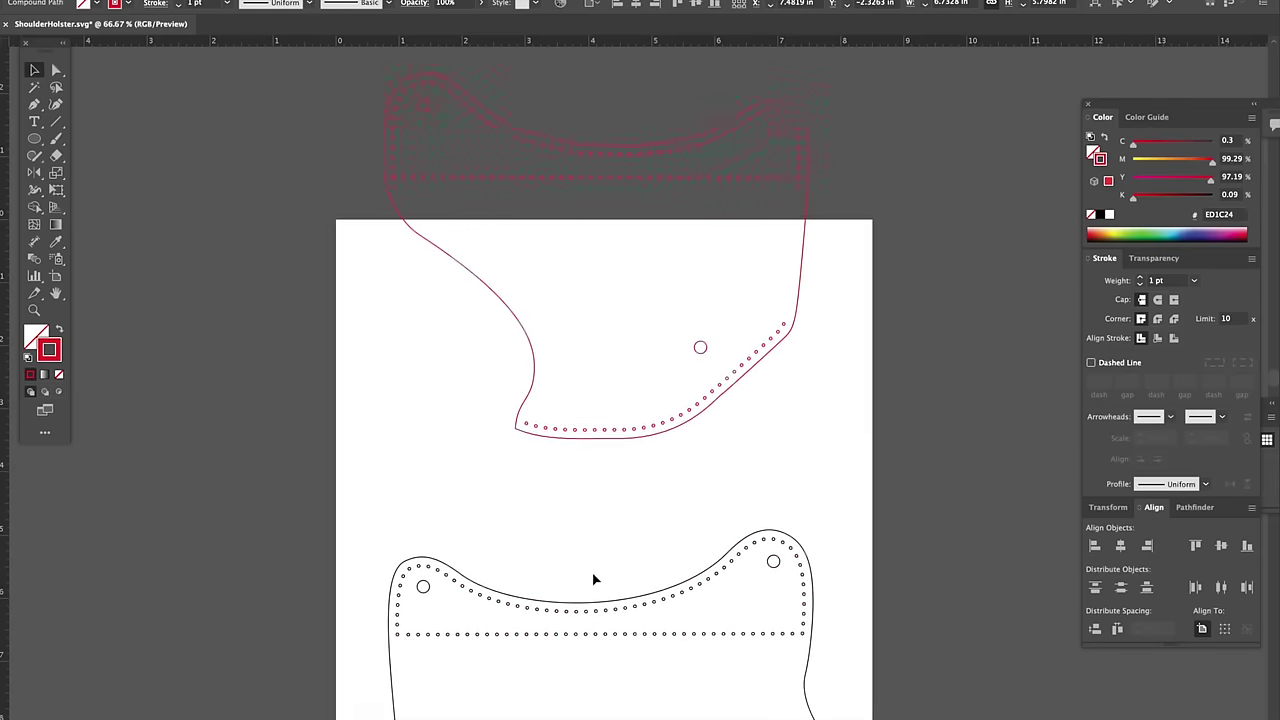